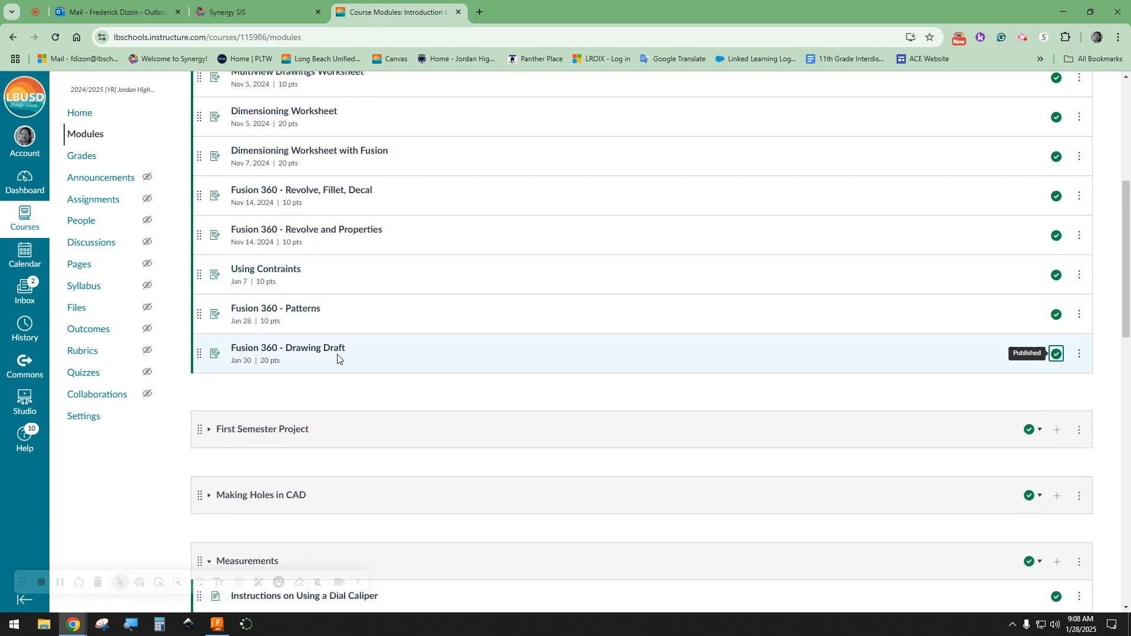
Step: Open the Fusion 360 - Drawing Draft assignment and download the ACE logo image into the Downloads folder
click(330, 352)
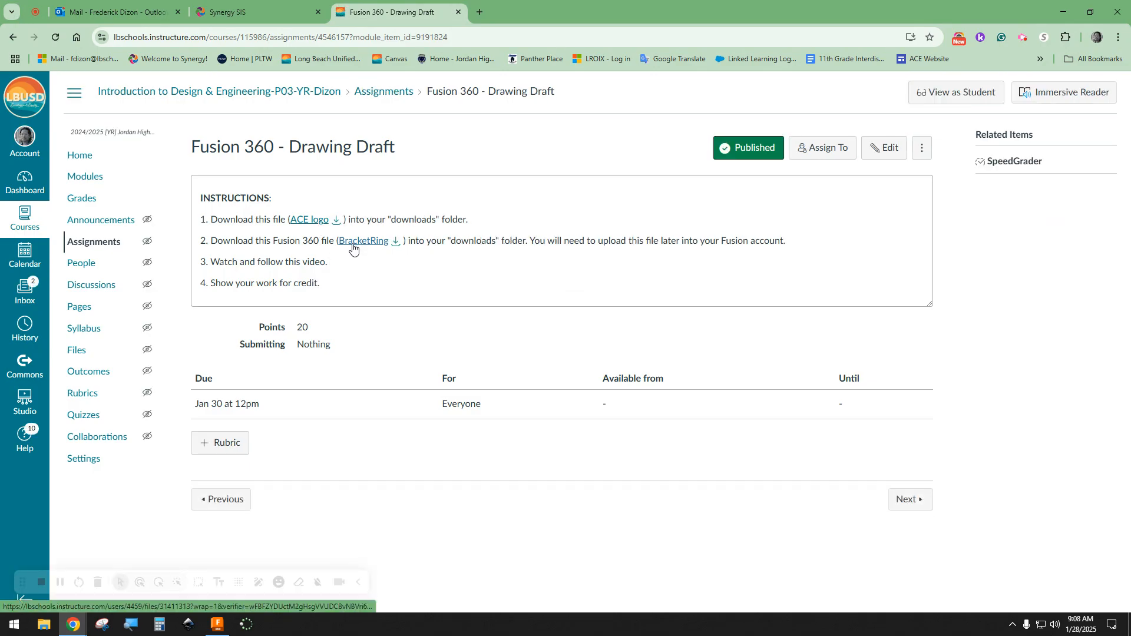
click(316, 223)
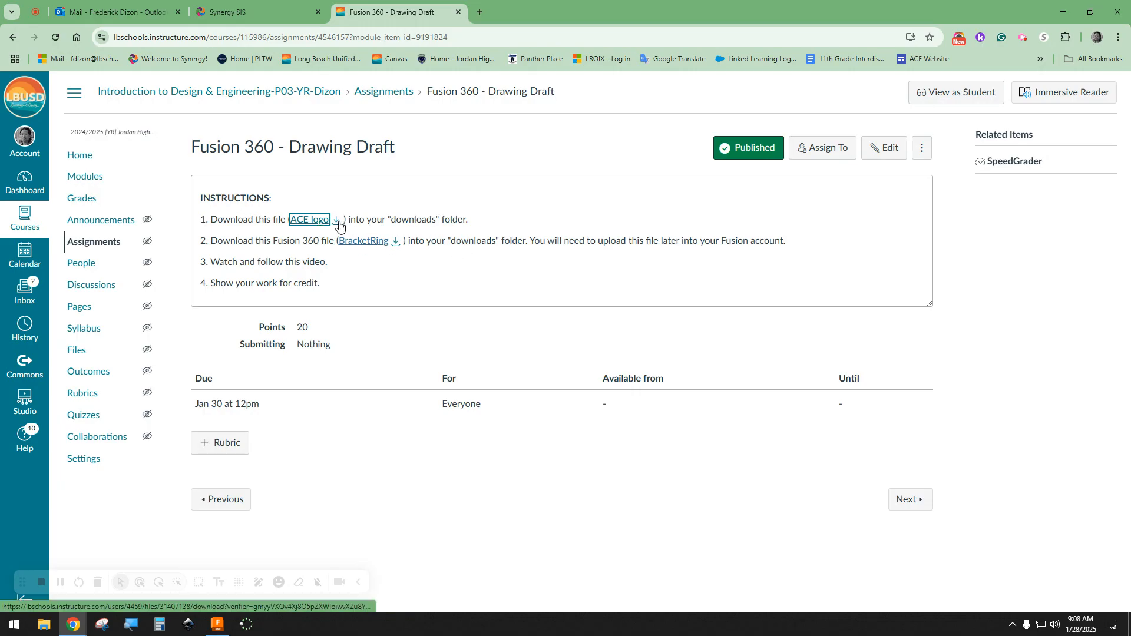
click(337, 222)
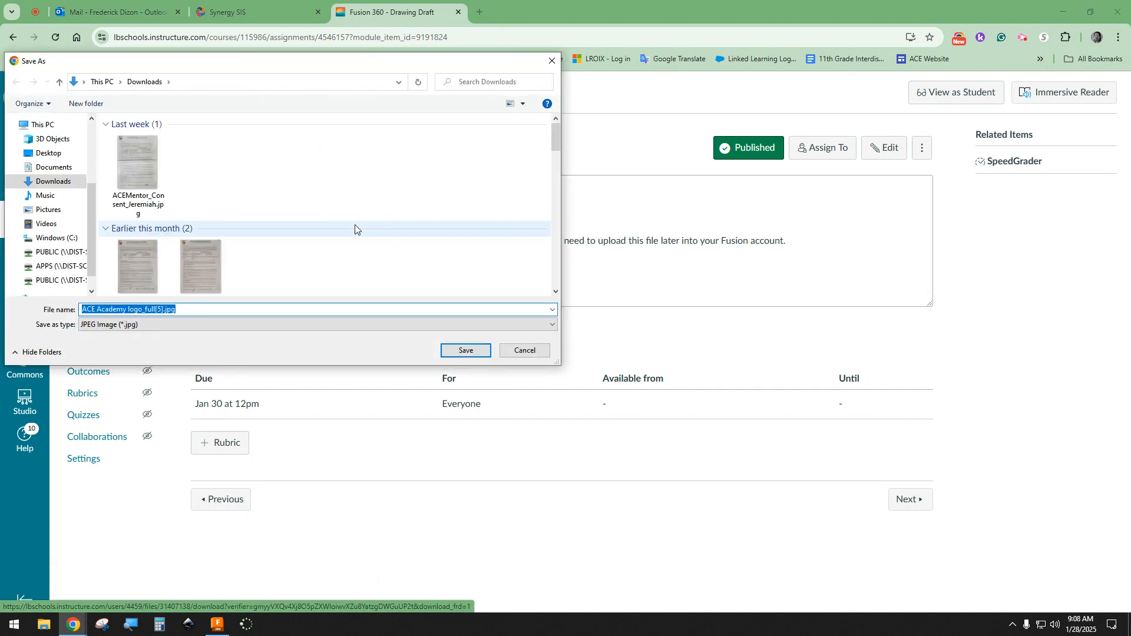
click(54, 185)
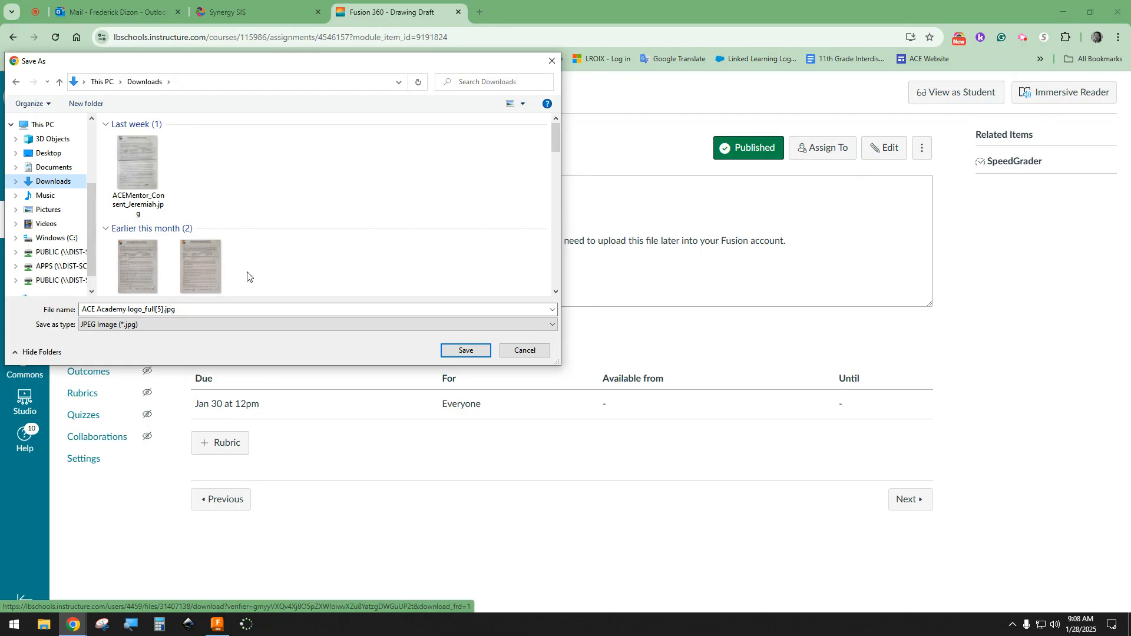
click(135, 310)
click(465, 352)
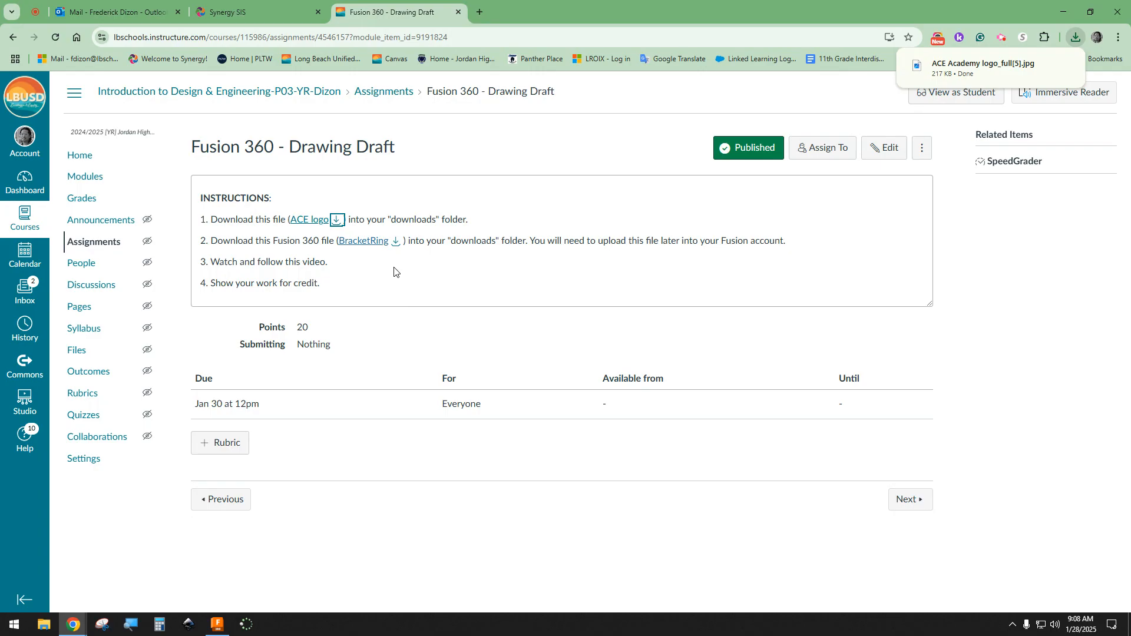
Step: Download the BracketRing file from the assignment, saving it as FirstLast_BracketRing v1.f3d in the Downloads folder
click(396, 247)
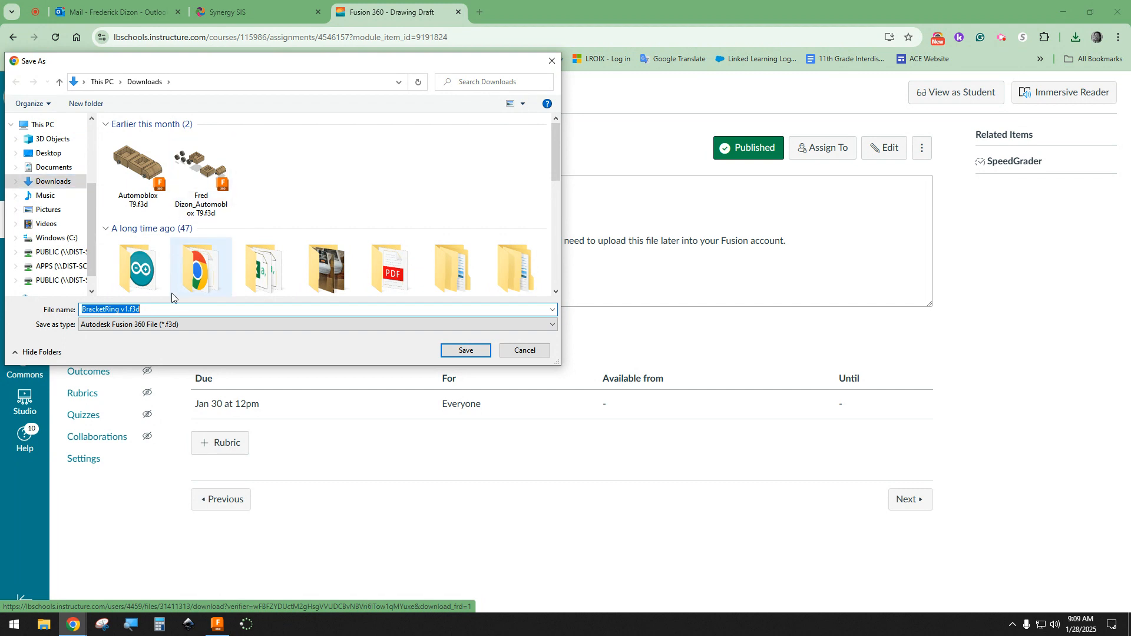
click(82, 309)
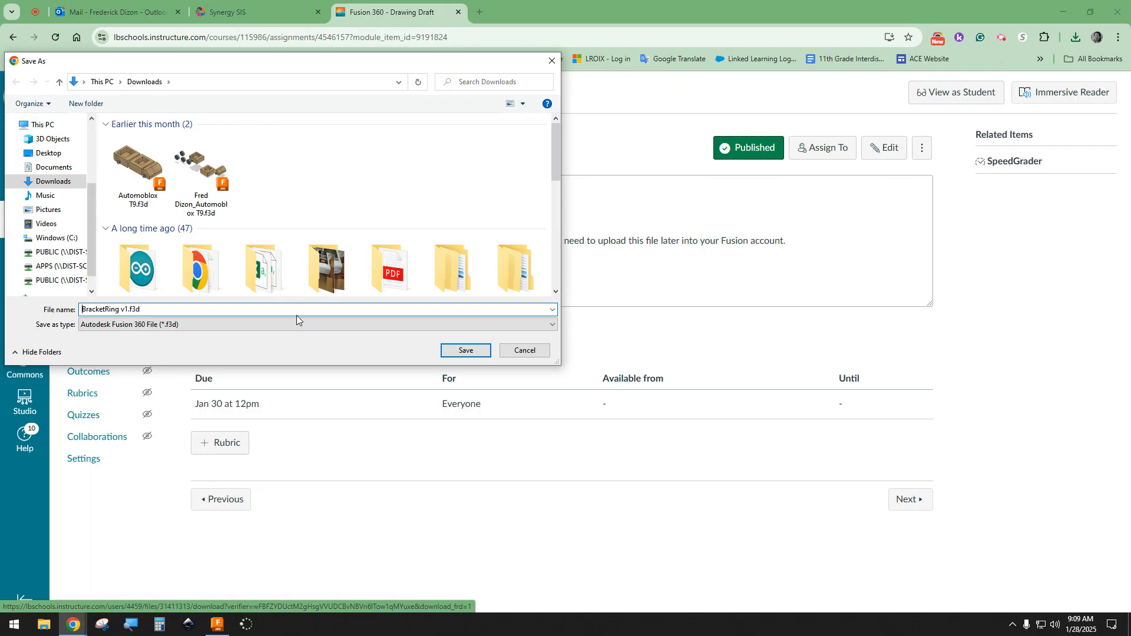
text(FirstLast_)
click(464, 351)
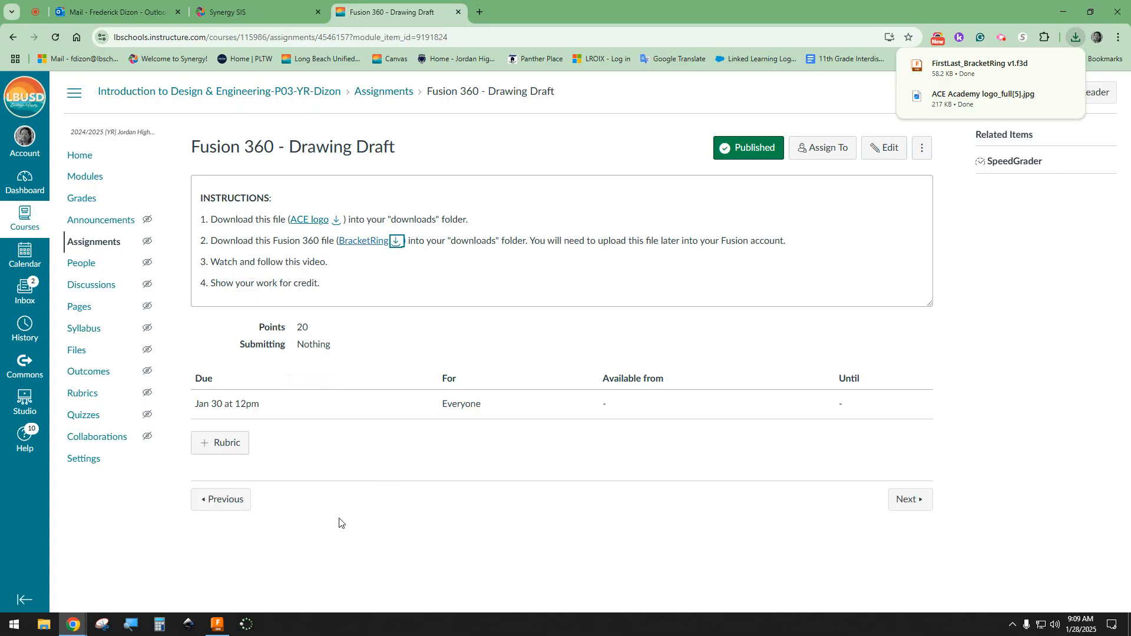
Step: Switch to Fusion 360 and upload FirstLast_BracketRing v1.f3d from Downloads to the PLTW-ID project
click(217, 624)
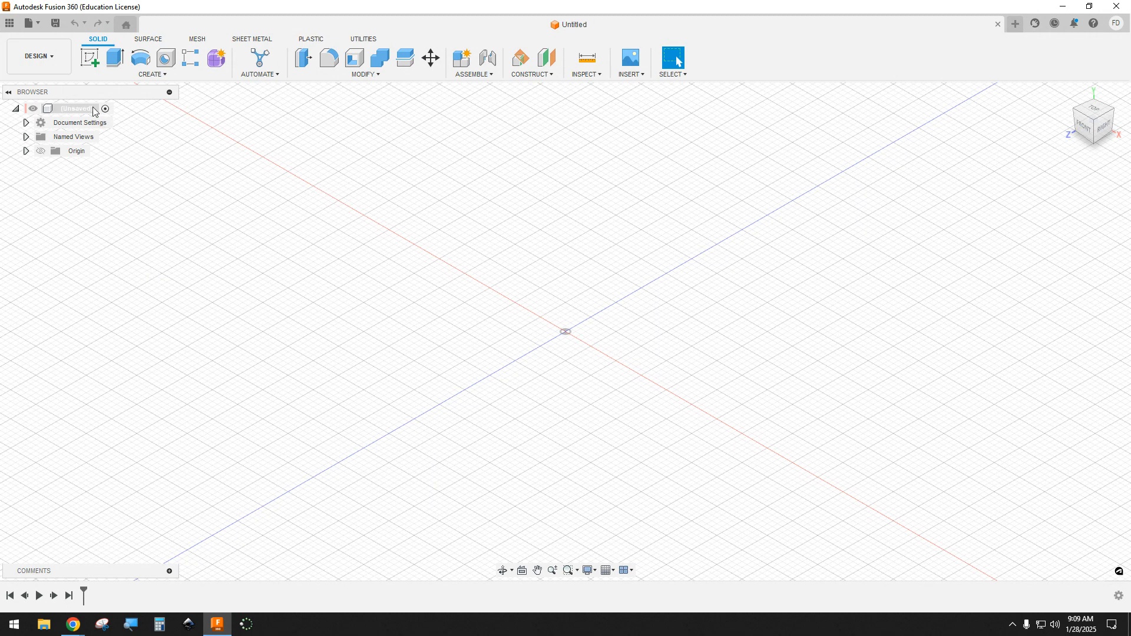
click(37, 27)
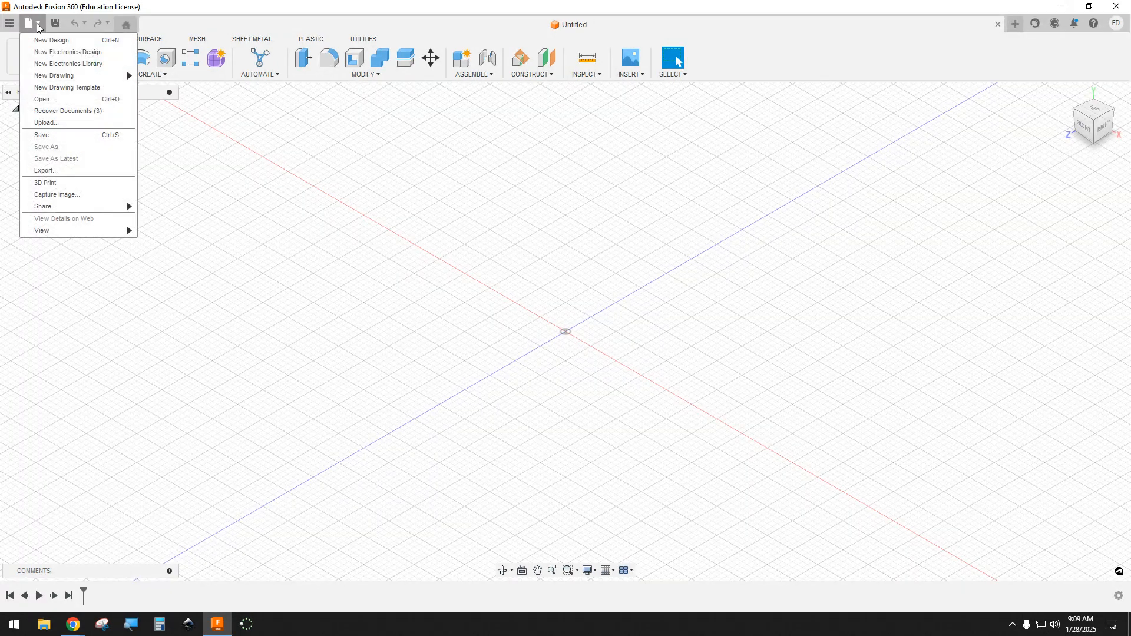
click(45, 124)
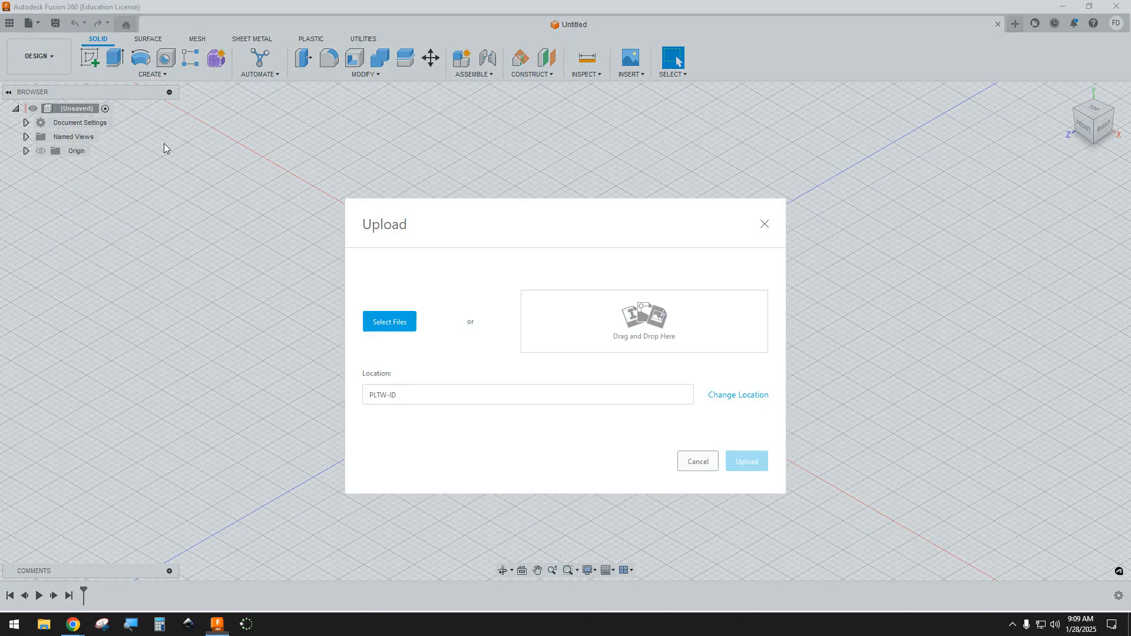
click(381, 321)
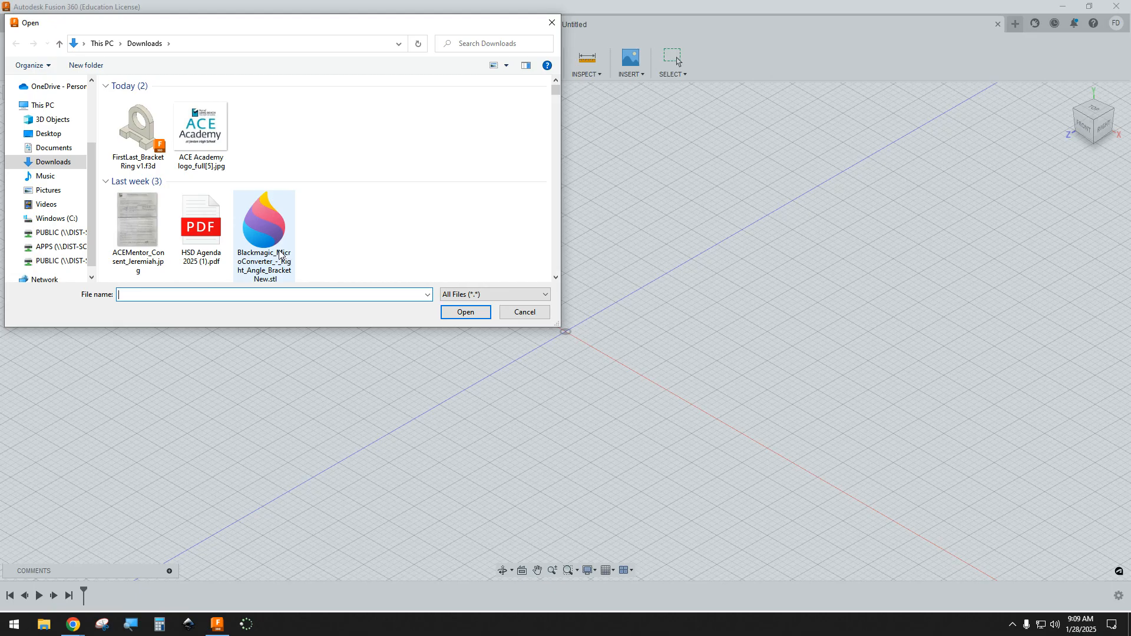
click(143, 143)
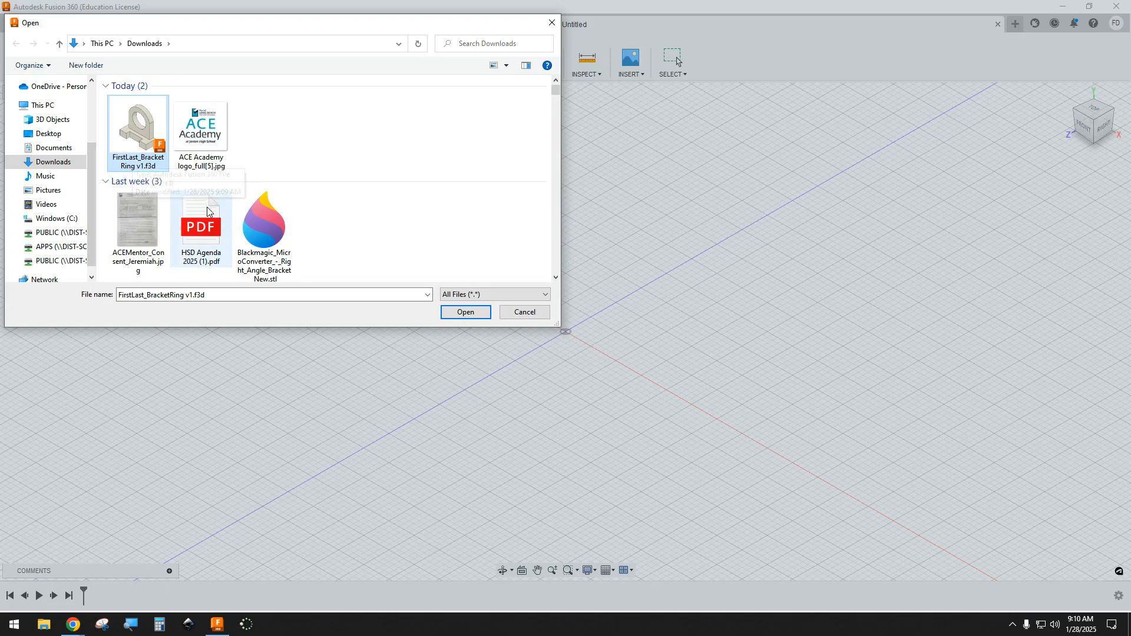
click(466, 317)
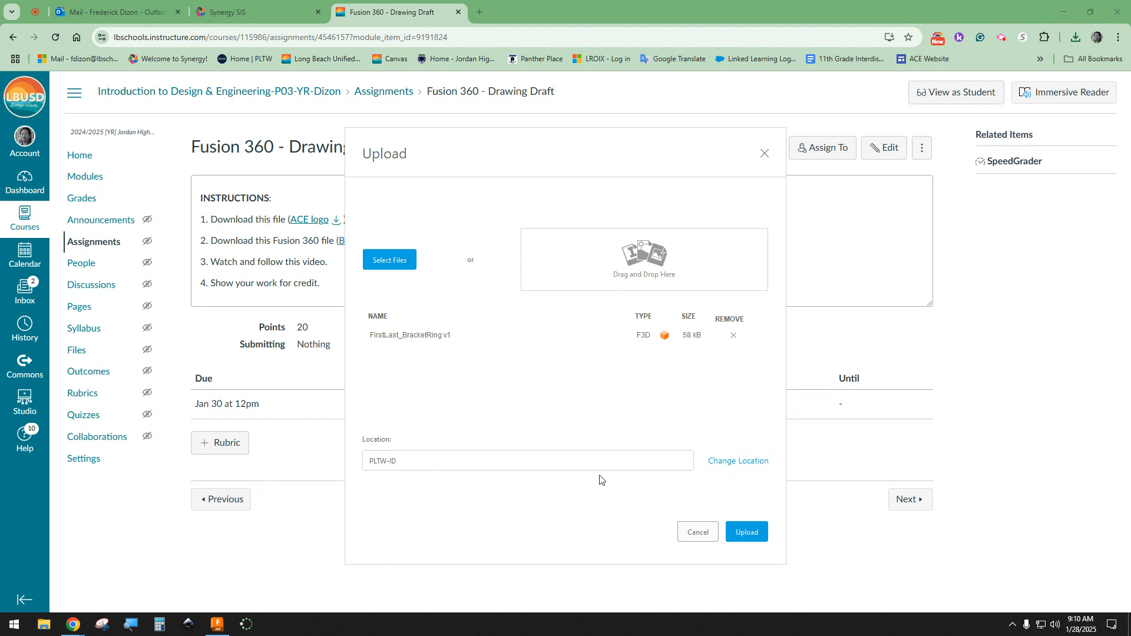
click(728, 467)
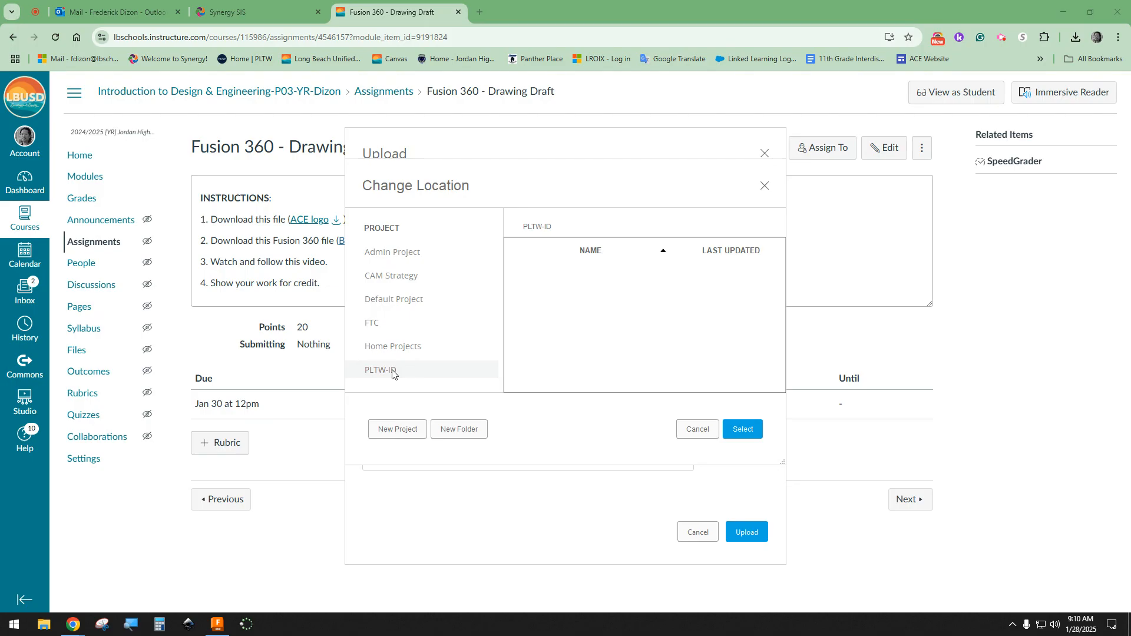
click(743, 430)
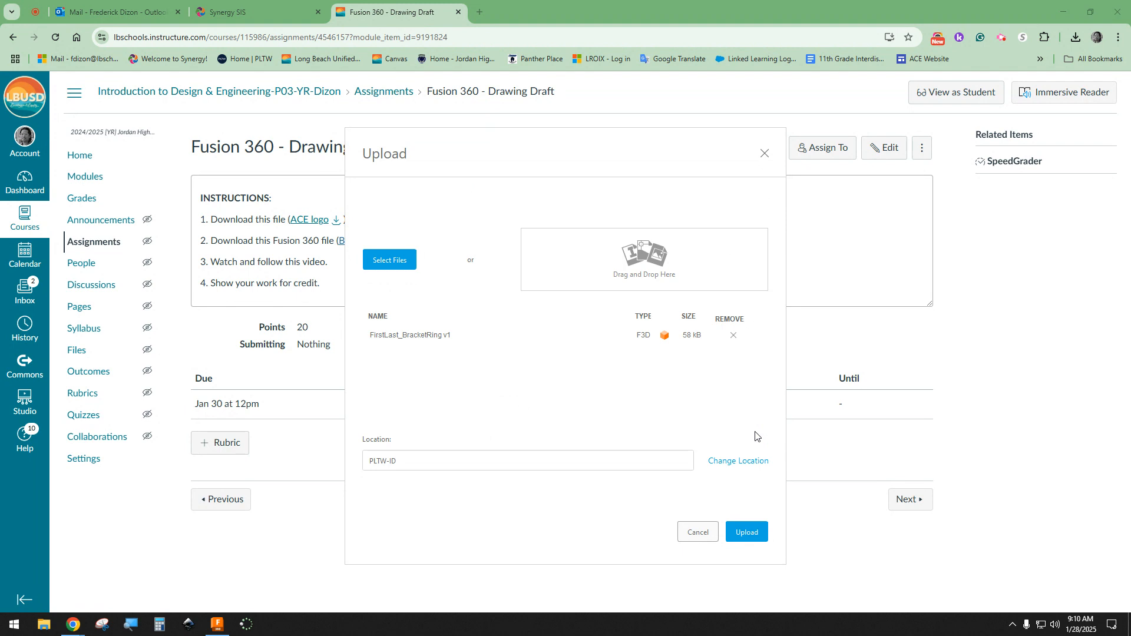
click(744, 532)
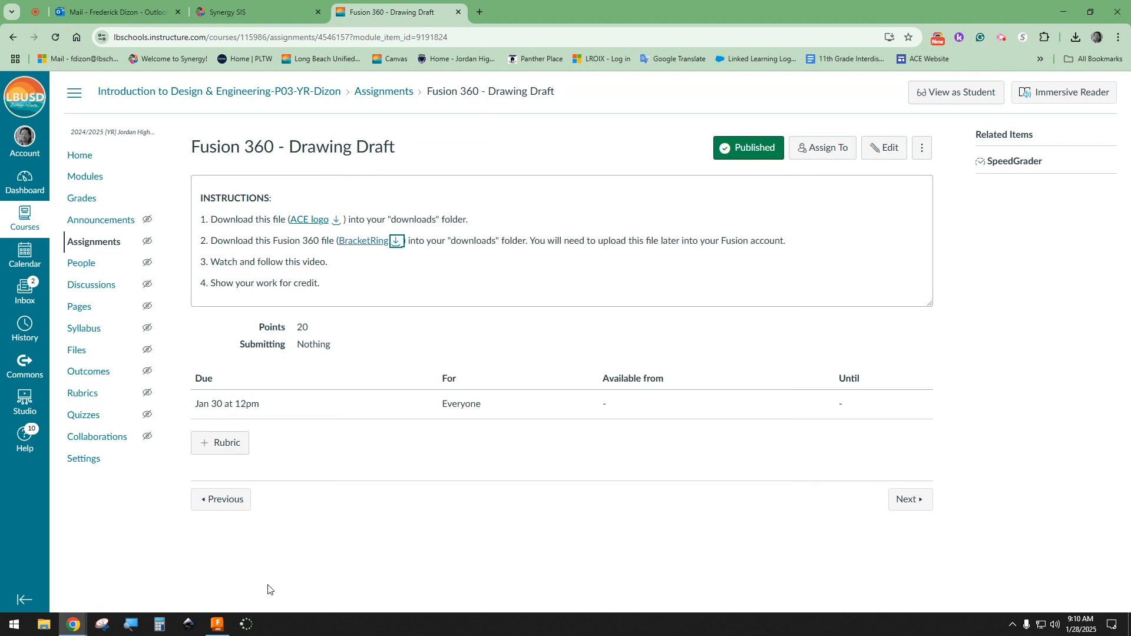
Step: Return to Fusion 360 and open the uploaded FirstLast_BracketRing v1 design from the PLTW-ID project, closing the project file list
click(226, 623)
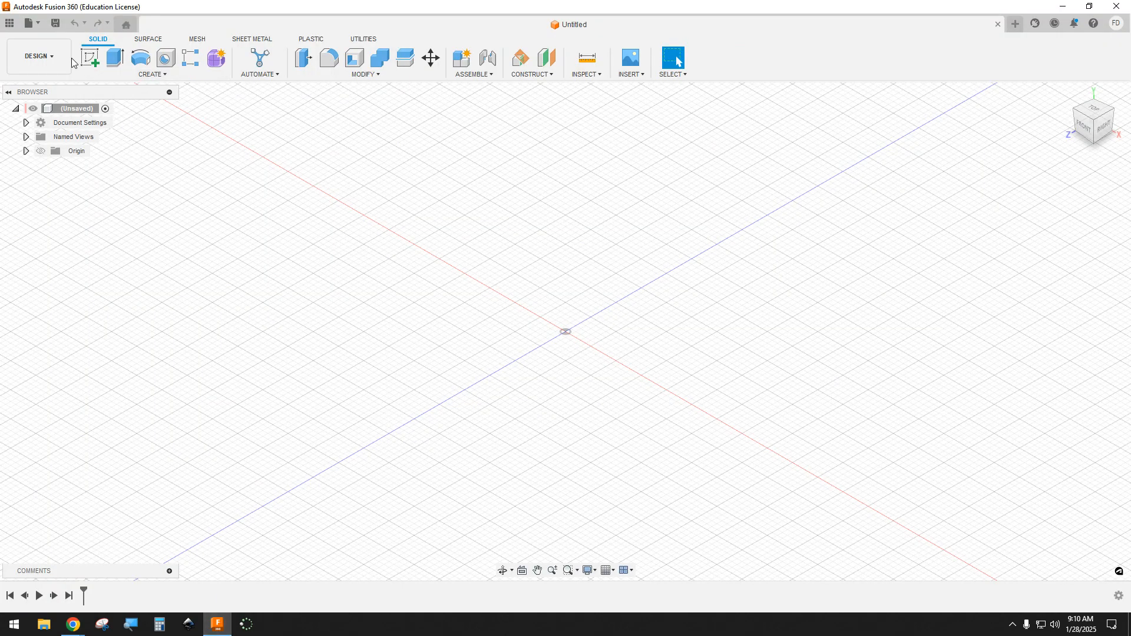
click(7, 24)
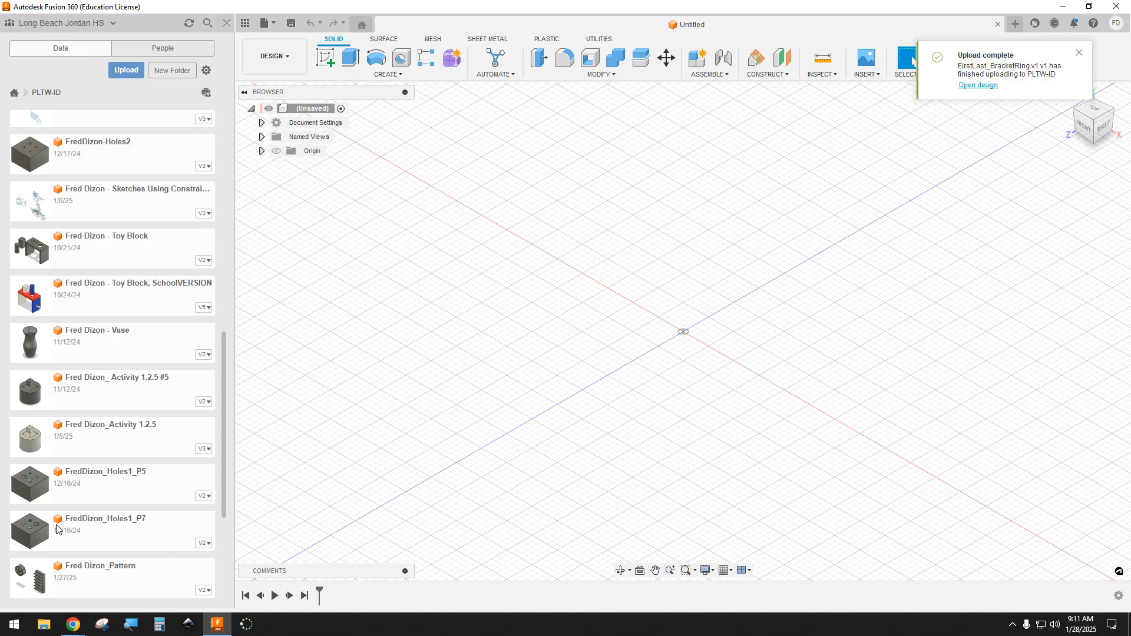
scroll(57, 528, up, 1)
scroll(57, 528, up, 6)
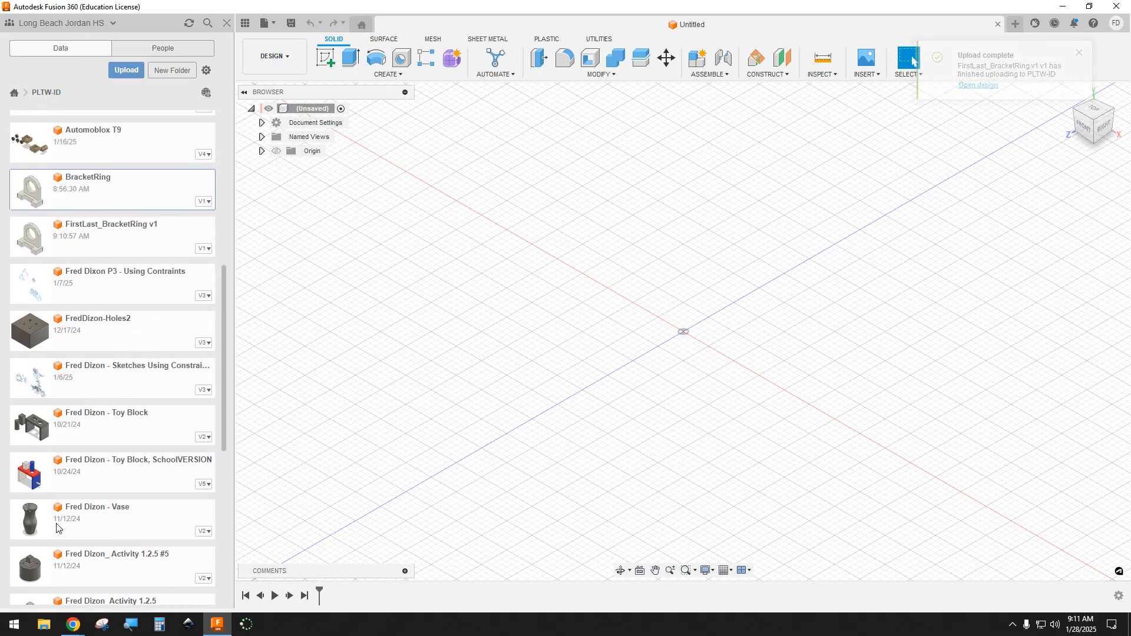
scroll(59, 518, up, 3)
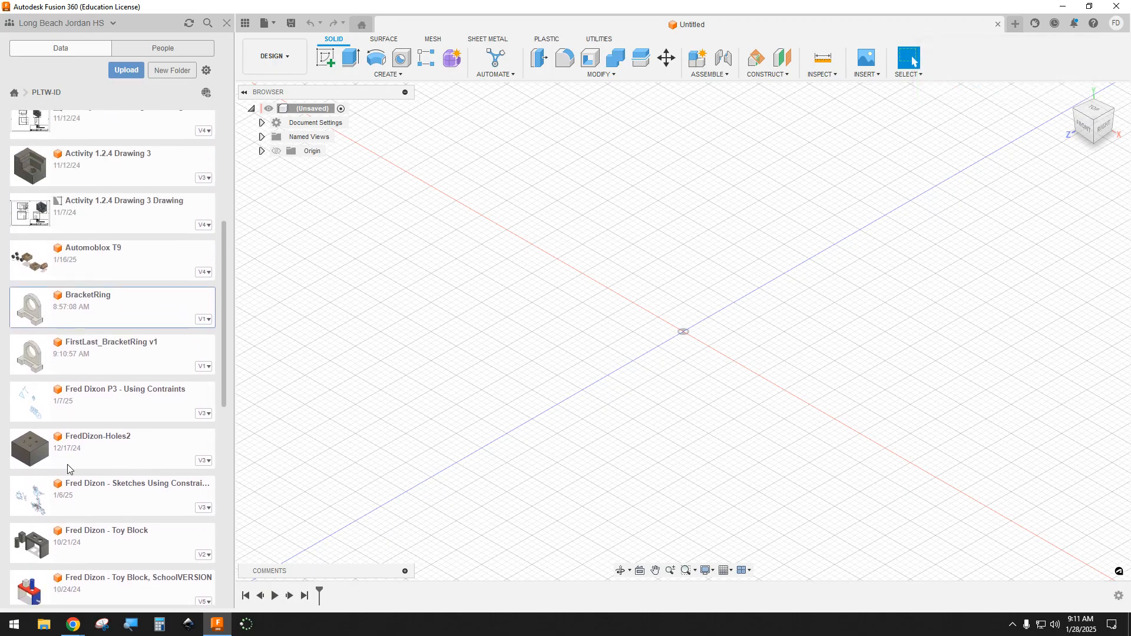
click(89, 355)
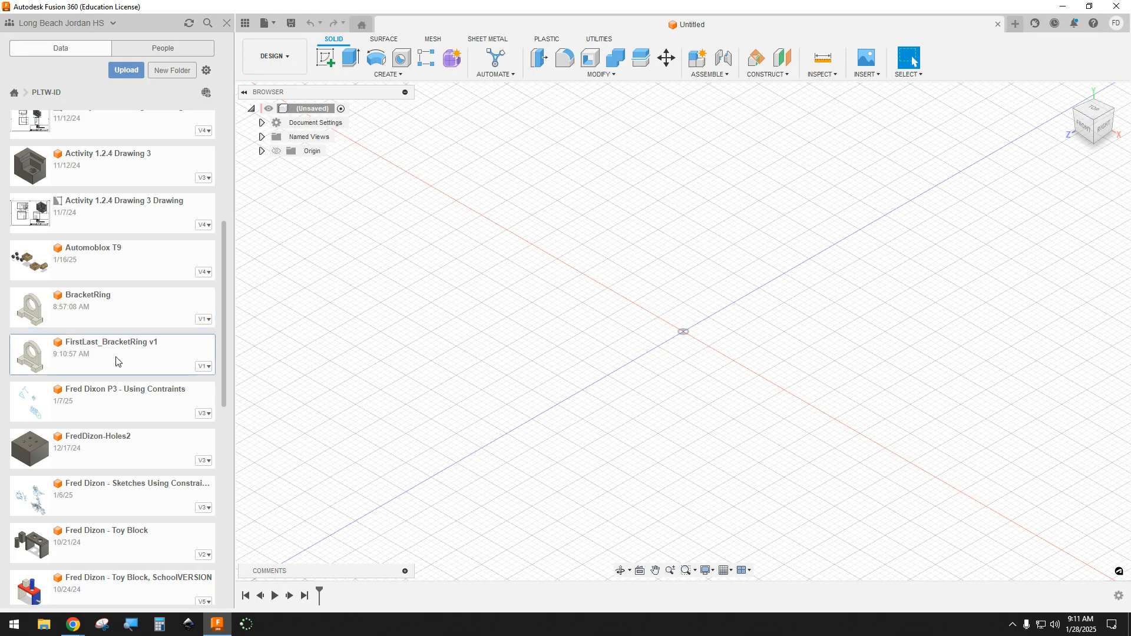
double_click(116, 360)
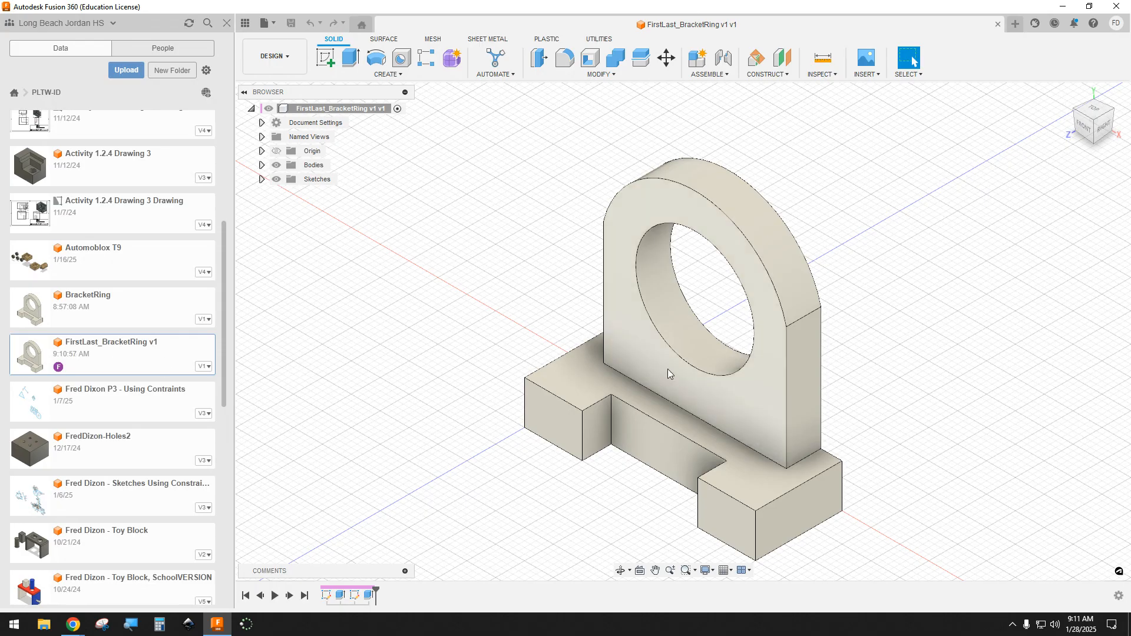
click(227, 24)
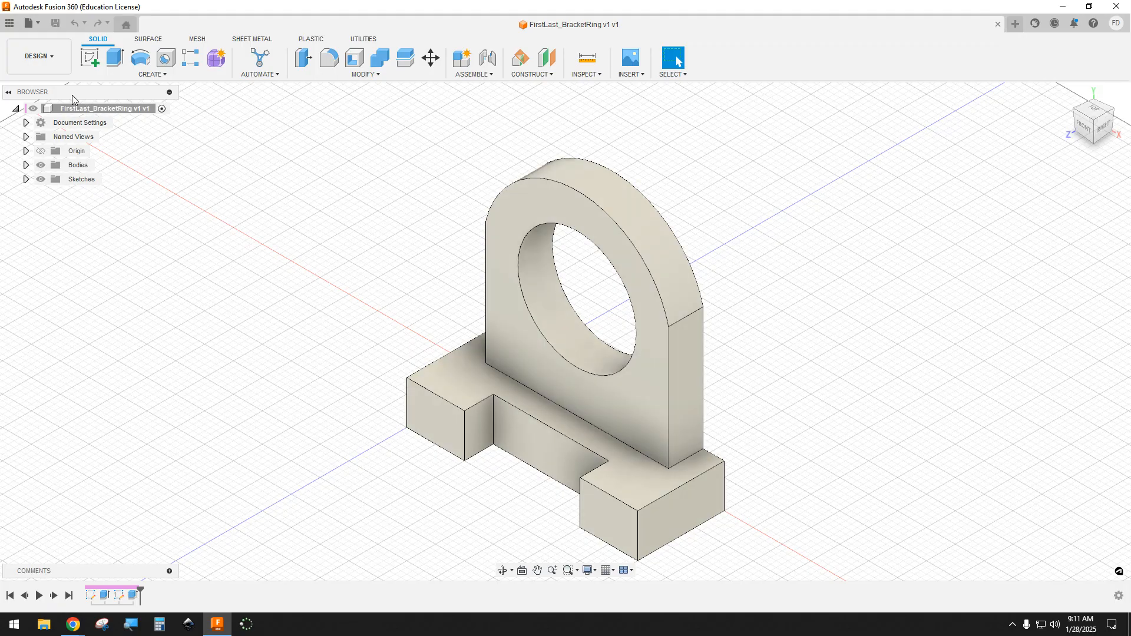
Step: Create a new drawing from the design with the full assembly, ASME standard, inch units and sheet size B (17in x 11in)
click(55, 58)
mouse_move(69, 213)
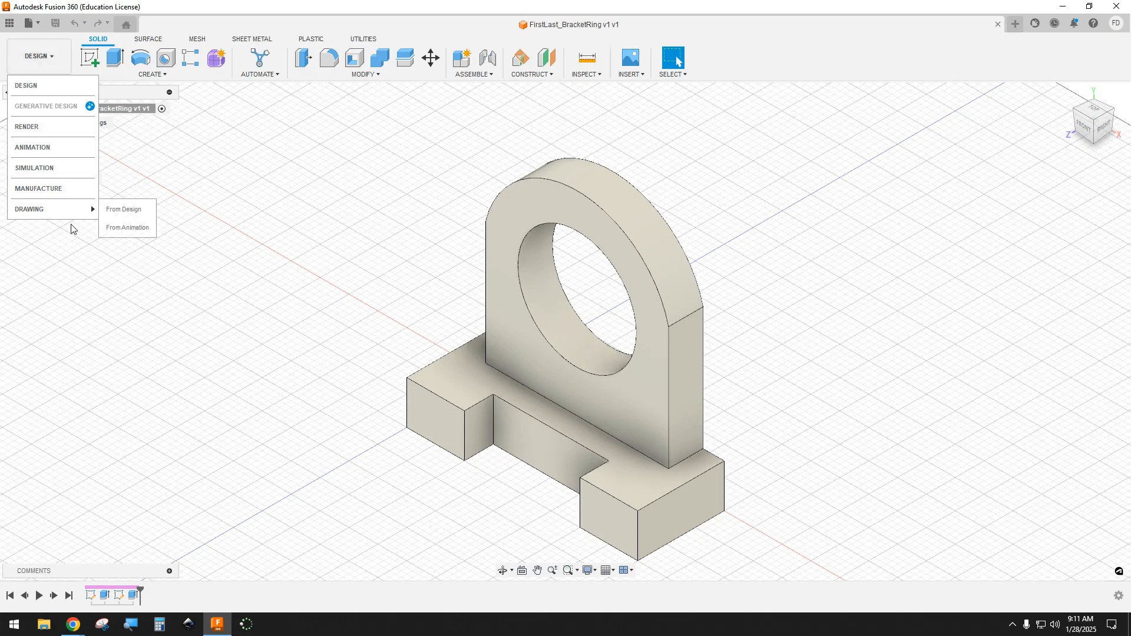
click(119, 210)
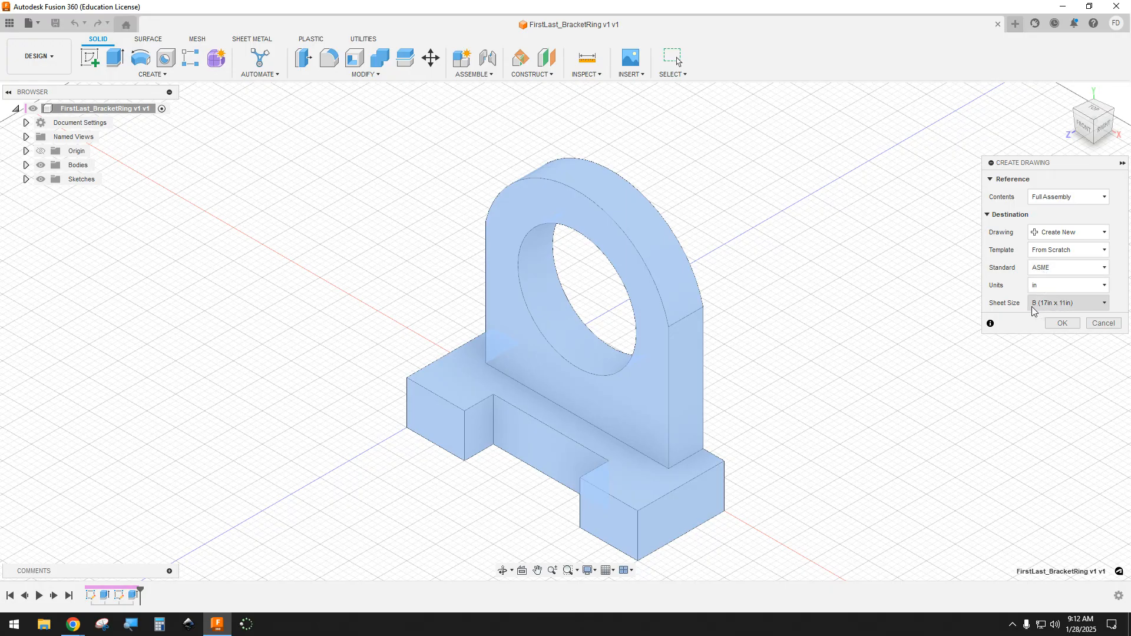
click(1082, 308)
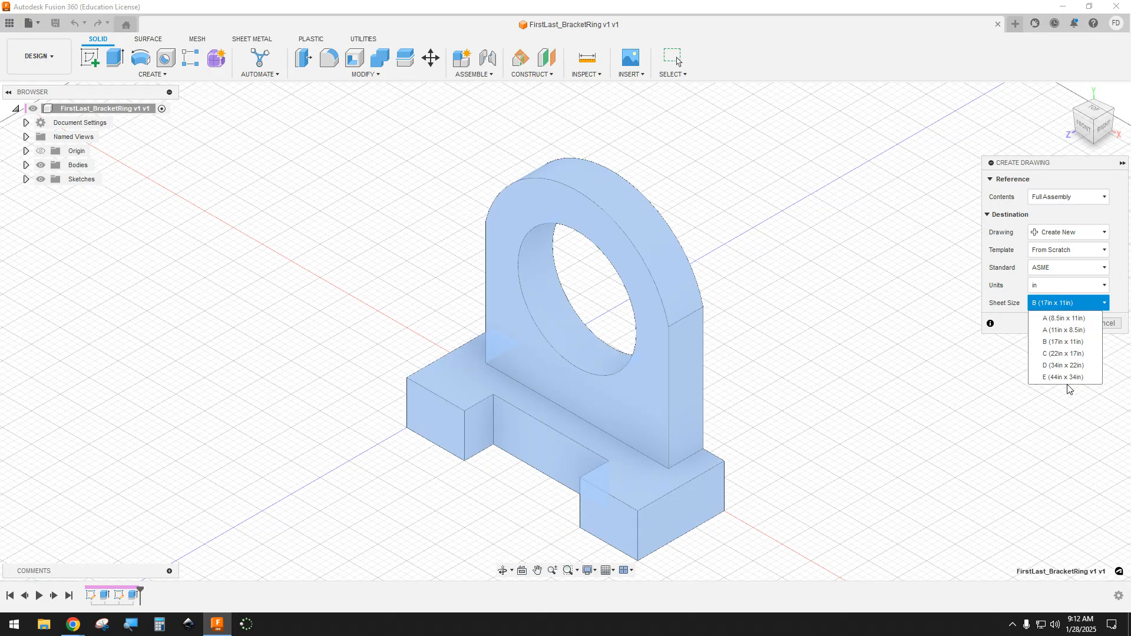
click(998, 376)
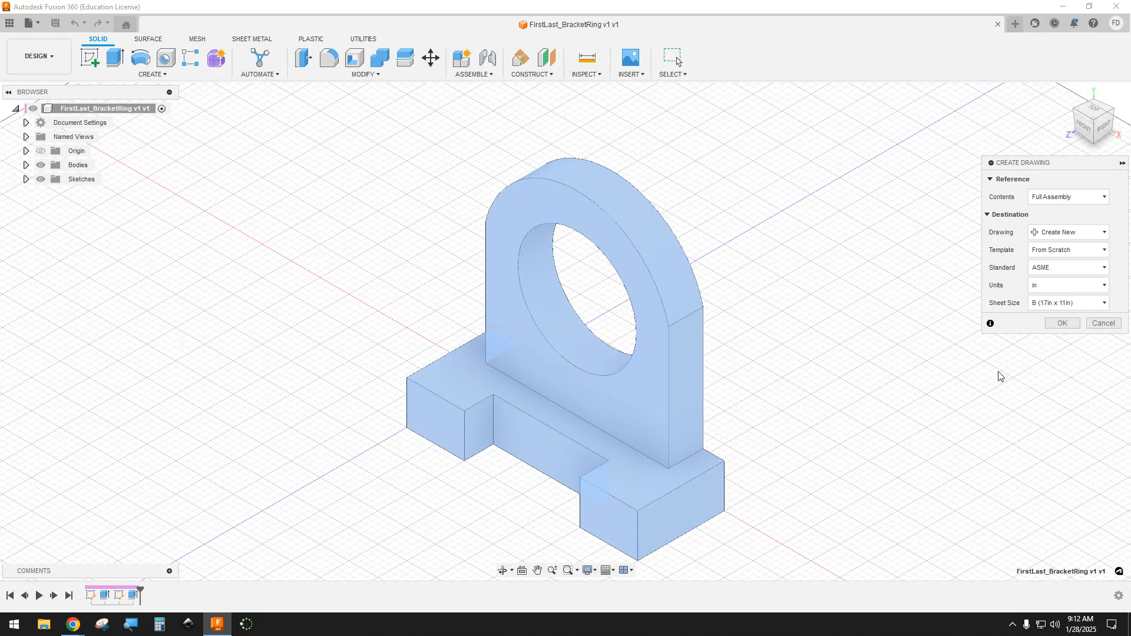
click(1053, 326)
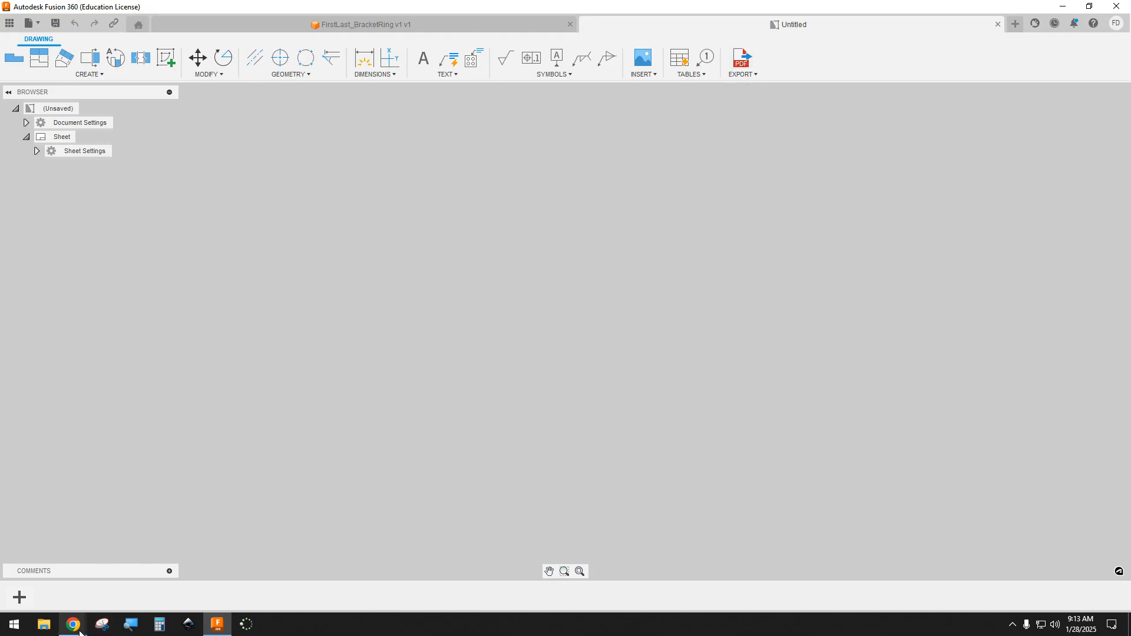
Step: Place the bracket's front base view at 1:2 scale in the lower-left area of the drawing sheet
mouse_move(80, 633)
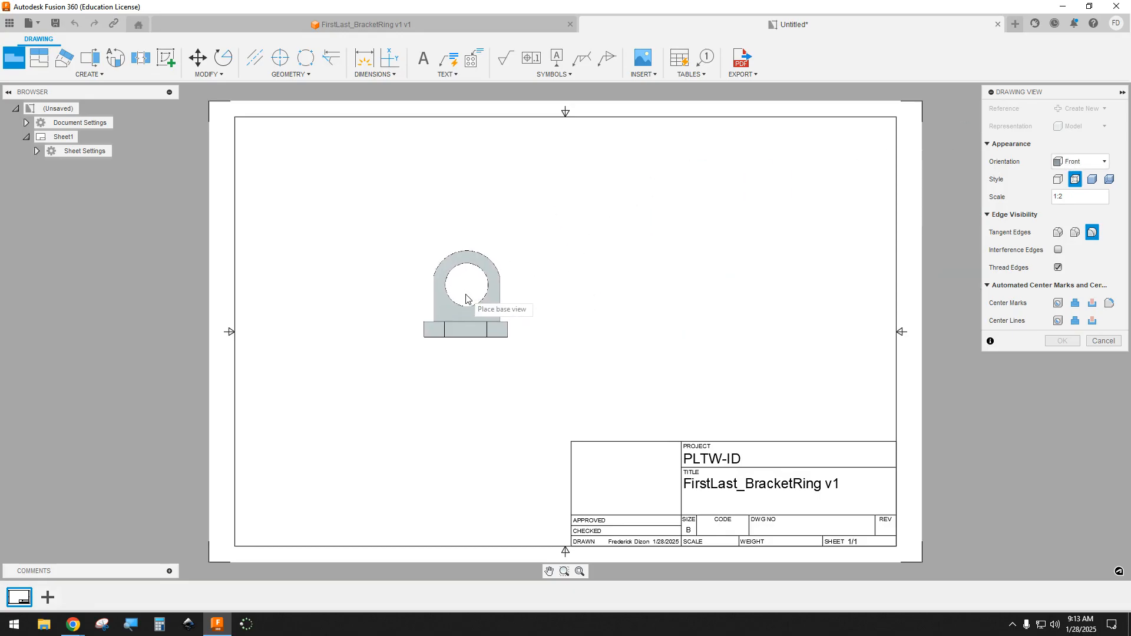
click(421, 373)
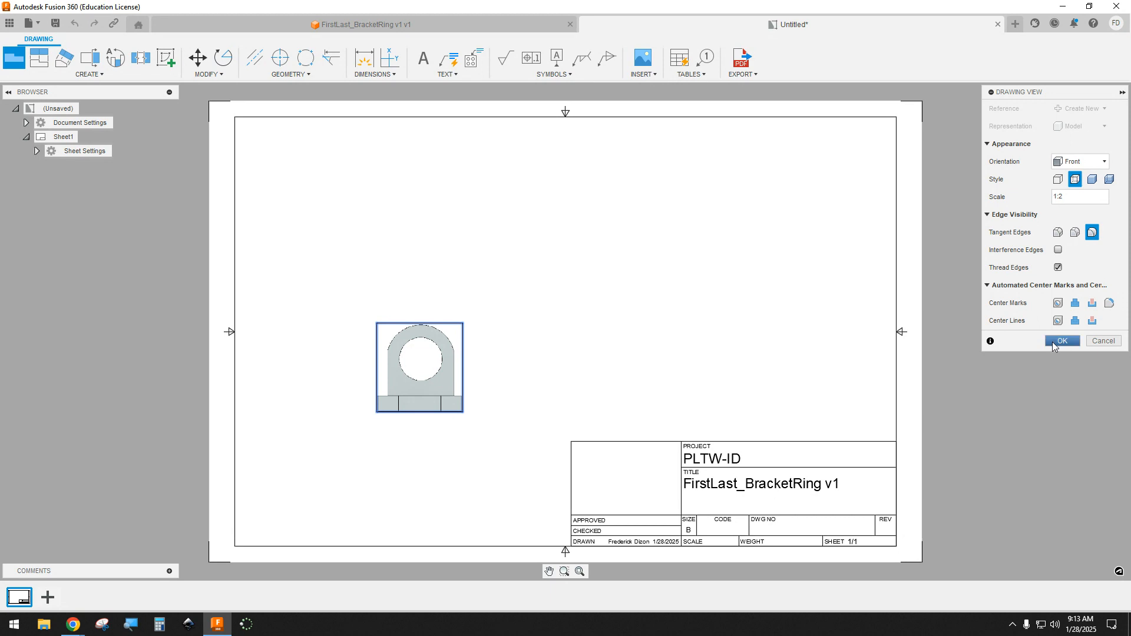
click(1061, 342)
click(1054, 342)
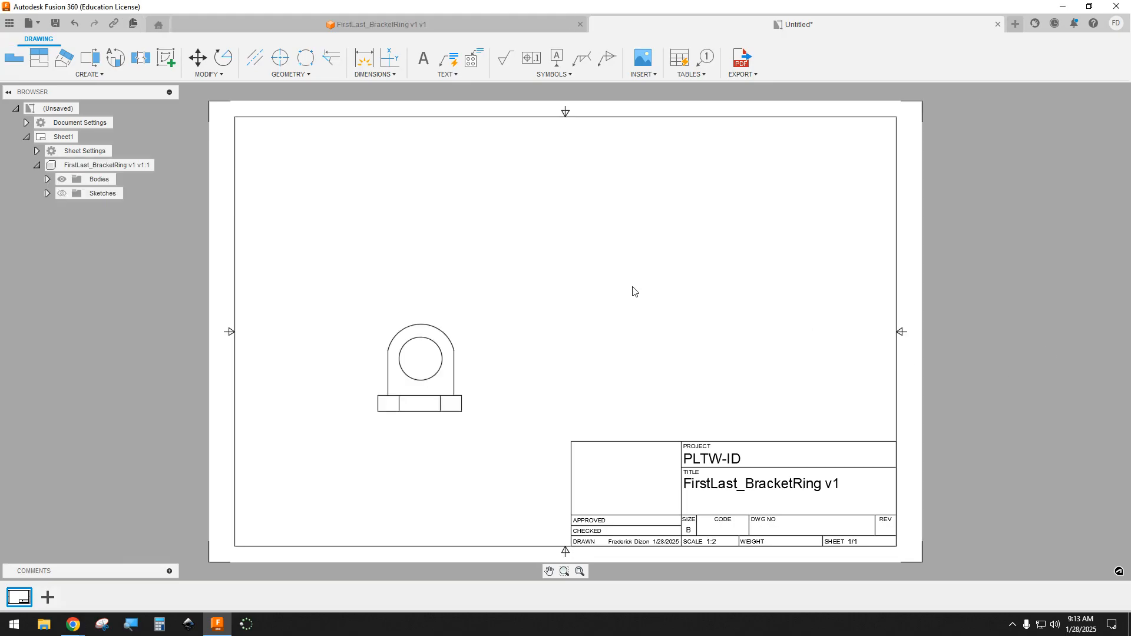
Step: Project a top view, a right side view and an isometric view from the bracket's front view
click(46, 57)
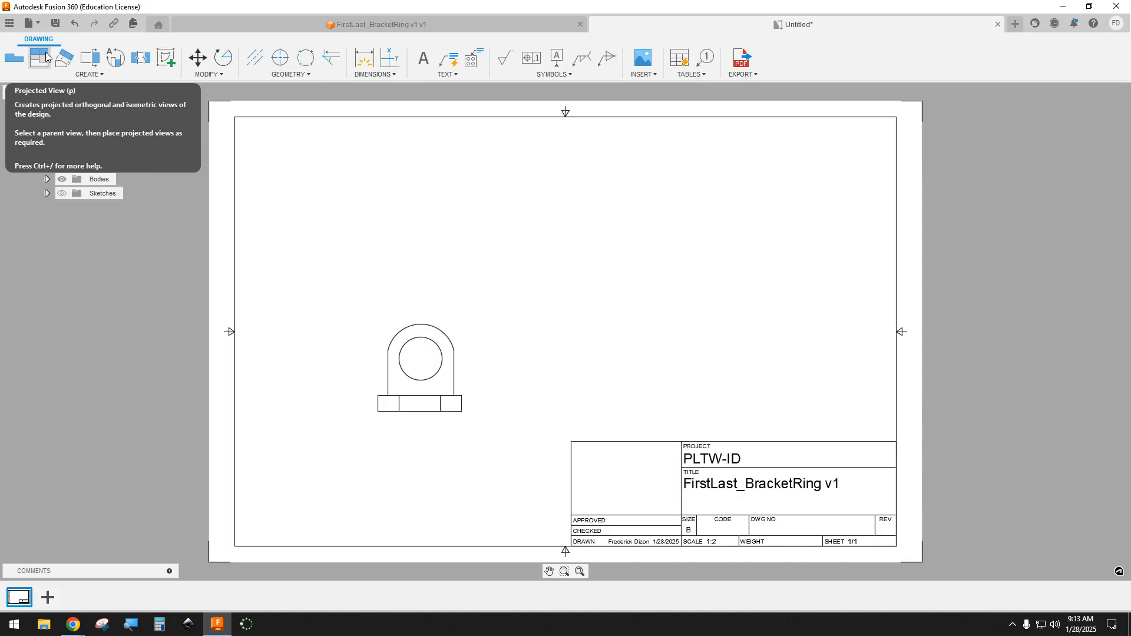
click(46, 53)
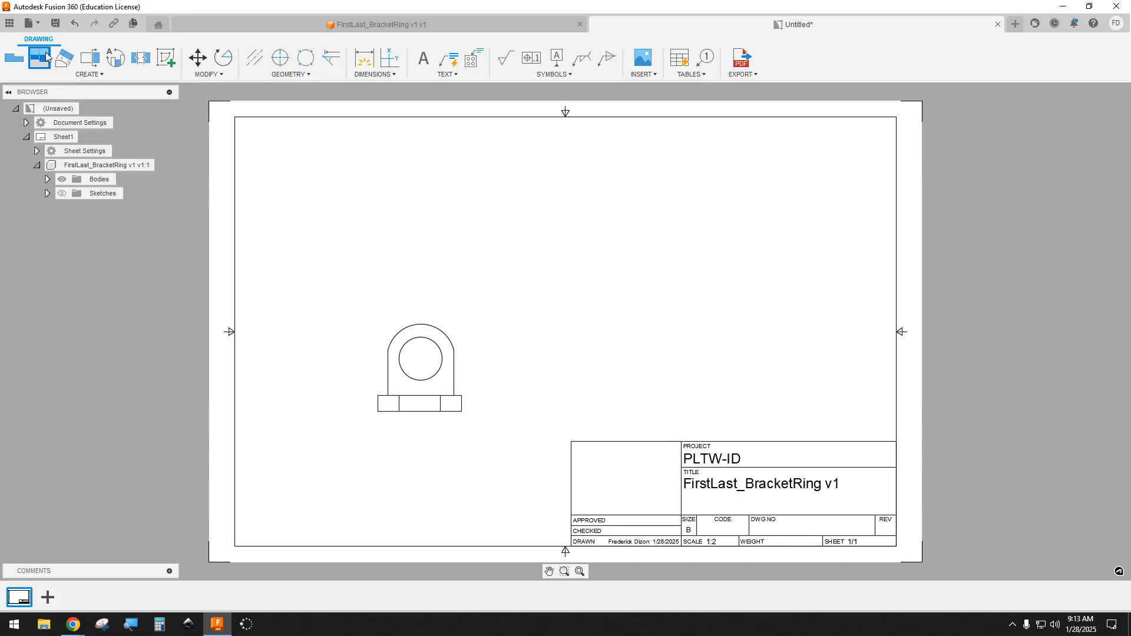
click(429, 331)
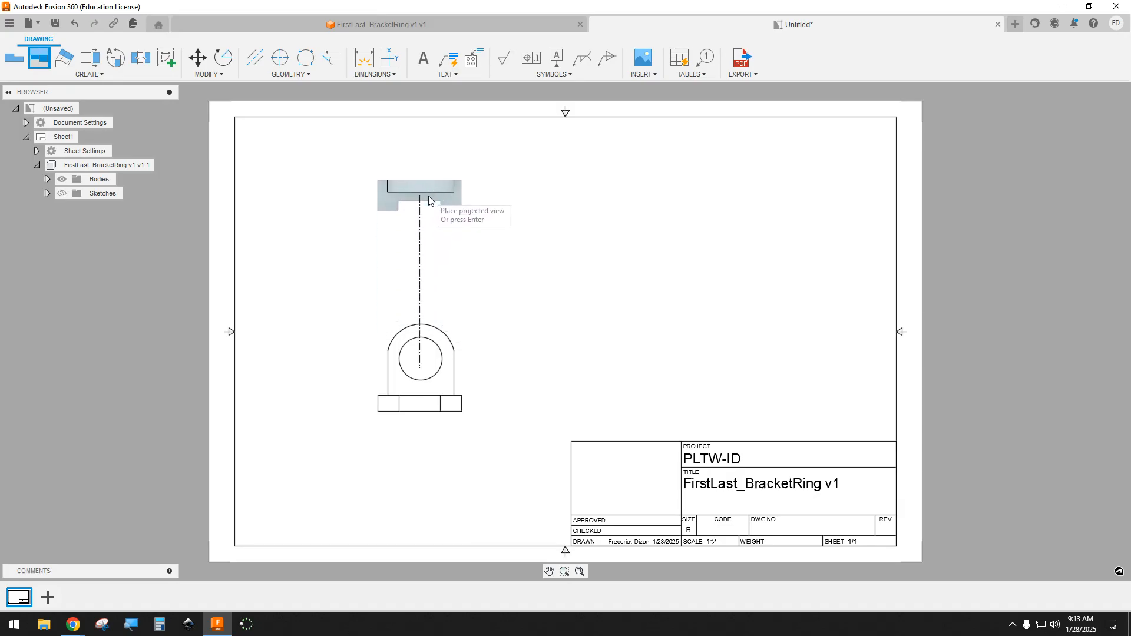
click(433, 208)
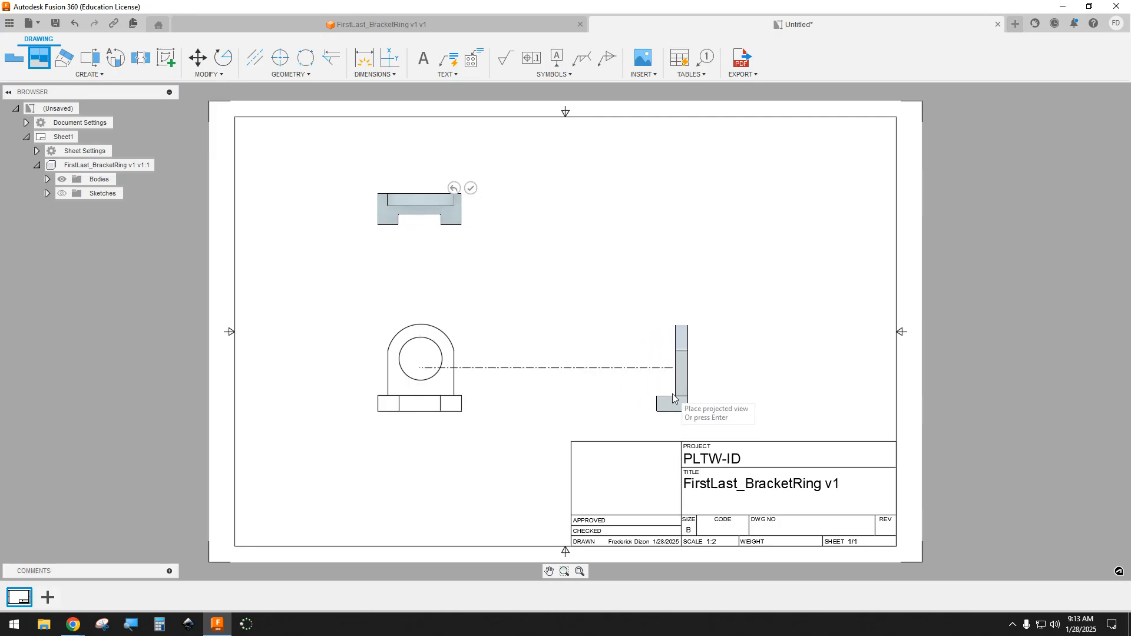
click(674, 400)
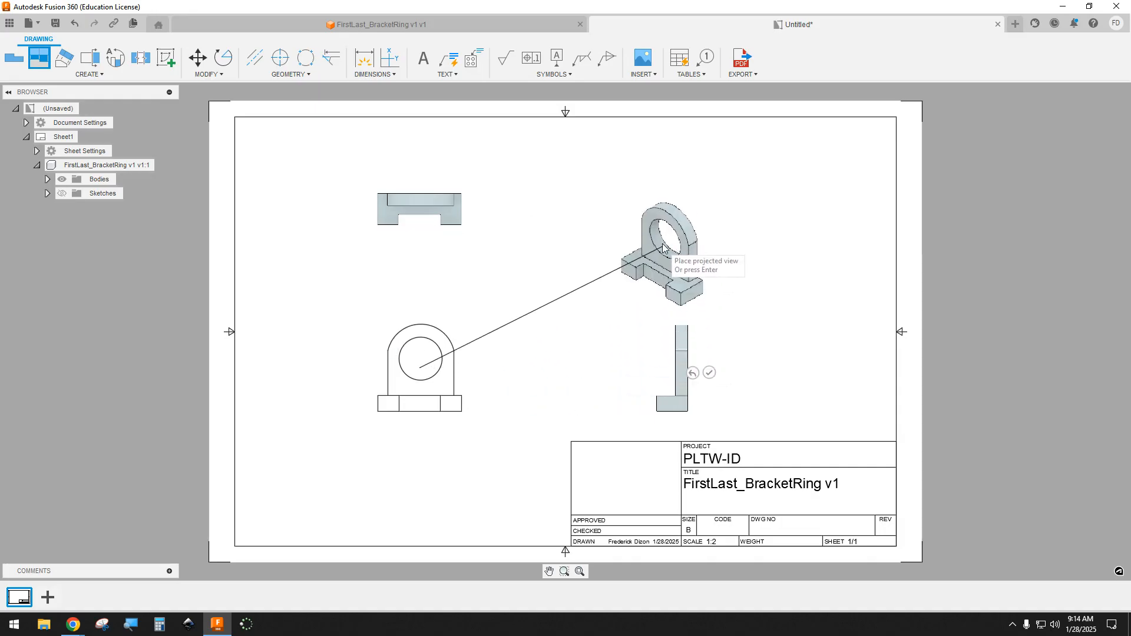
click(666, 205)
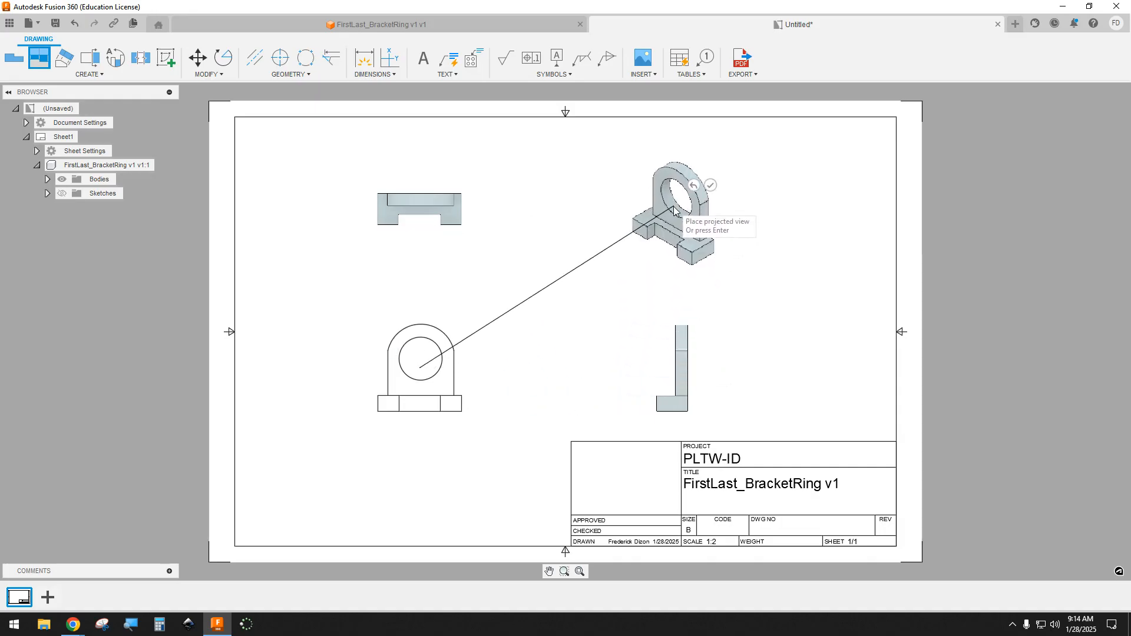
click(710, 187)
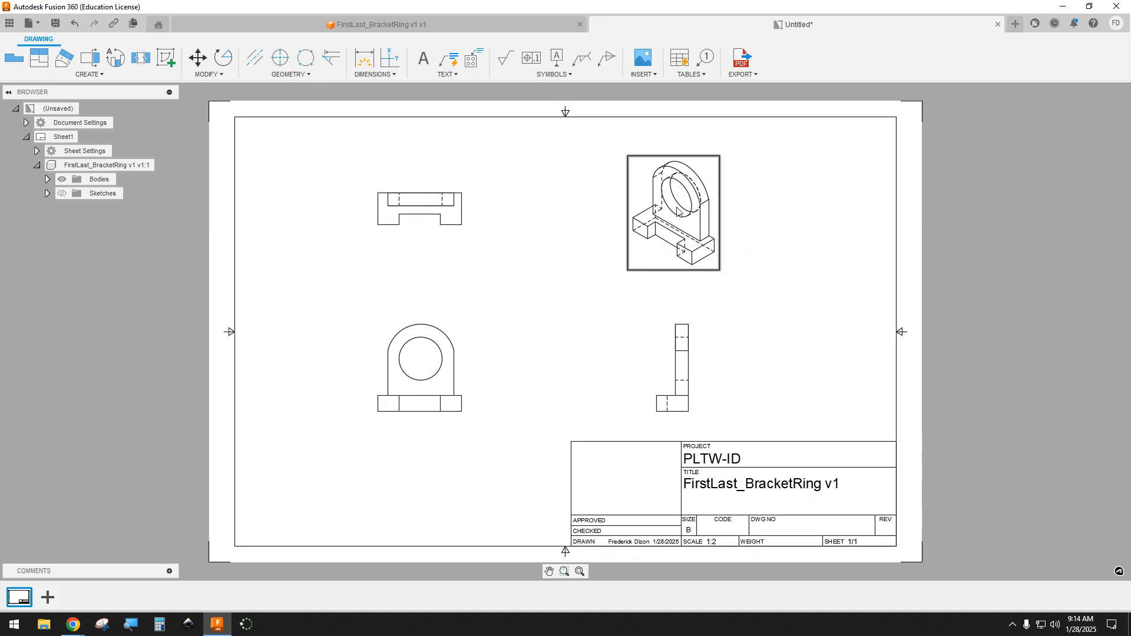
Step: Change the isometric view's style to Shaded
double_click(687, 169)
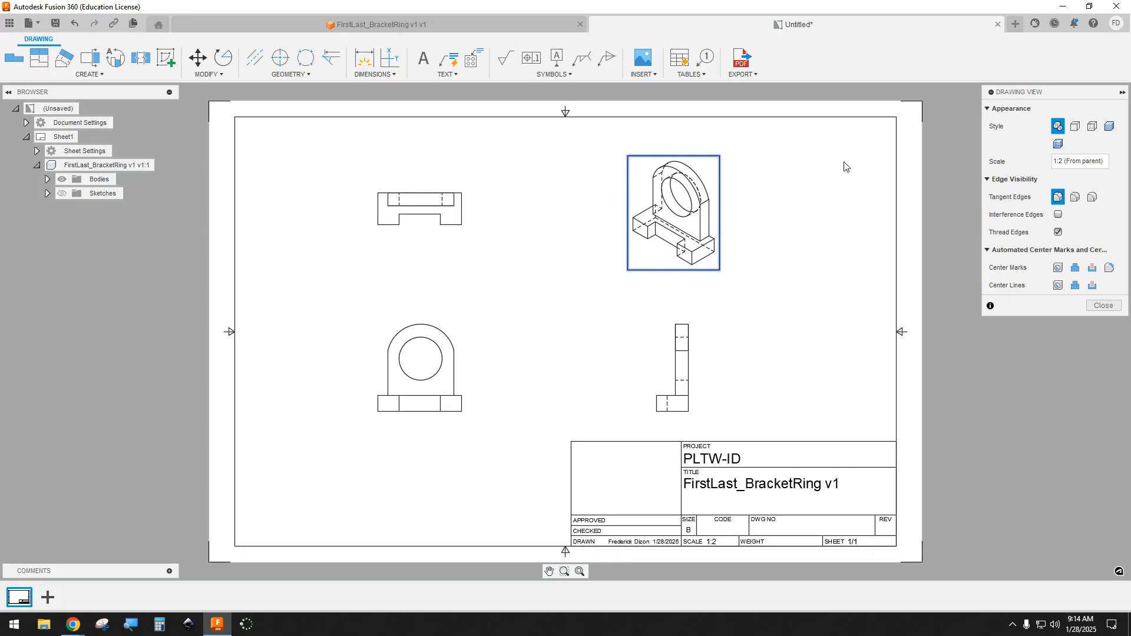
click(1110, 128)
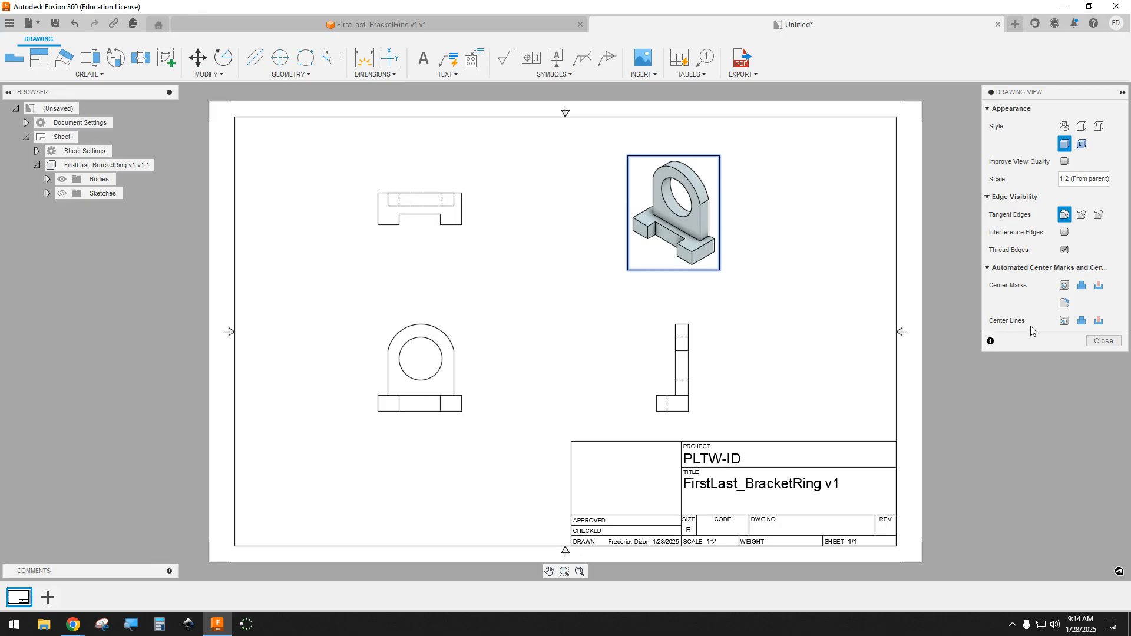
click(1090, 341)
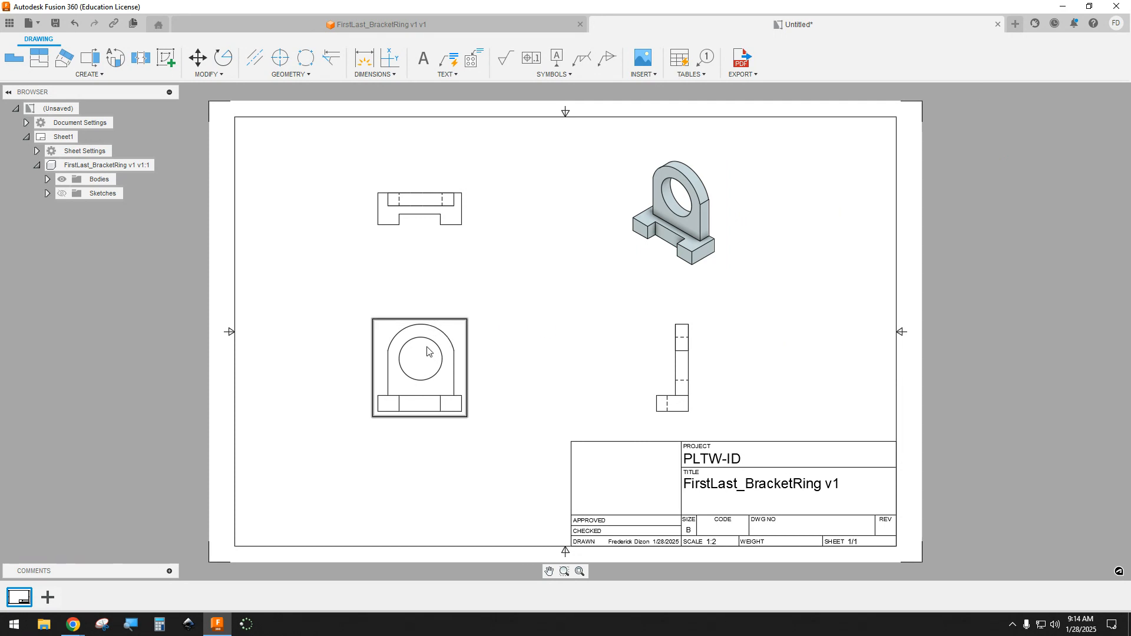
Step: Add a center mark to the hole in the front view and center lines for it in the top and side views
click(280, 59)
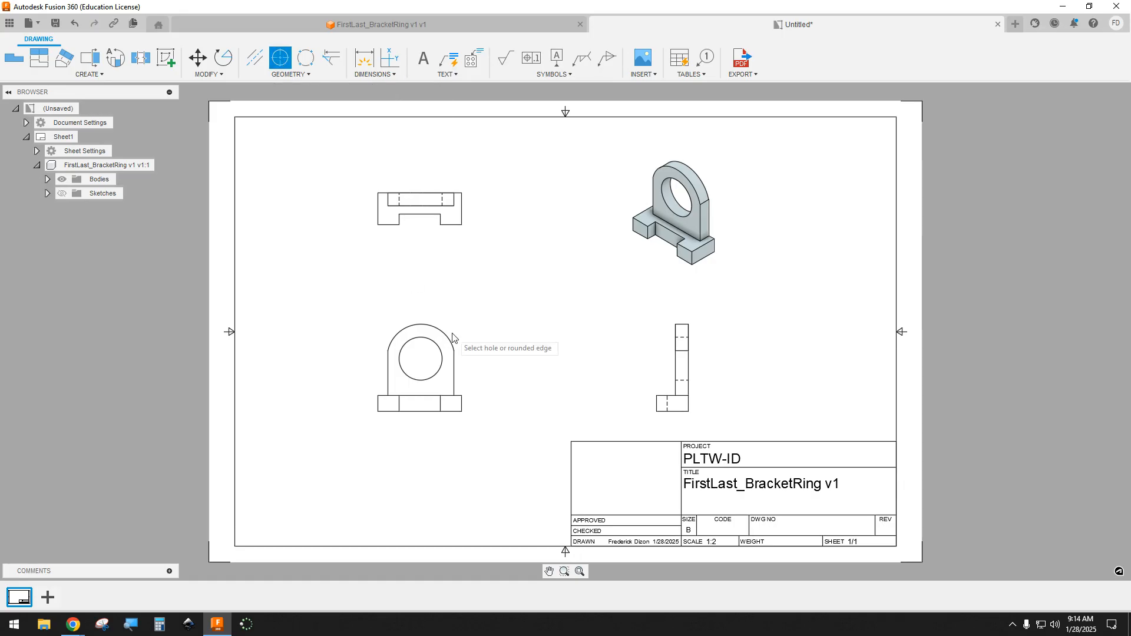
click(427, 345)
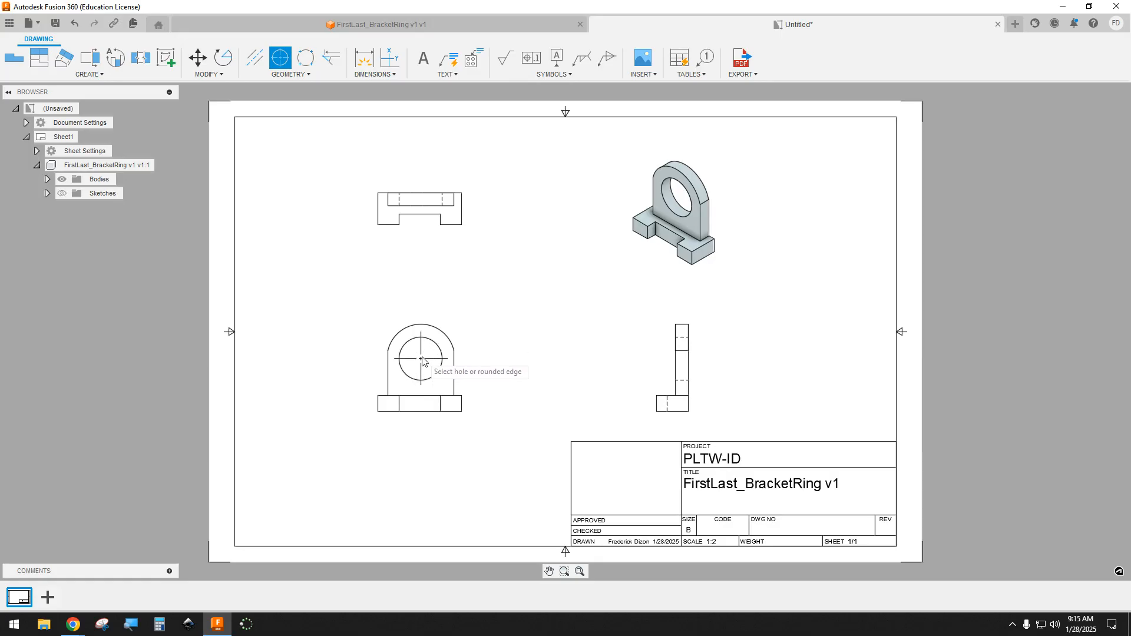
click(256, 62)
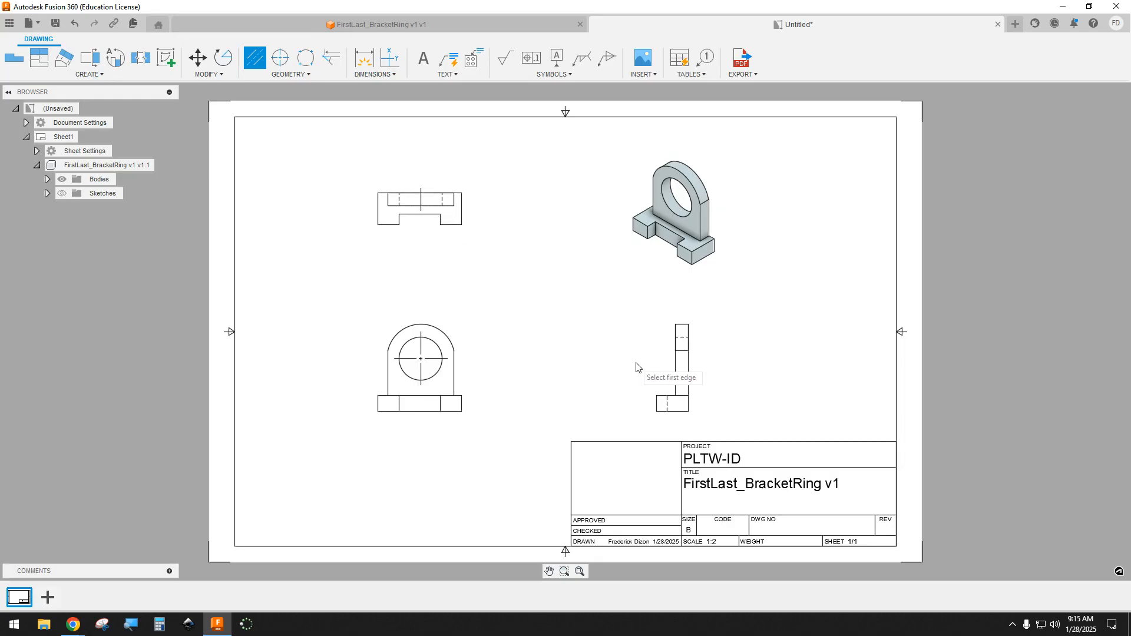
click(681, 340)
Step: Dimension the base and upright widths above the front view and the overall height to the left of the side view
click(371, 60)
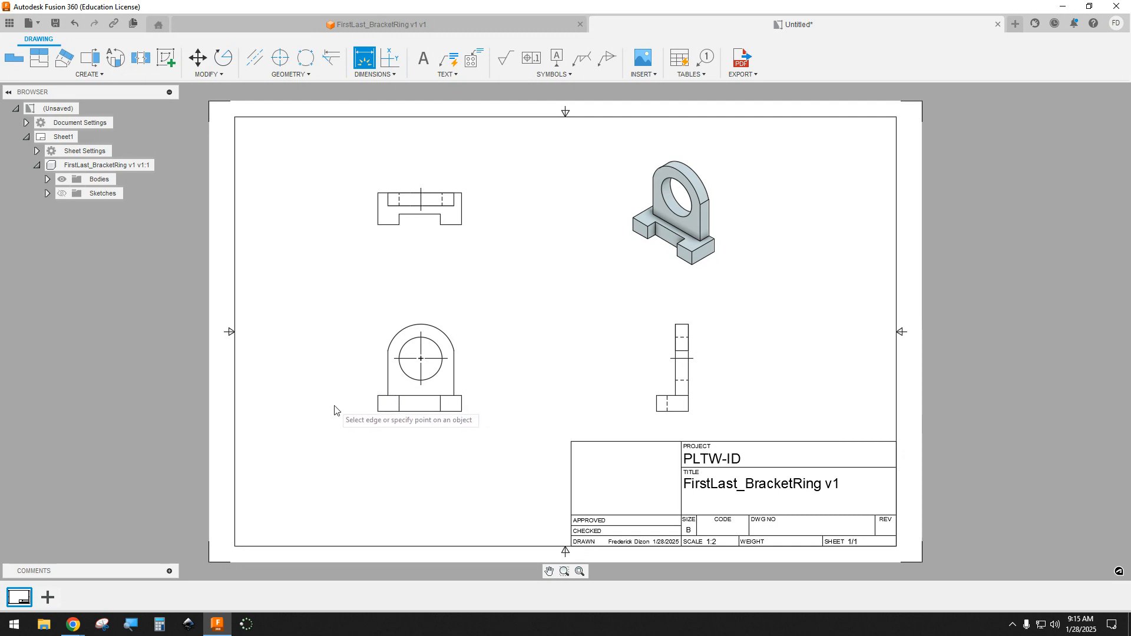
click(377, 402)
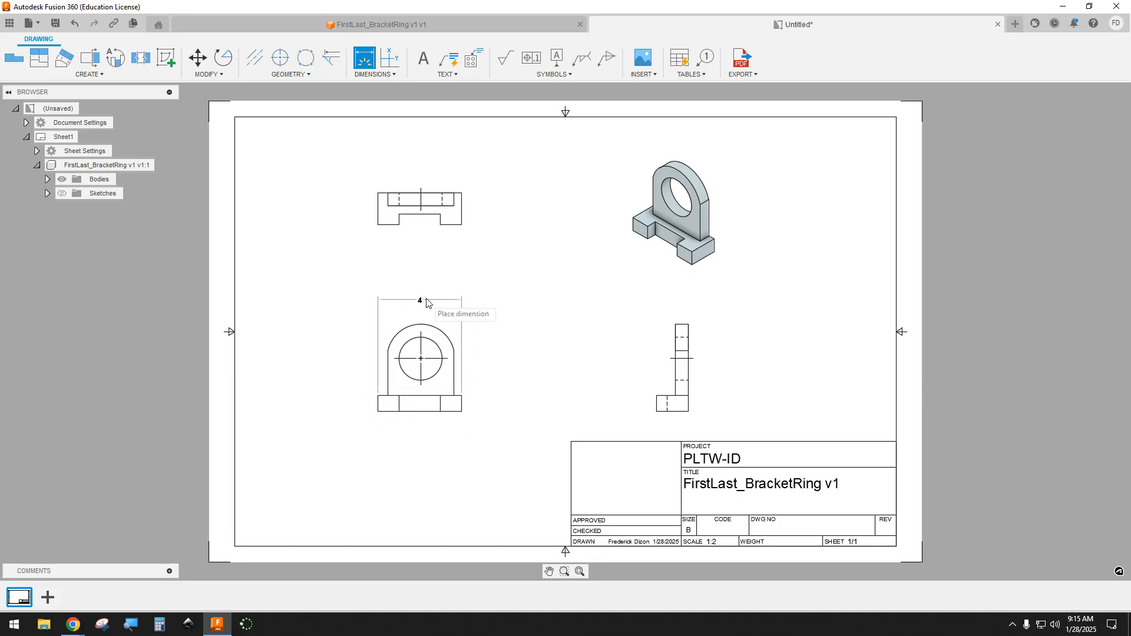
click(428, 272)
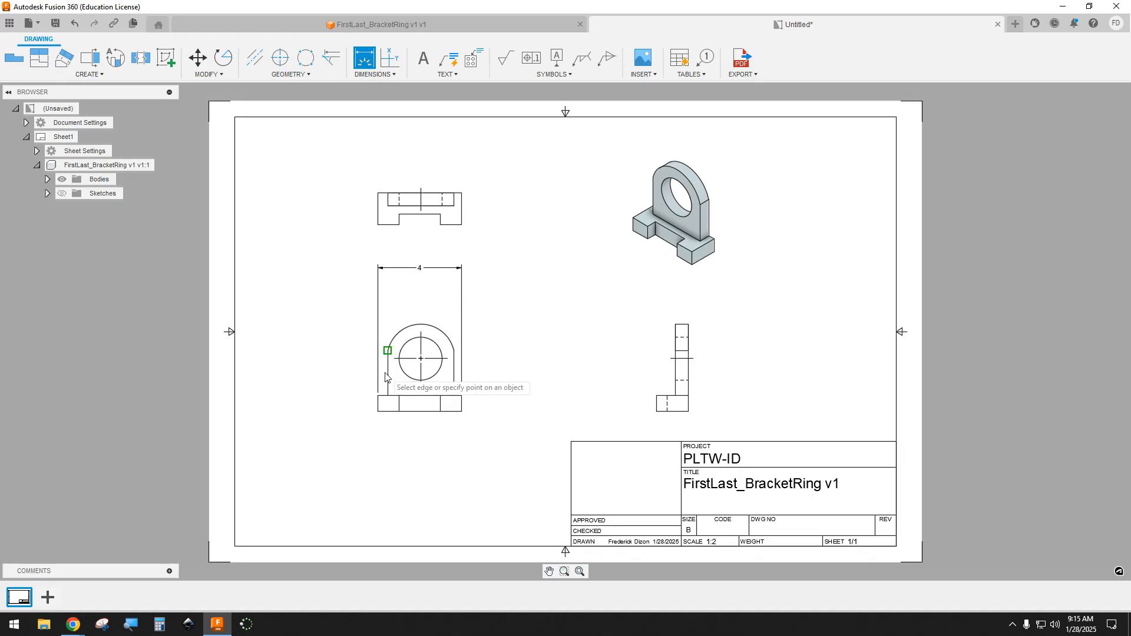
click(387, 352)
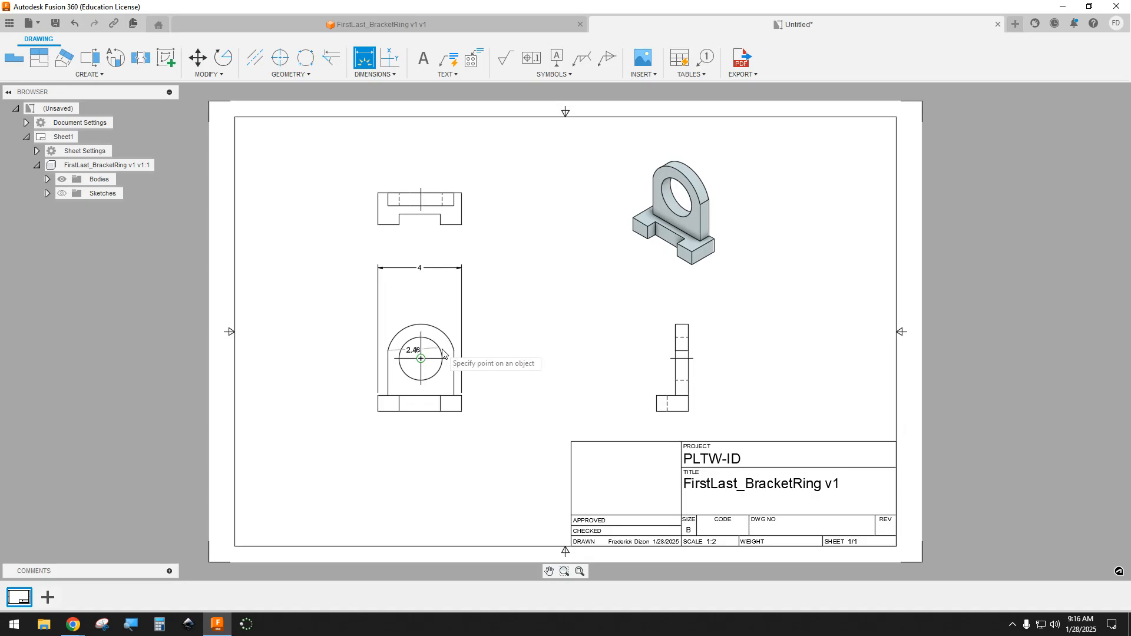
click(440, 294)
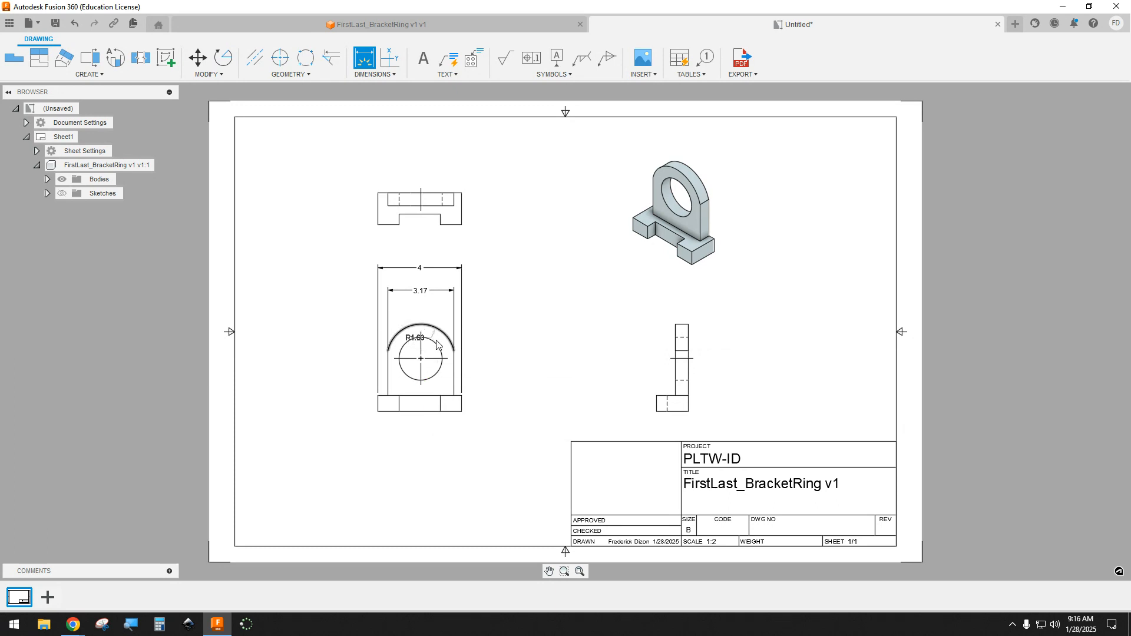
click(677, 328)
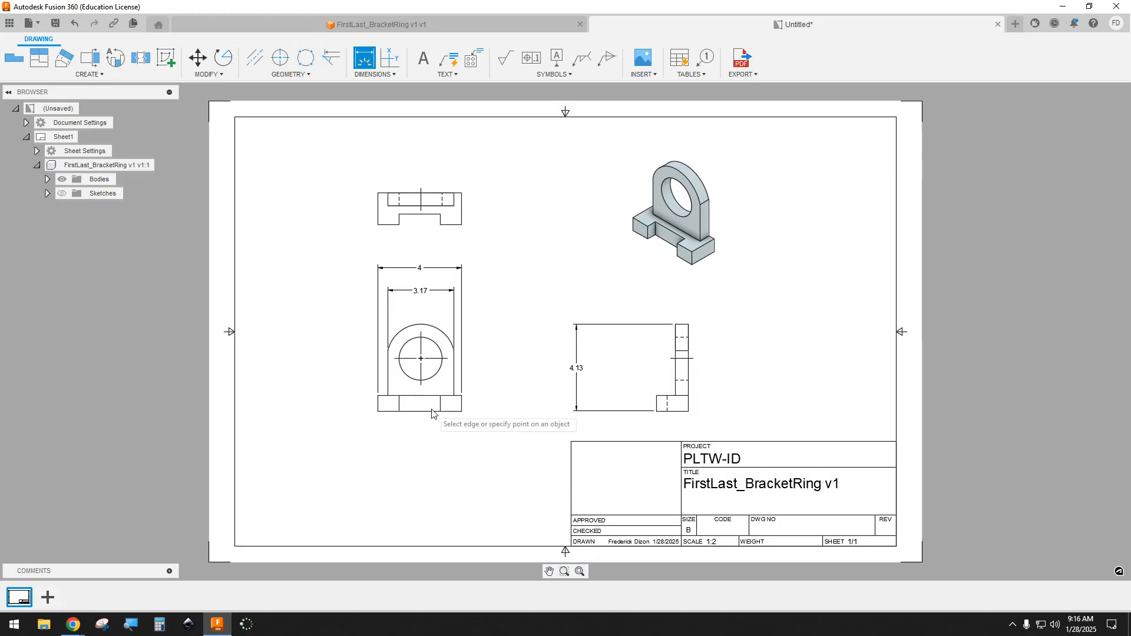
Step: Dimension the arch's radius above the front view and the hole's diameter to its left
click(406, 348)
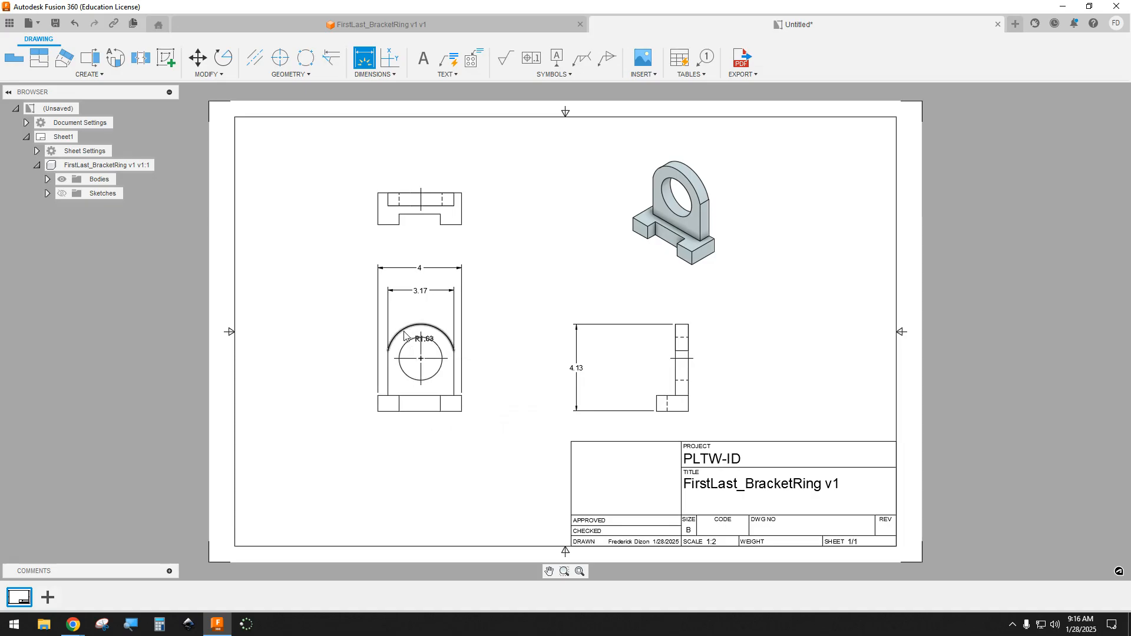
click(404, 333)
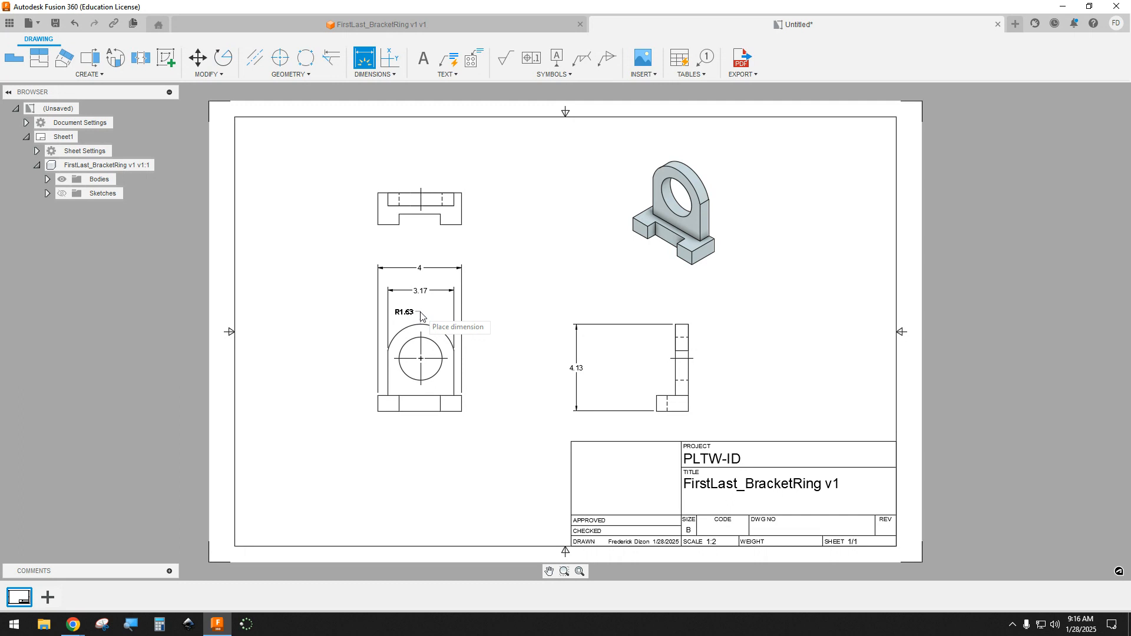
click(420, 317)
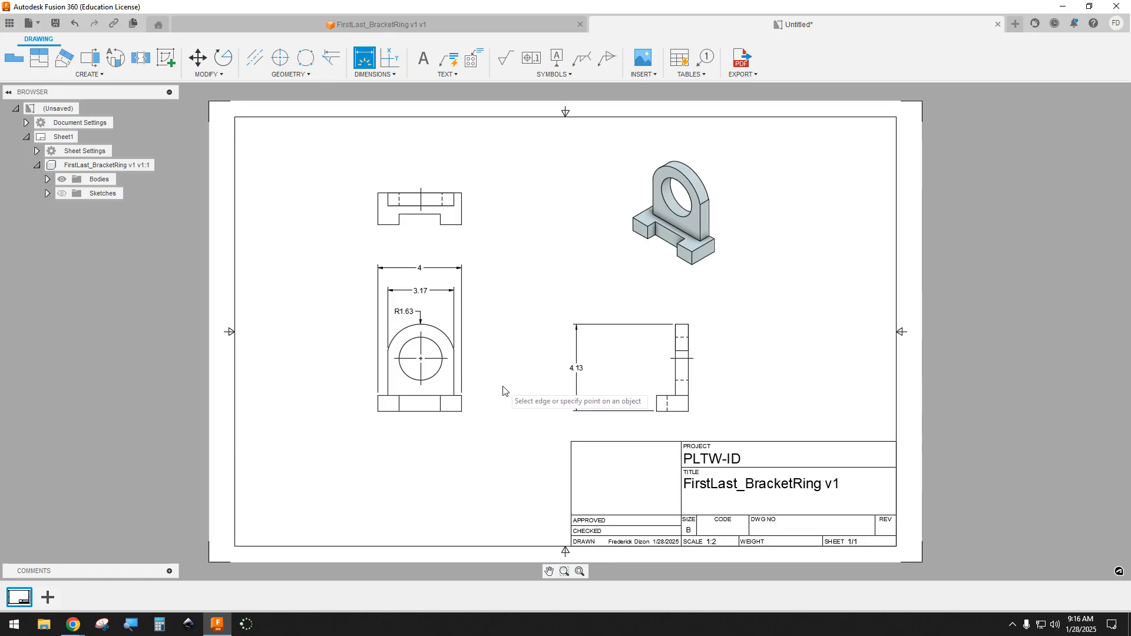
click(404, 378)
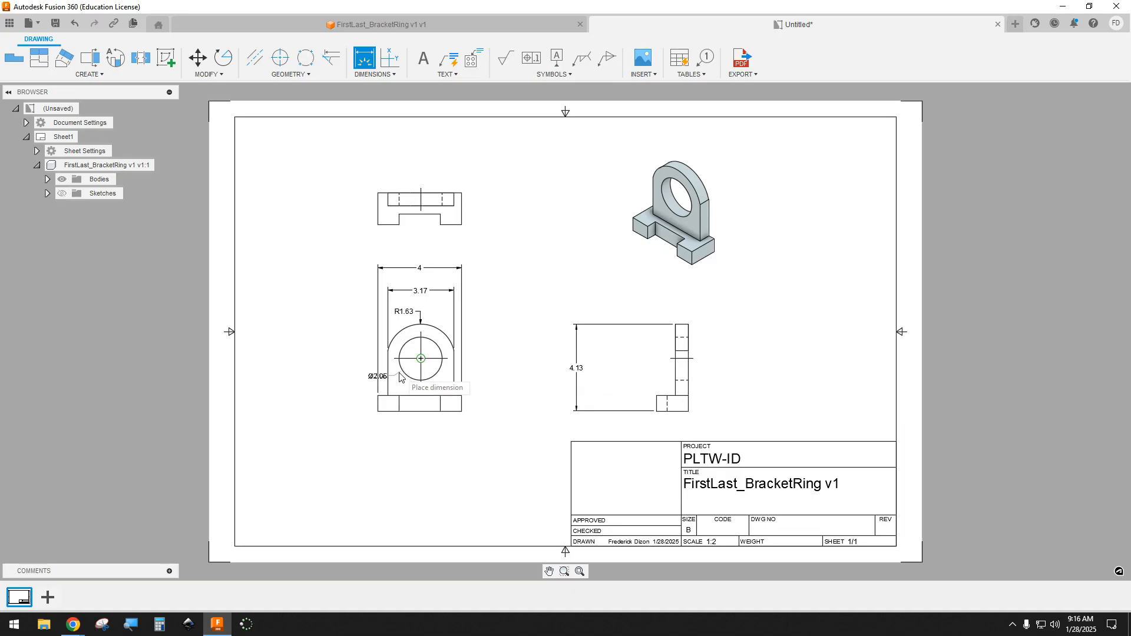
click(355, 386)
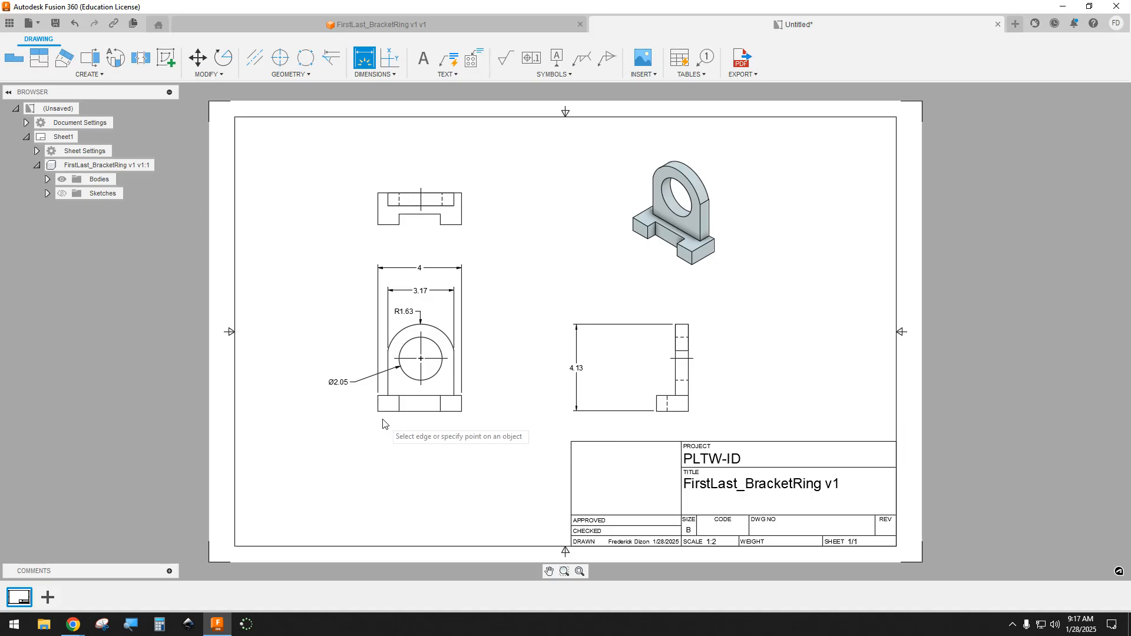
Step: Dimension the width of the base's left foot and of the notch between the feet, in line below the front view
scroll(378, 405, up, 3)
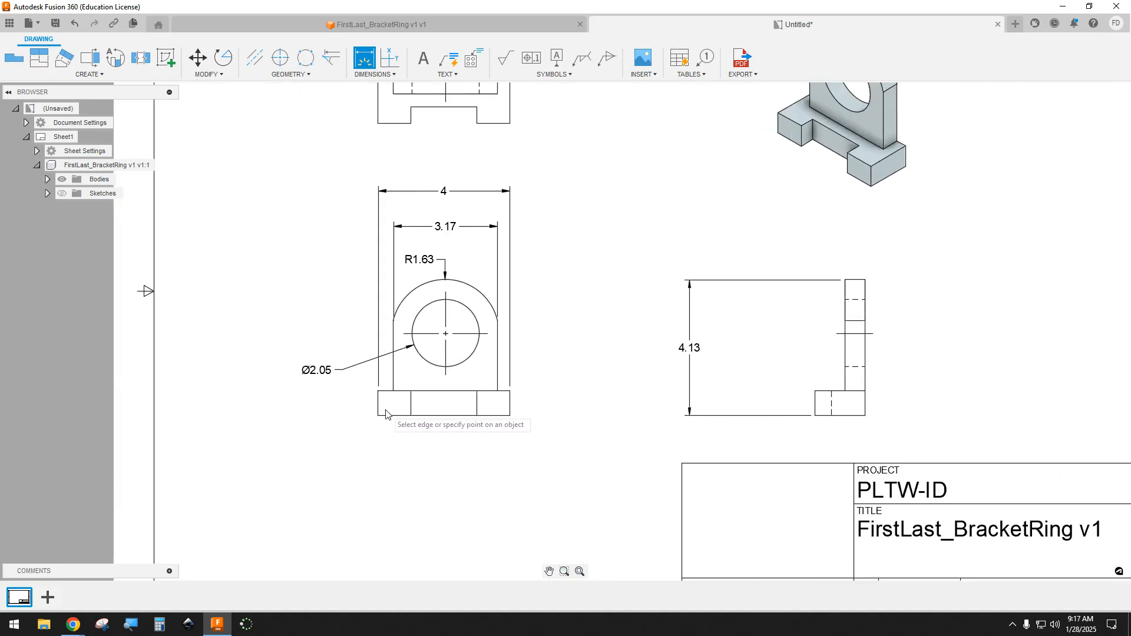
click(378, 411)
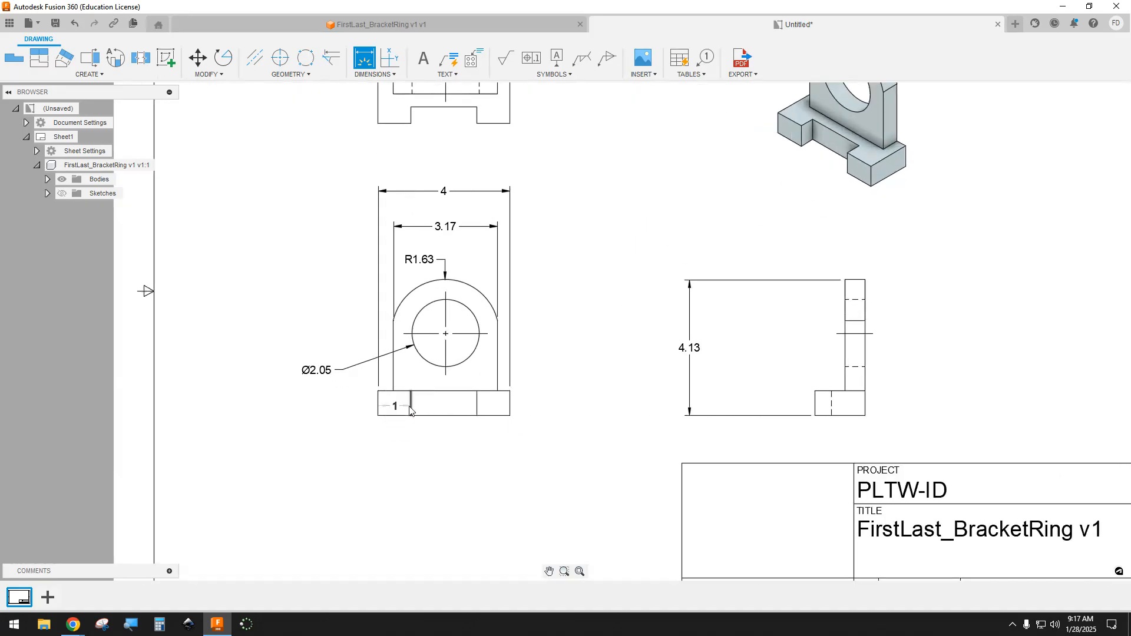
click(405, 449)
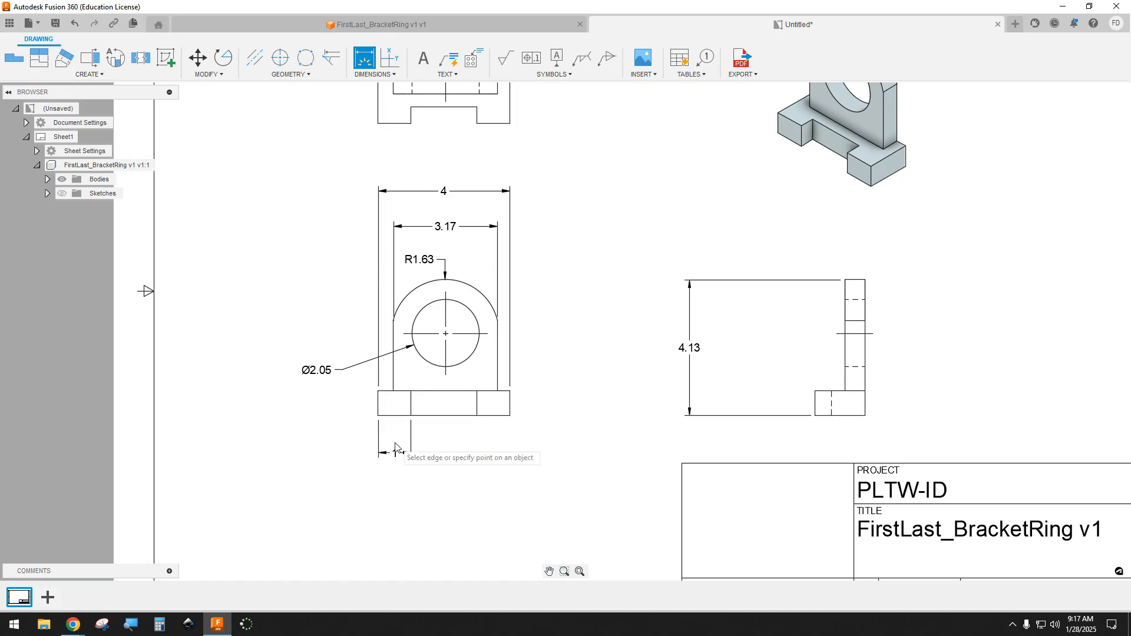
click(411, 405)
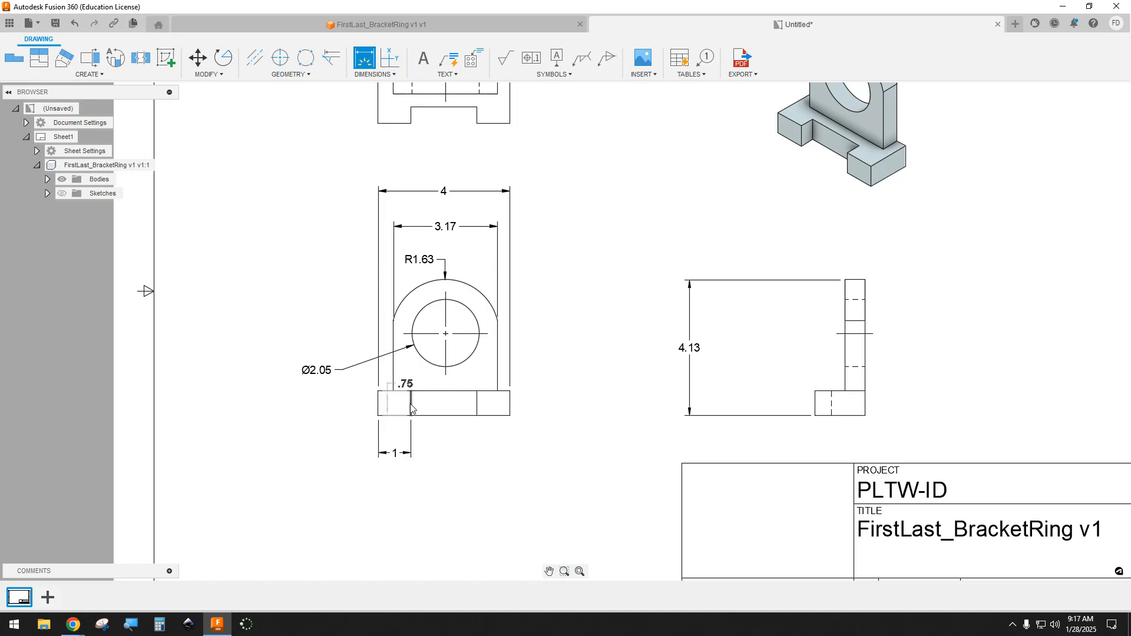
click(477, 404)
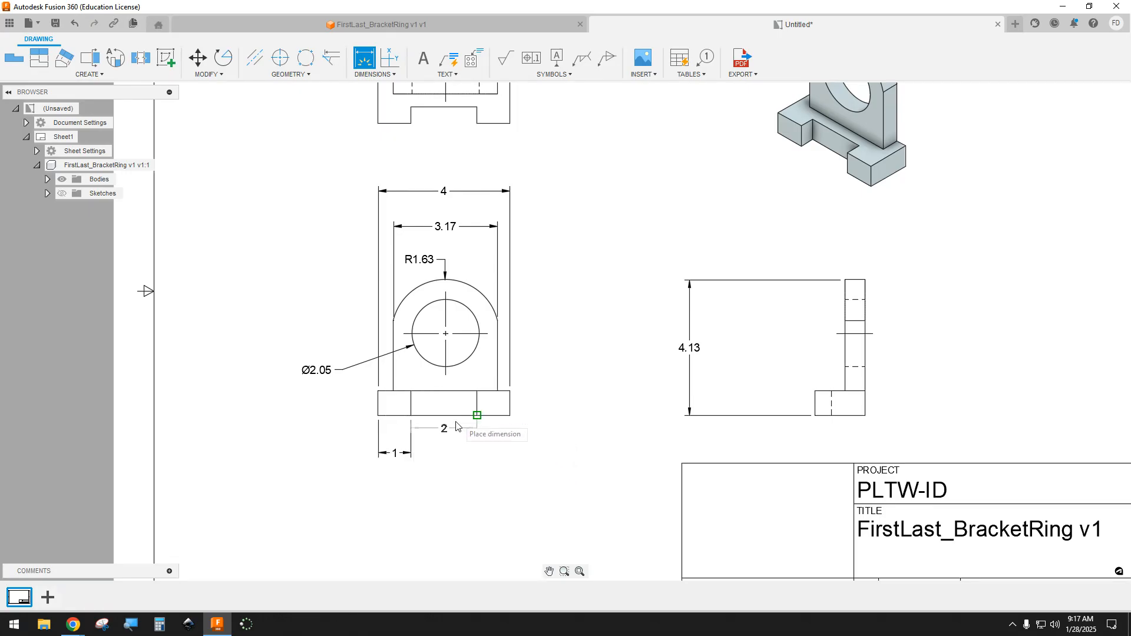
click(444, 453)
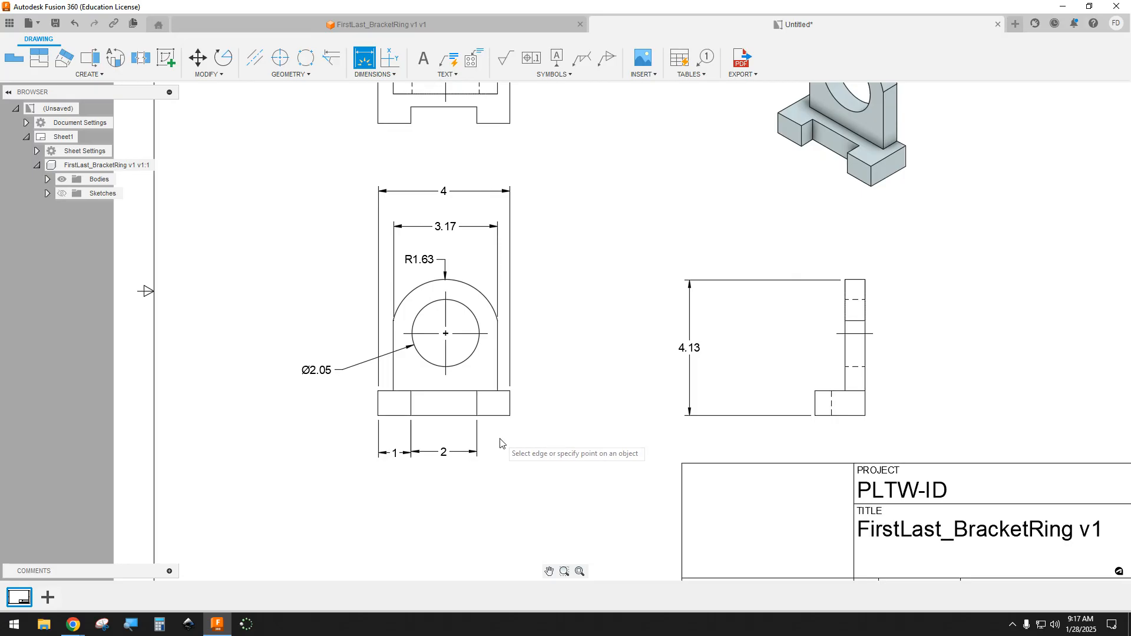
Step: Dimension the base's height to the right of the front view and move the text between the extension lines
scroll(501, 440, down, 2)
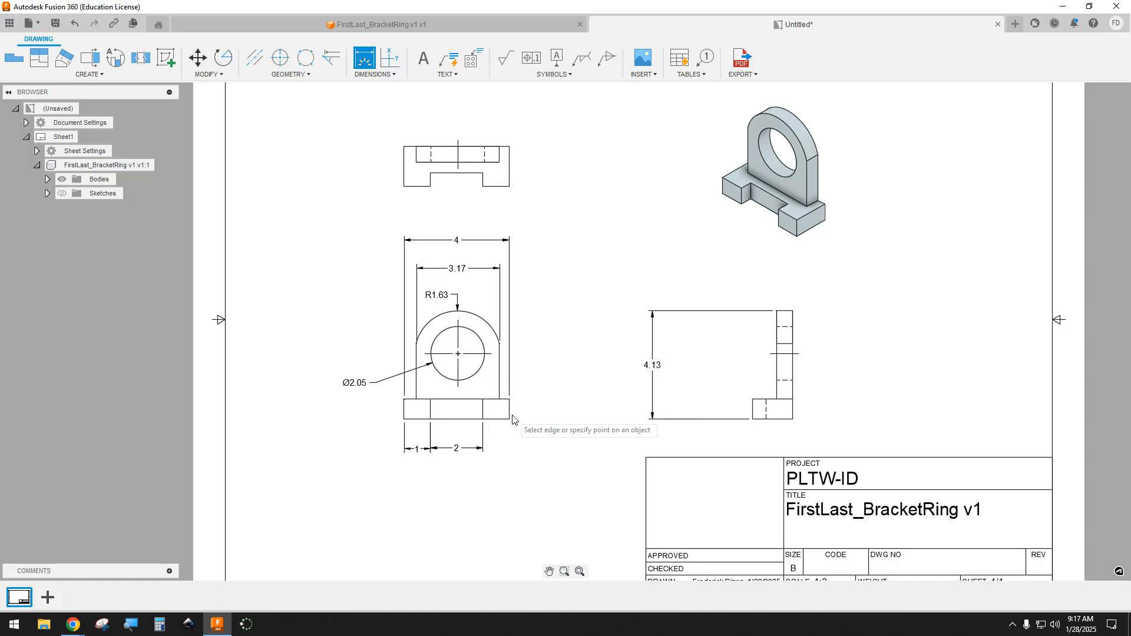
scroll(511, 420, up, 2)
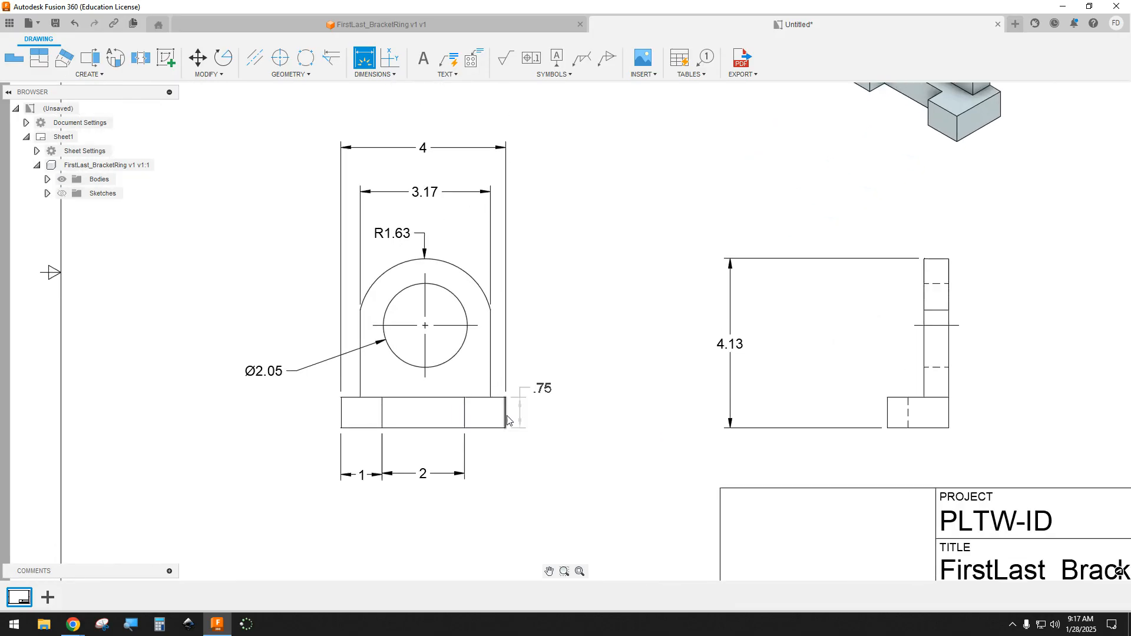
click(570, 422)
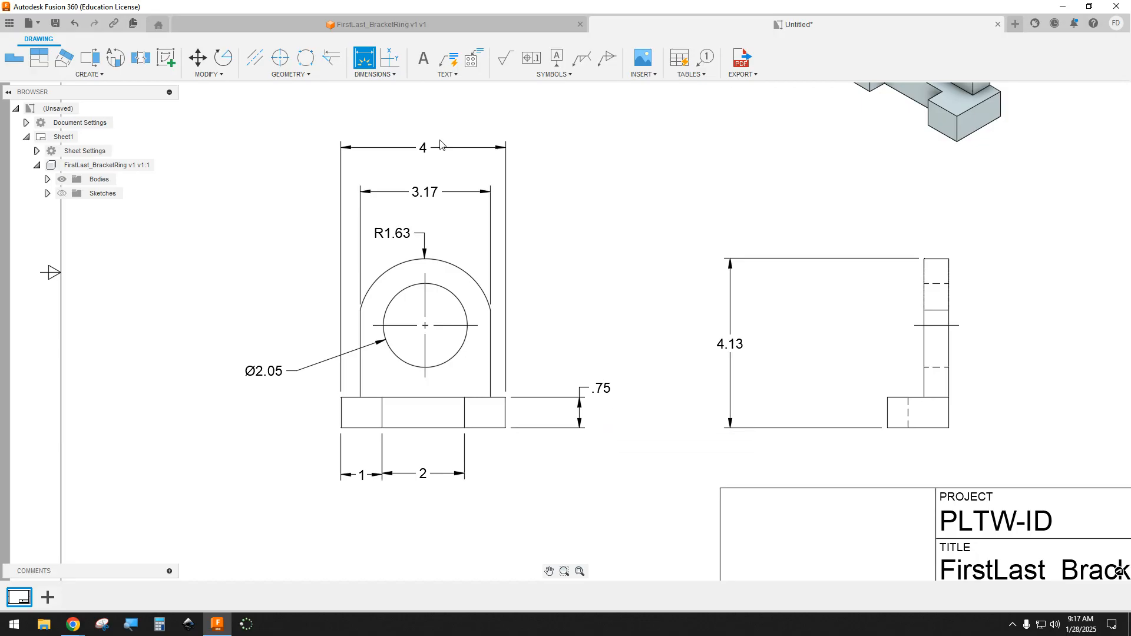
key(Escape)
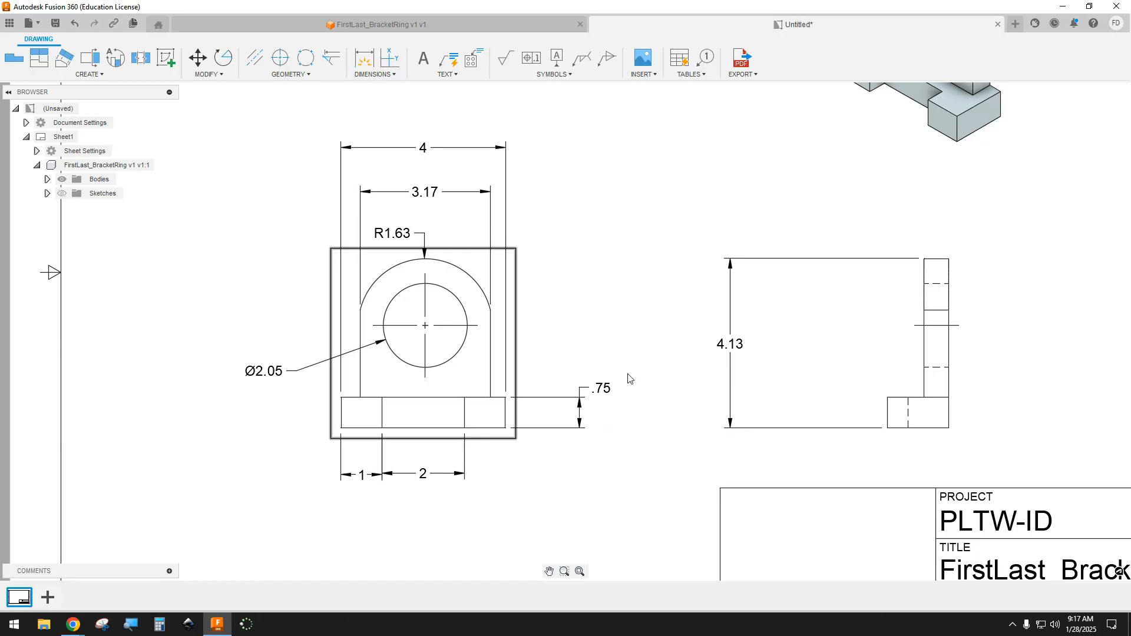
click(602, 390)
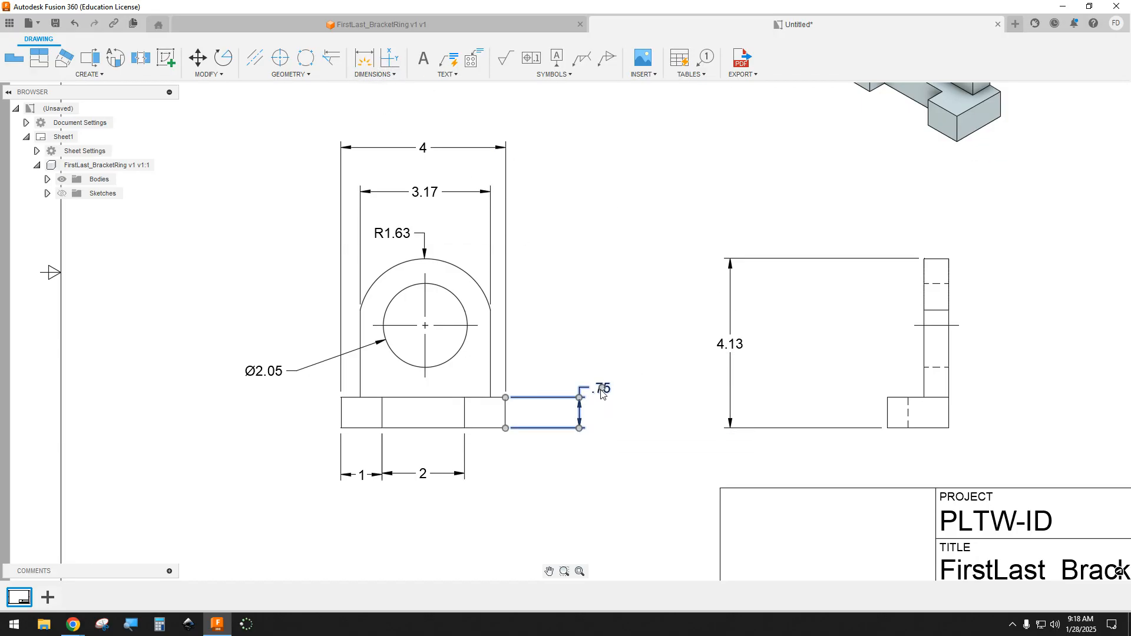
click(603, 393)
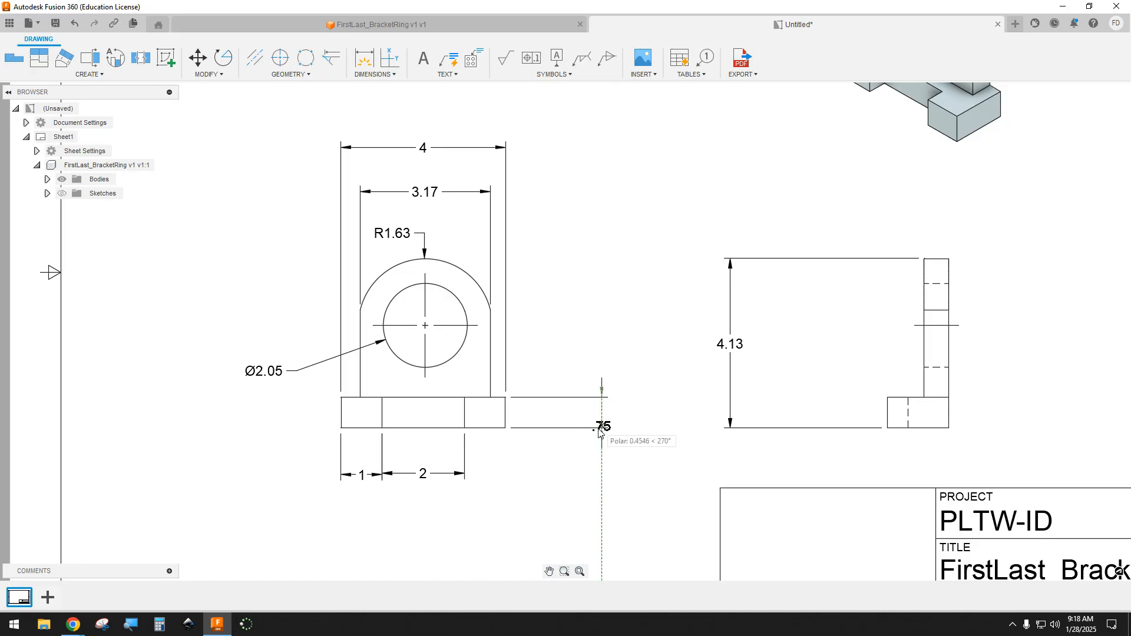
click(575, 415)
key(Escape)
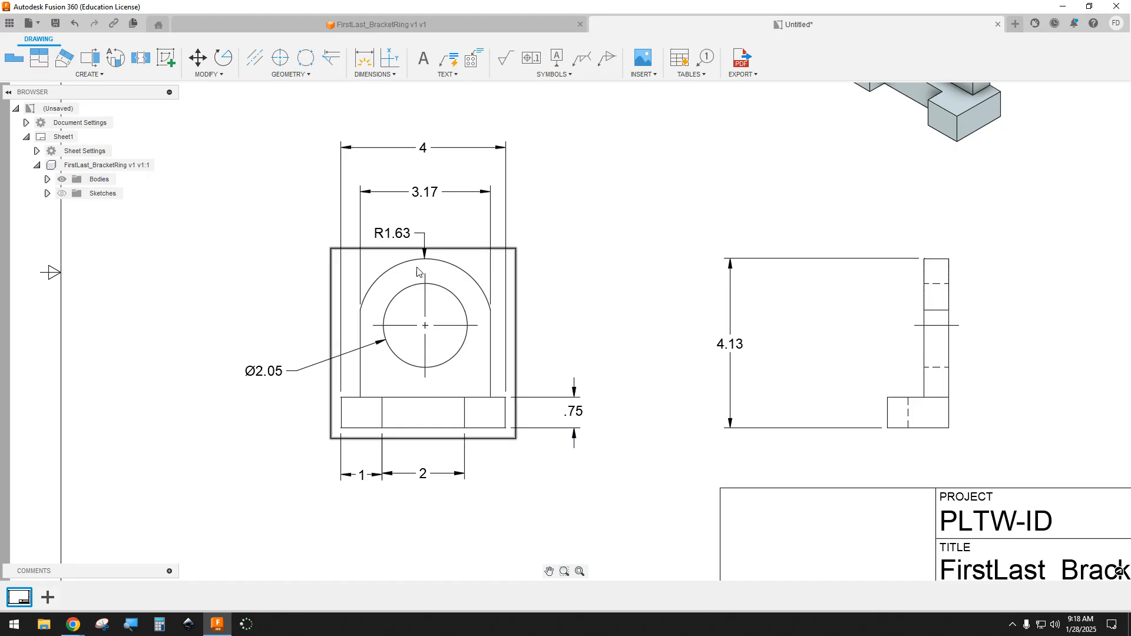
Step: Dimension the vertical distance from the base's top edge to the hole's center, in line above the base height dimension
click(363, 57)
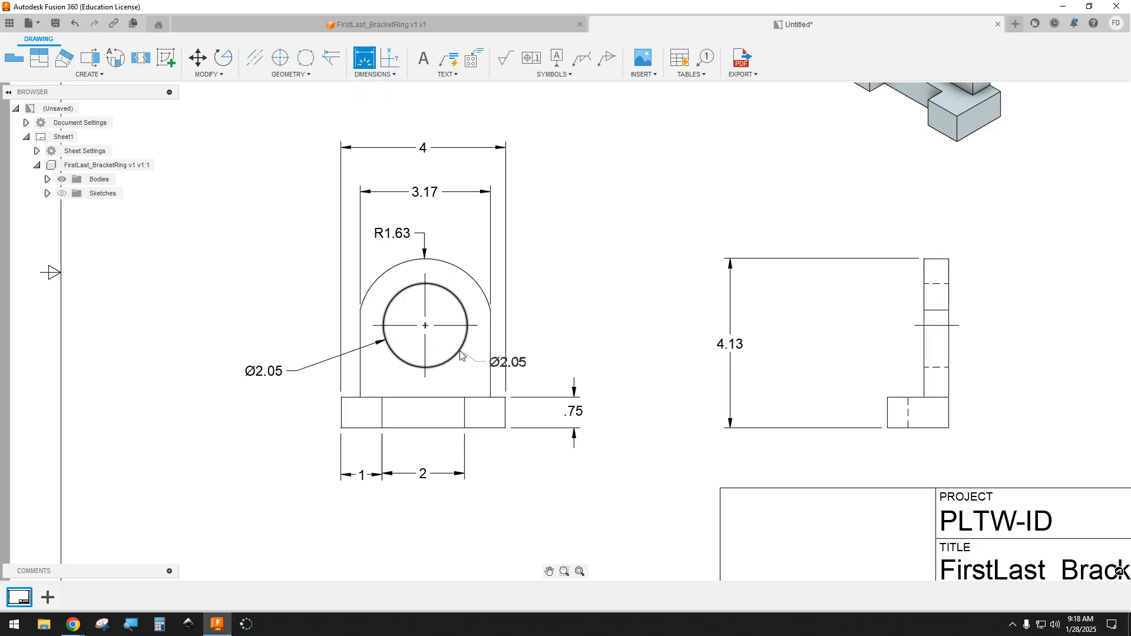
click(425, 325)
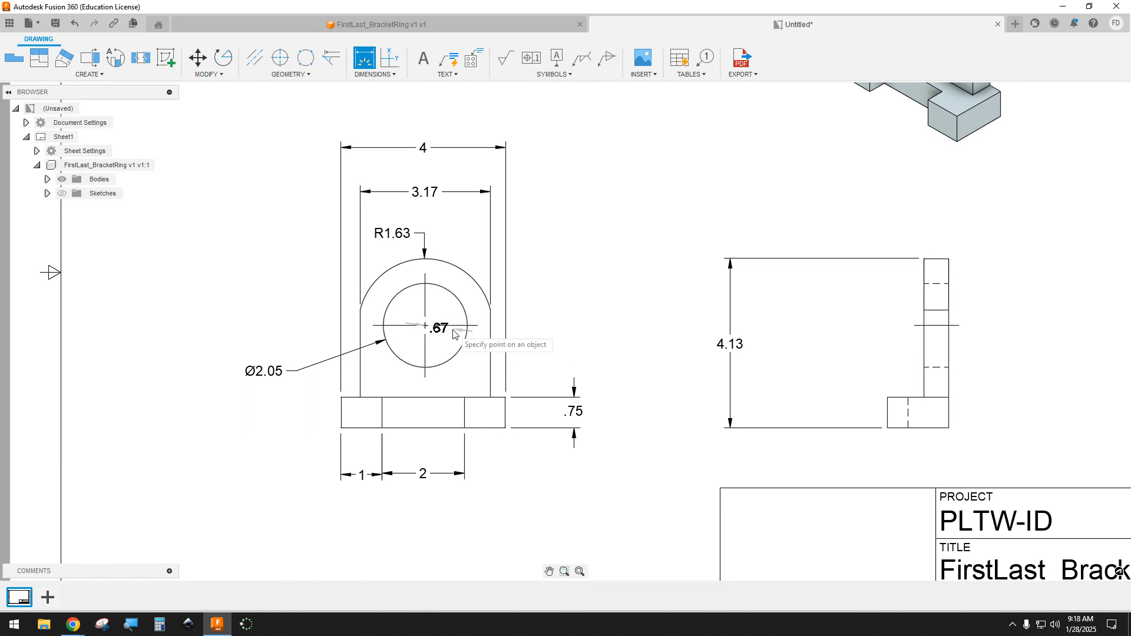
click(464, 397)
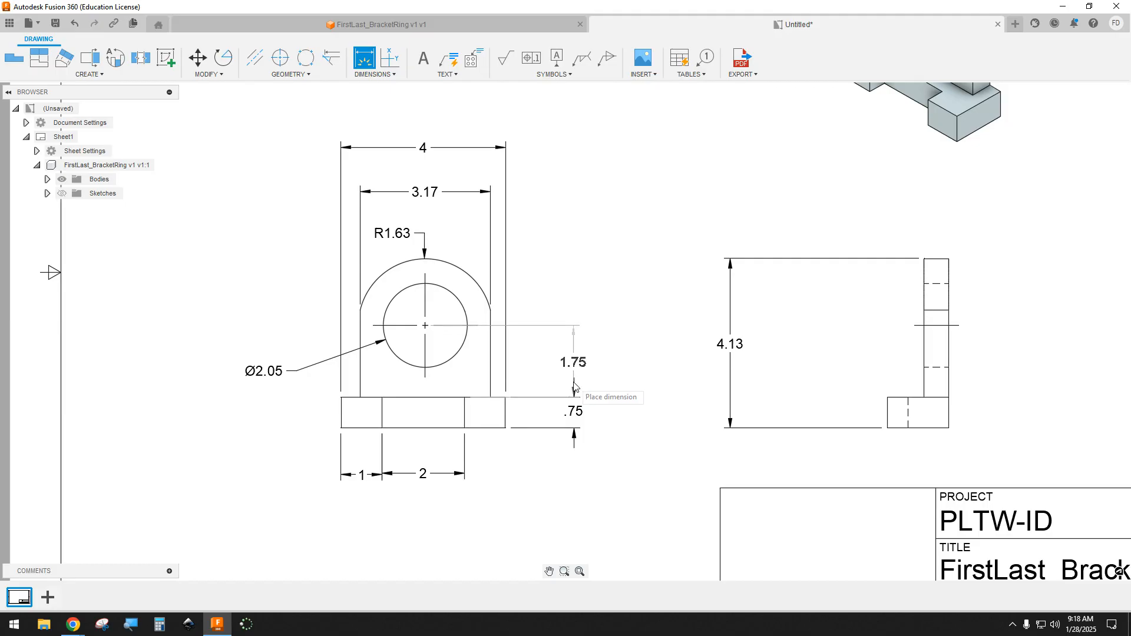
click(575, 386)
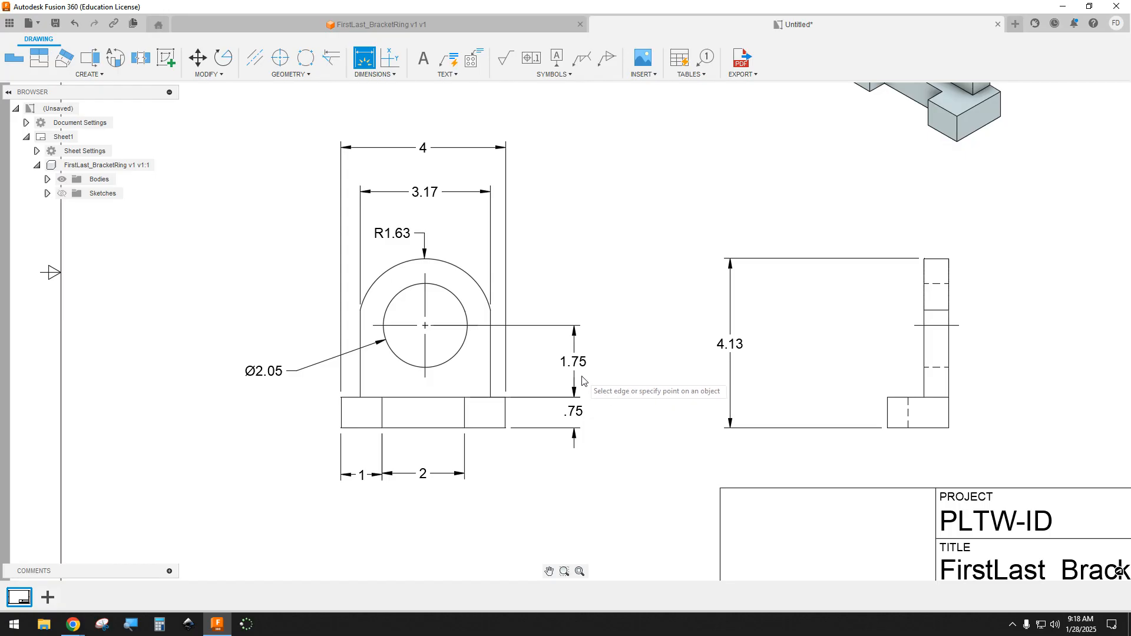
Step: Try dimensioning the base's height to the left of the side view and delete that duplicate dimension
scroll(621, 386, down, 3)
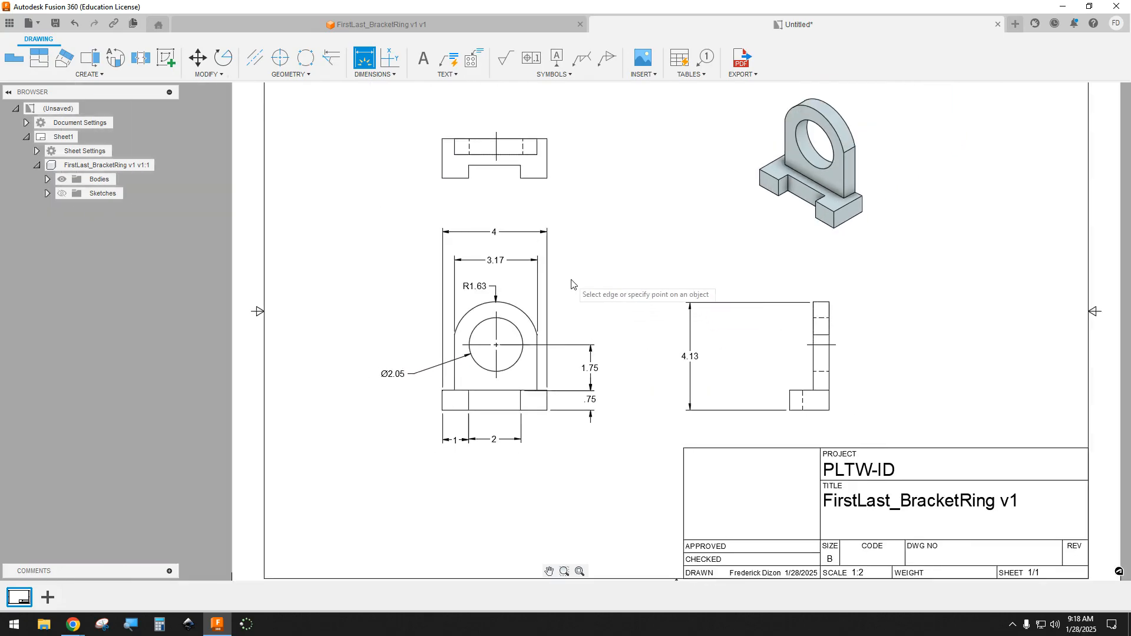
scroll(612, 281, up, 1)
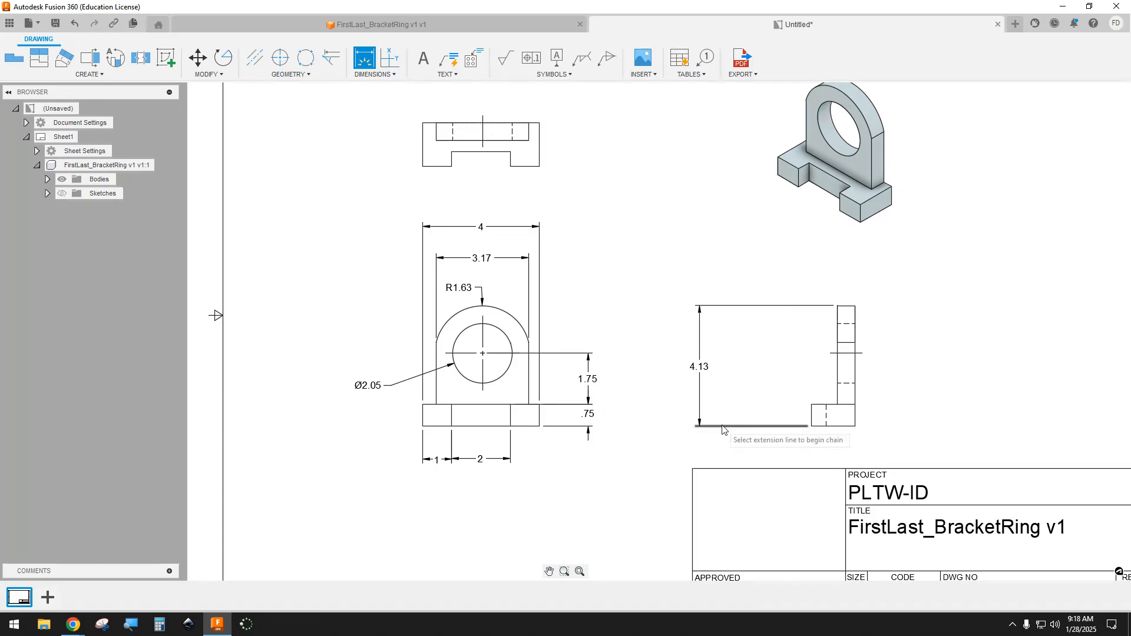
click(813, 419)
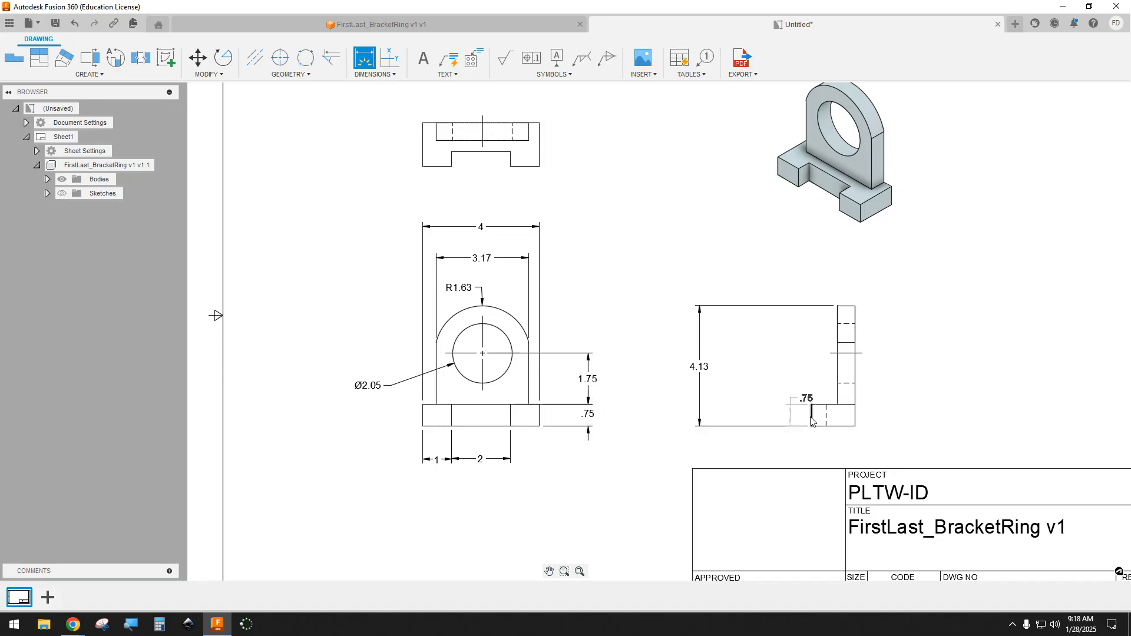
click(749, 418)
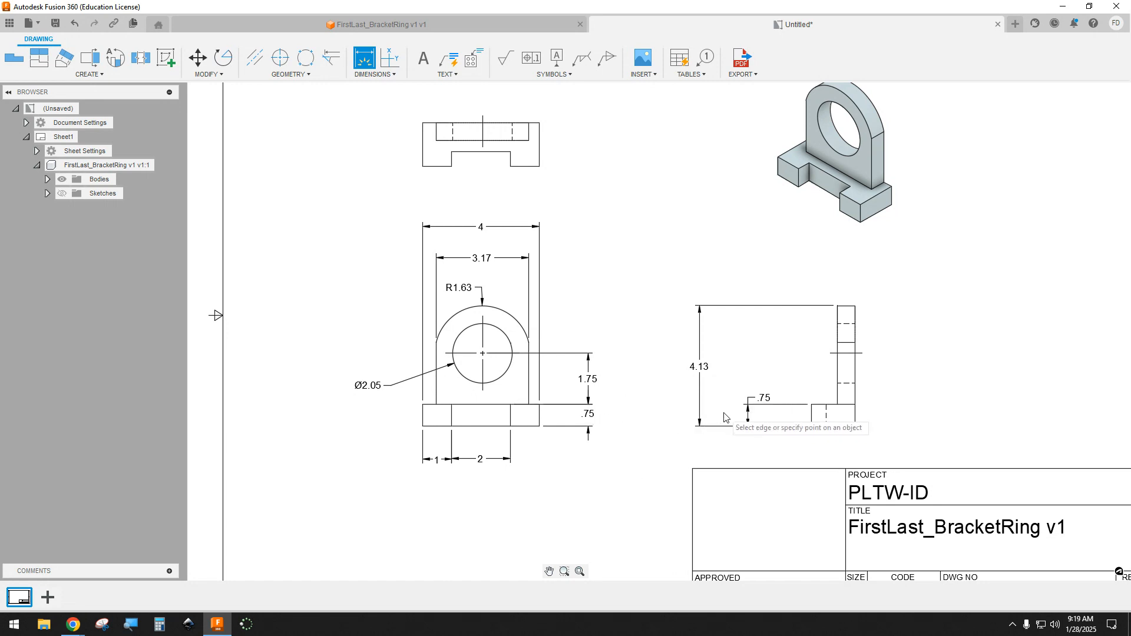
key(Escape)
click(764, 404)
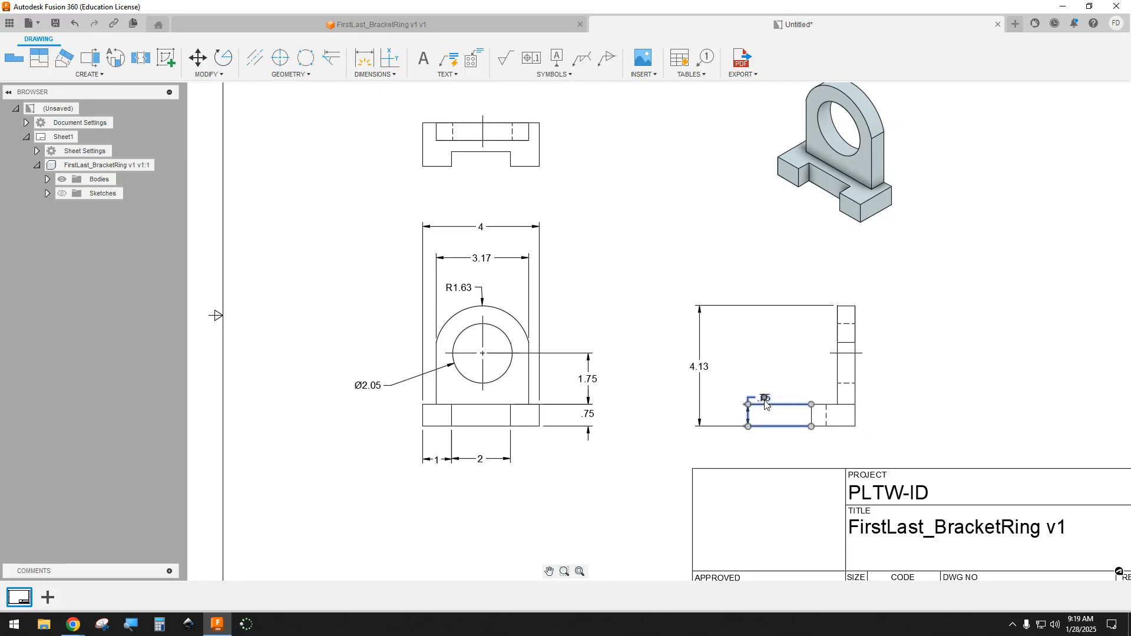
key(Delete)
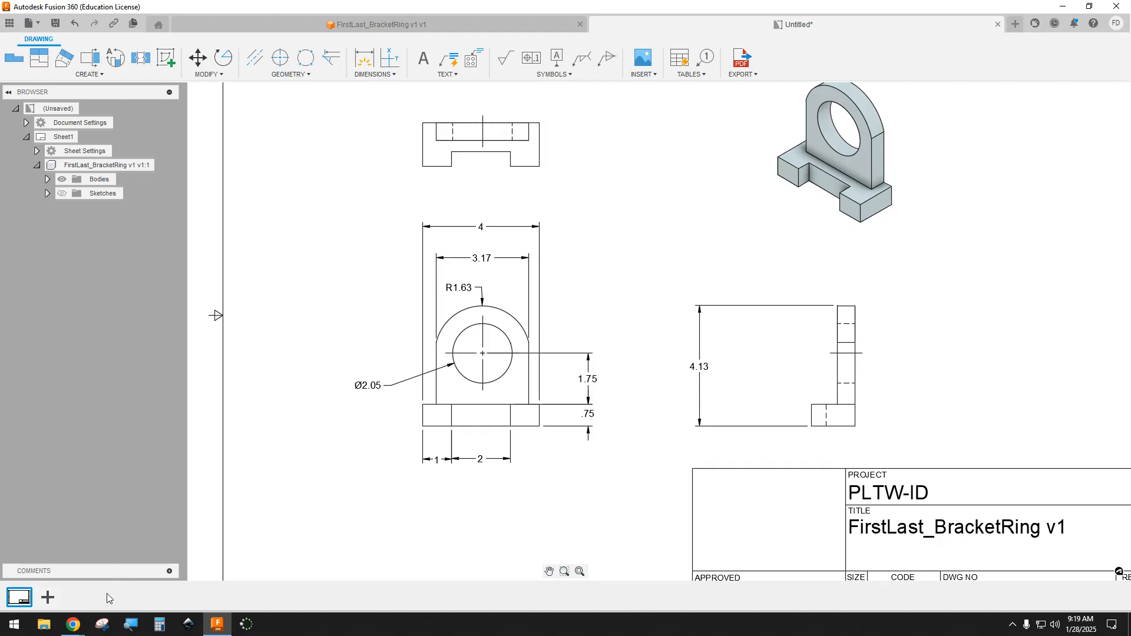
mouse_move(73, 625)
click(147, 594)
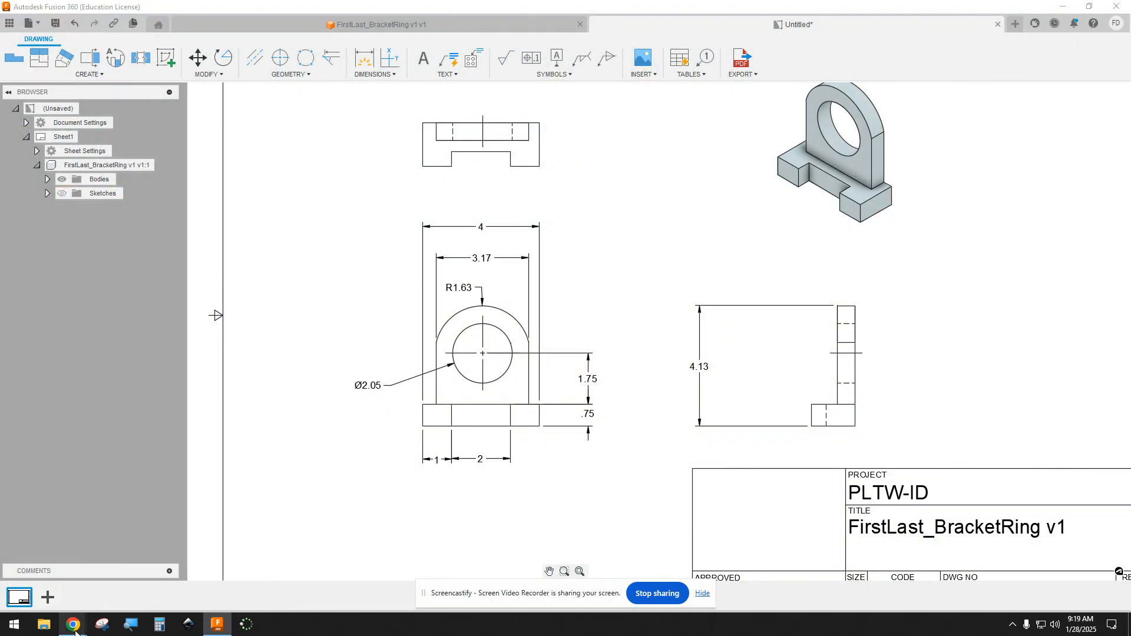
mouse_move(73, 624)
click(69, 583)
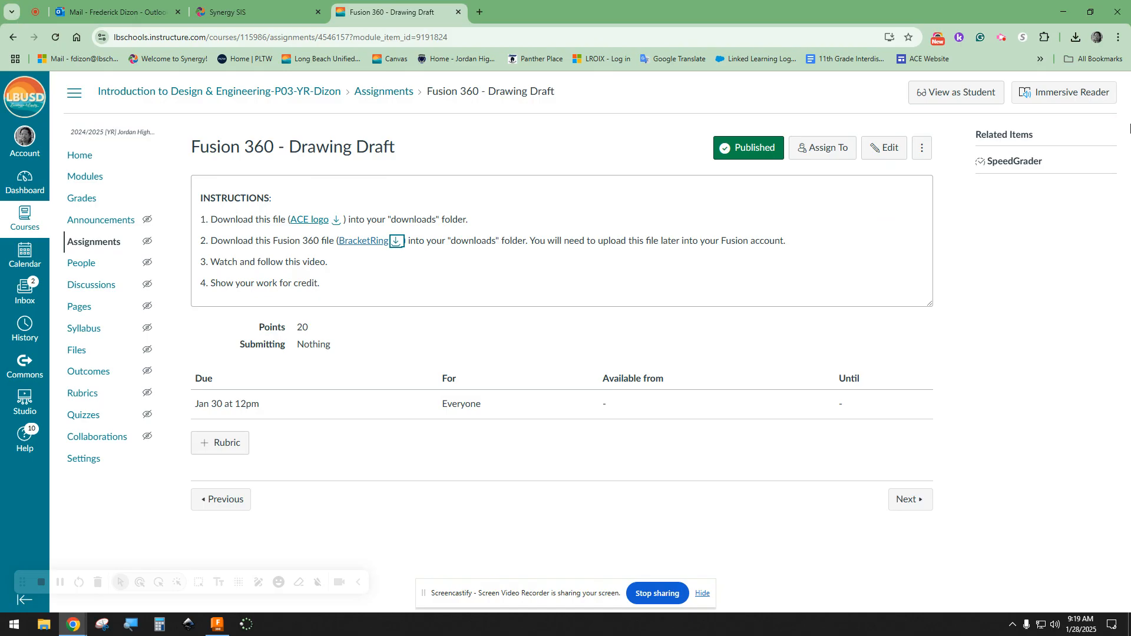
click(999, 38)
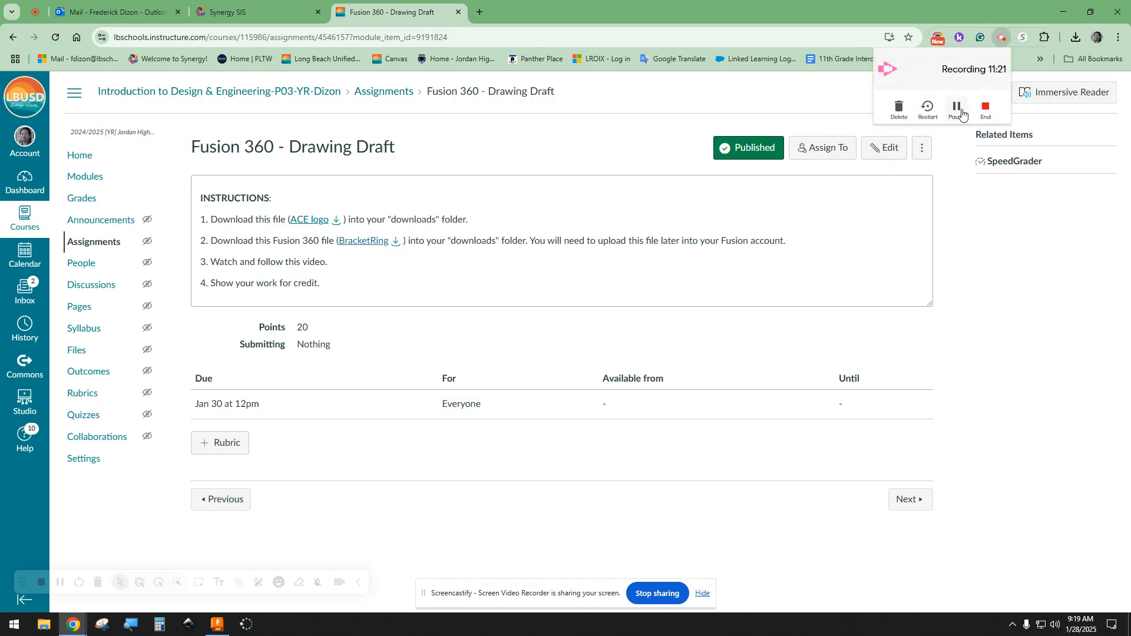
click(226, 628)
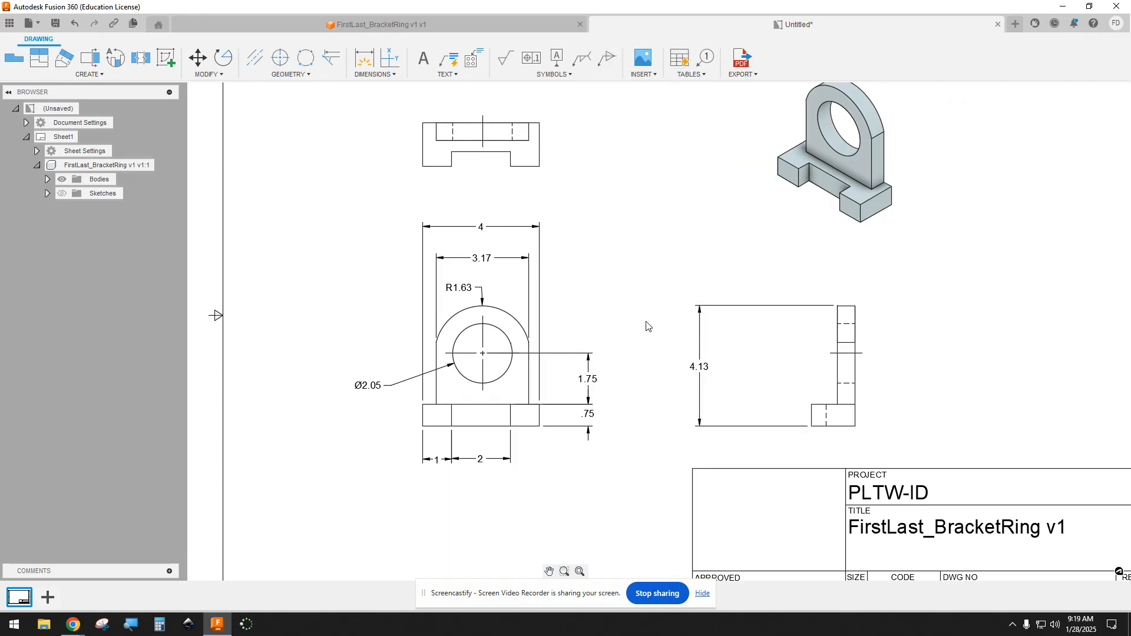
Step: Try to edit the drawing's title block and cancel the new title block setup
scroll(647, 325, down, 4)
scroll(647, 325, up, 1)
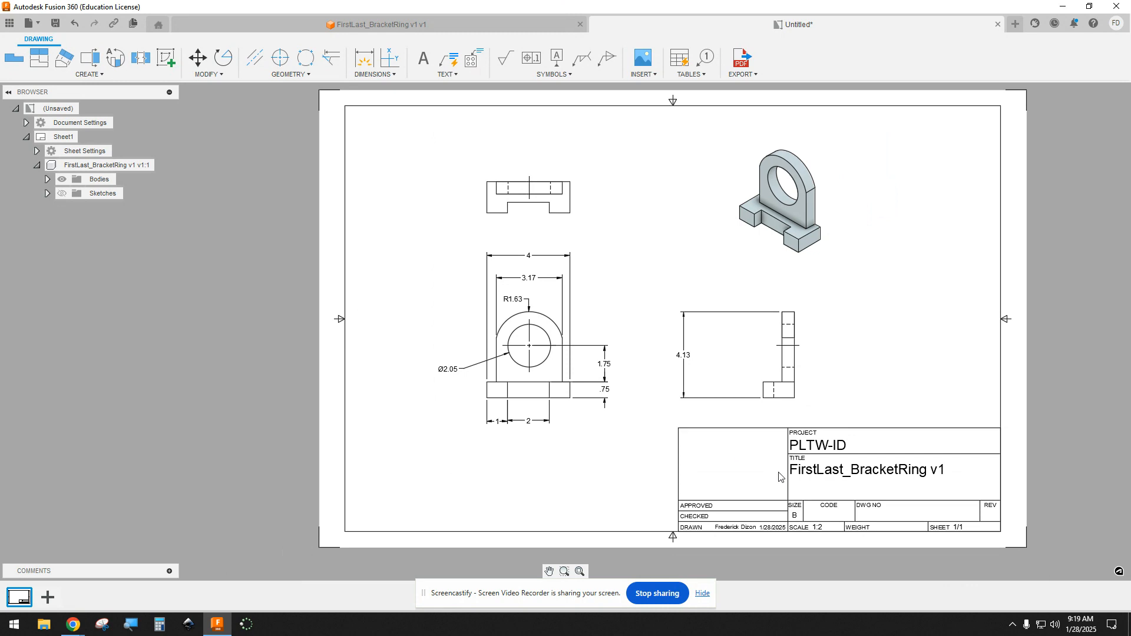
middle_drag(817, 434, 707, 403)
scroll(701, 441, down, 1)
scroll(702, 443, up, 2)
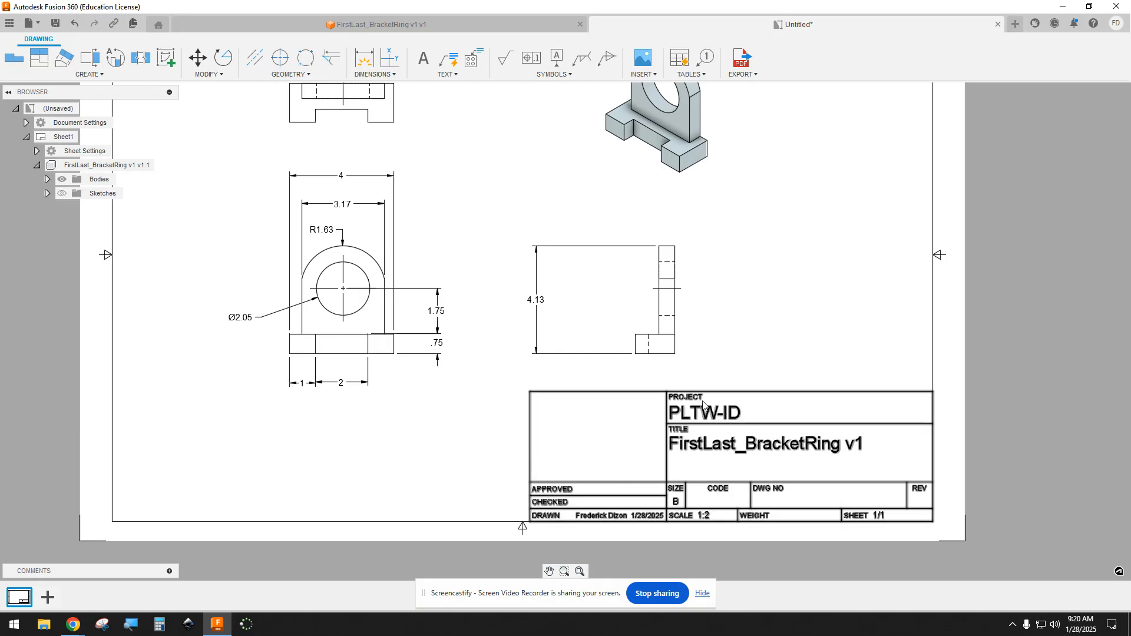
scroll(708, 439, up, 3)
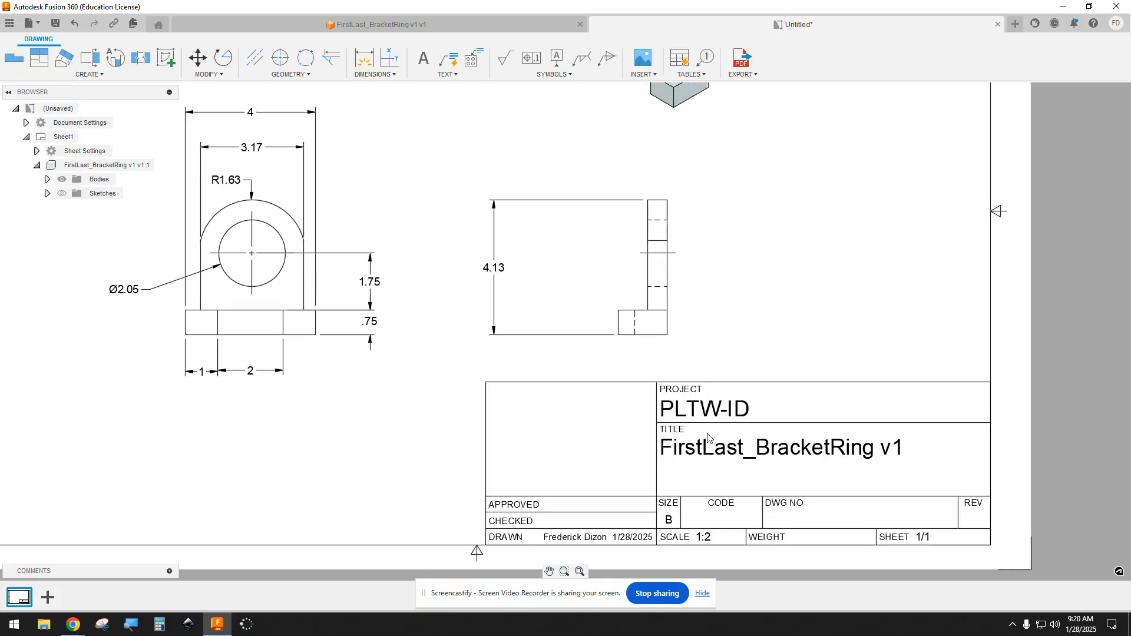
middle_drag(708, 439, 669, 399)
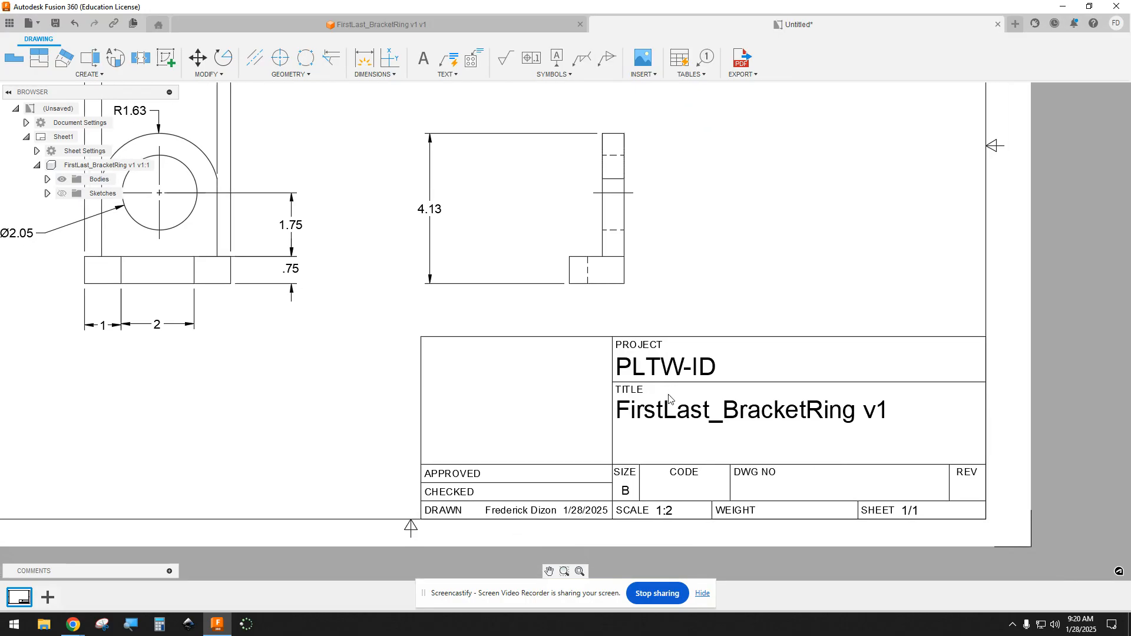
right_click(652, 370)
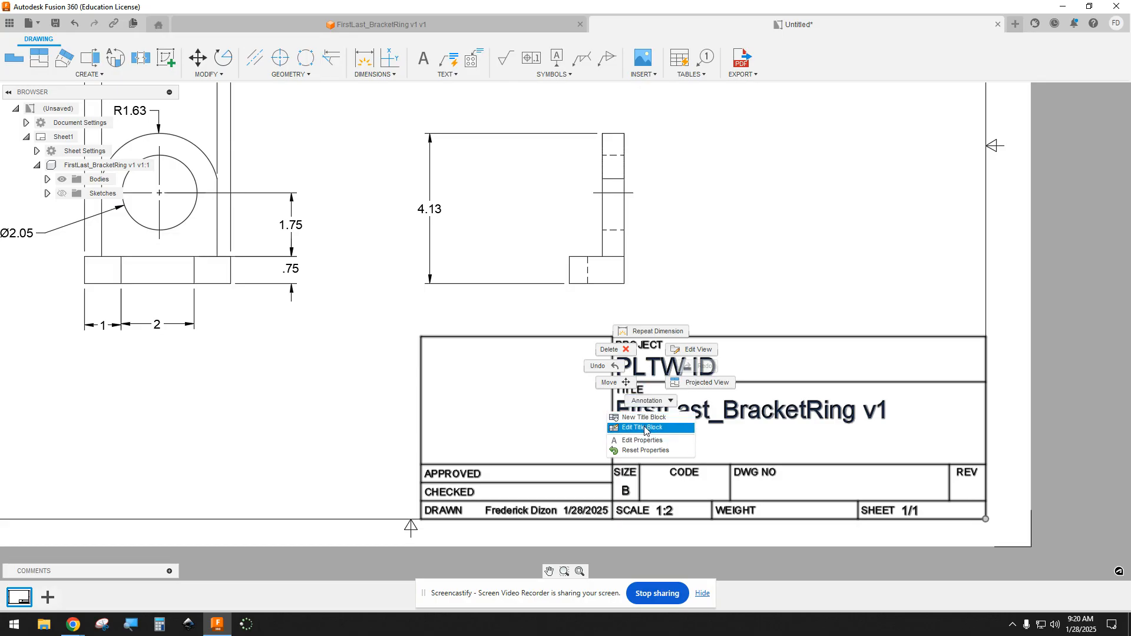
click(643, 428)
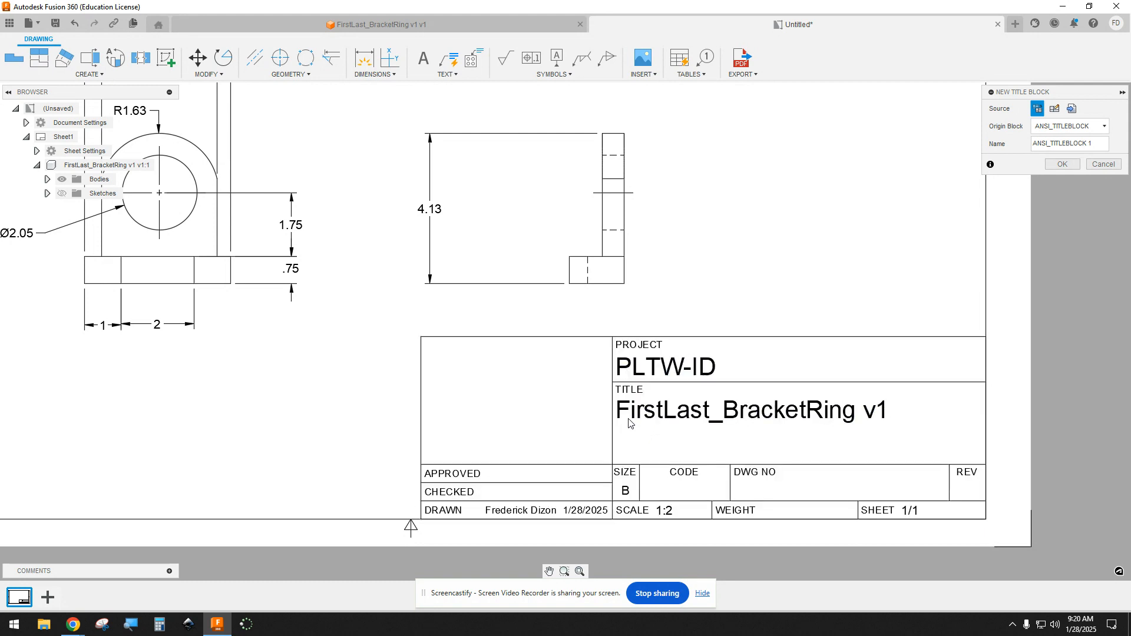
click(1104, 165)
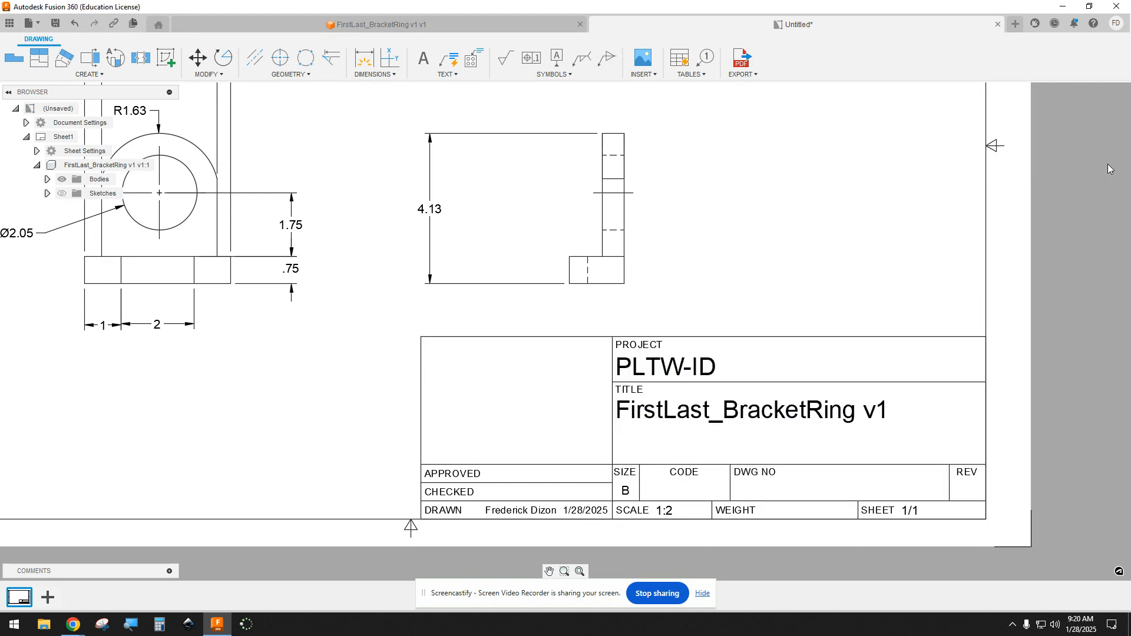
double_click(665, 369)
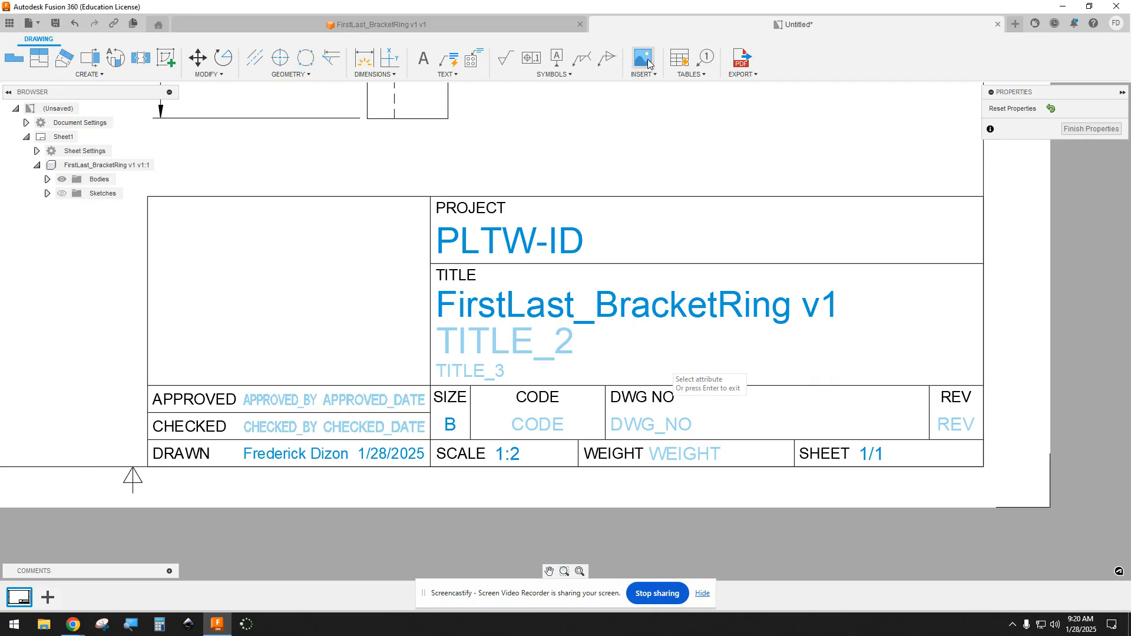
key(Return)
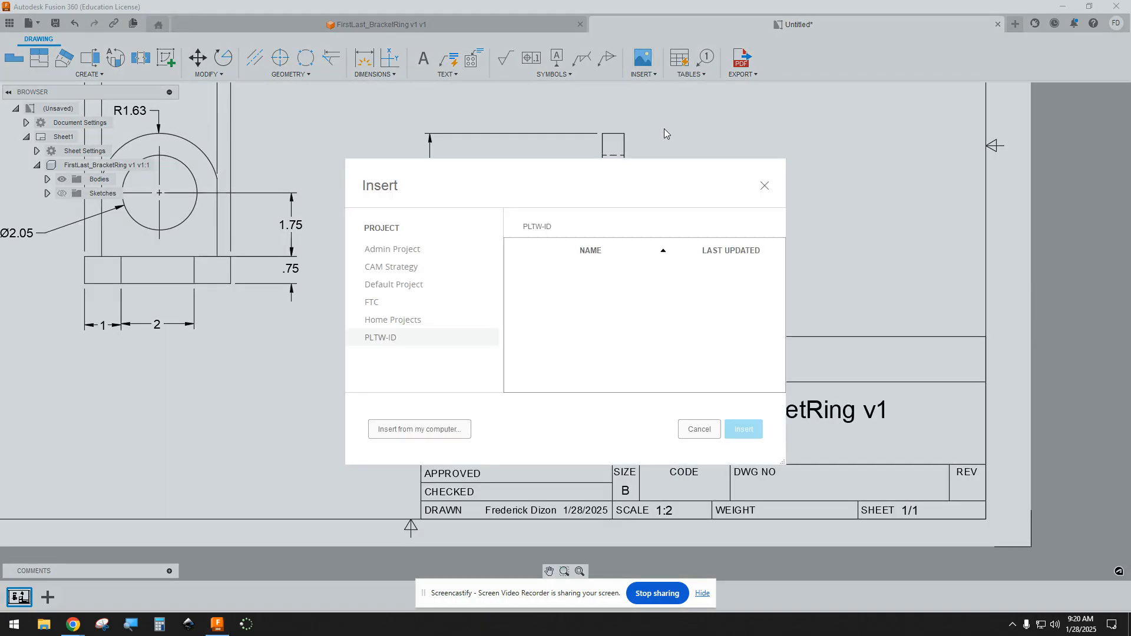
click(709, 429)
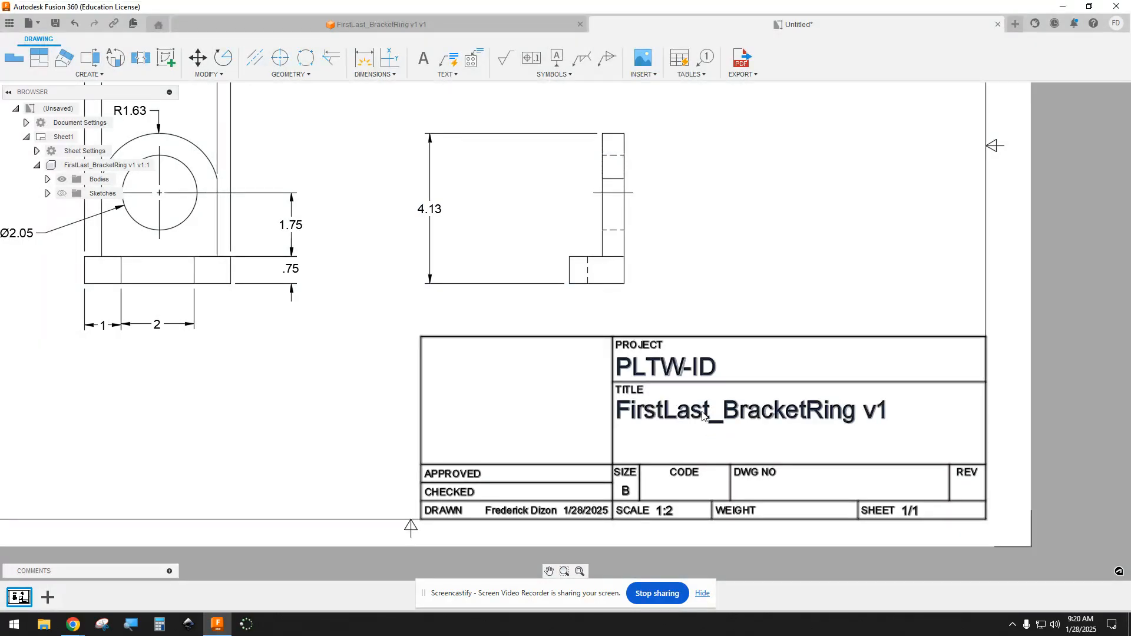
scroll(698, 395, down, 2)
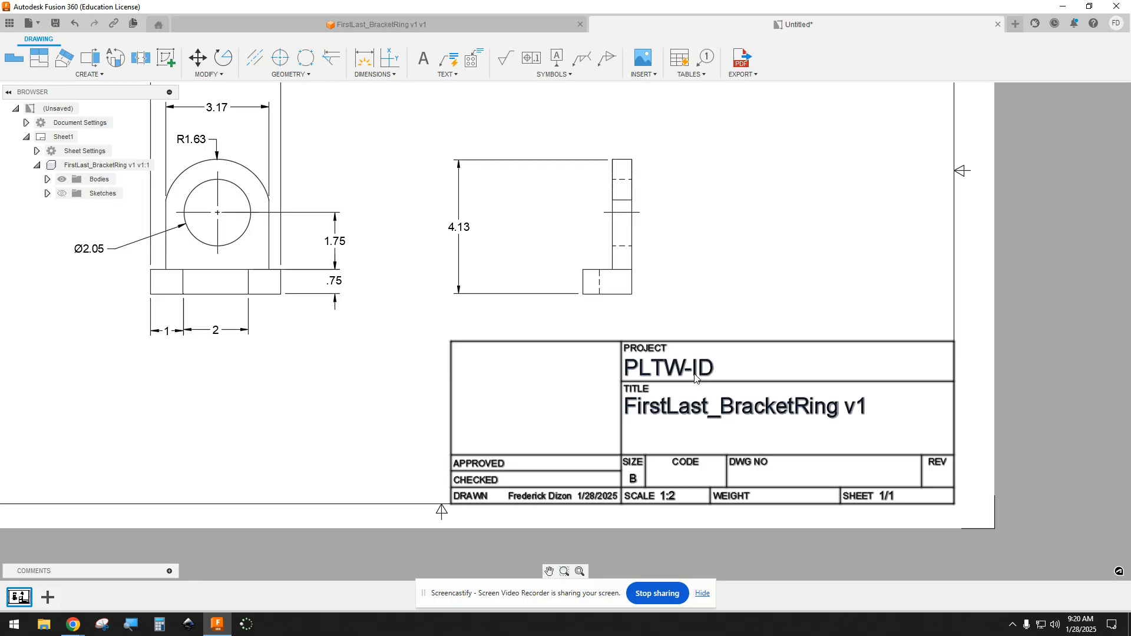
right_click(683, 369)
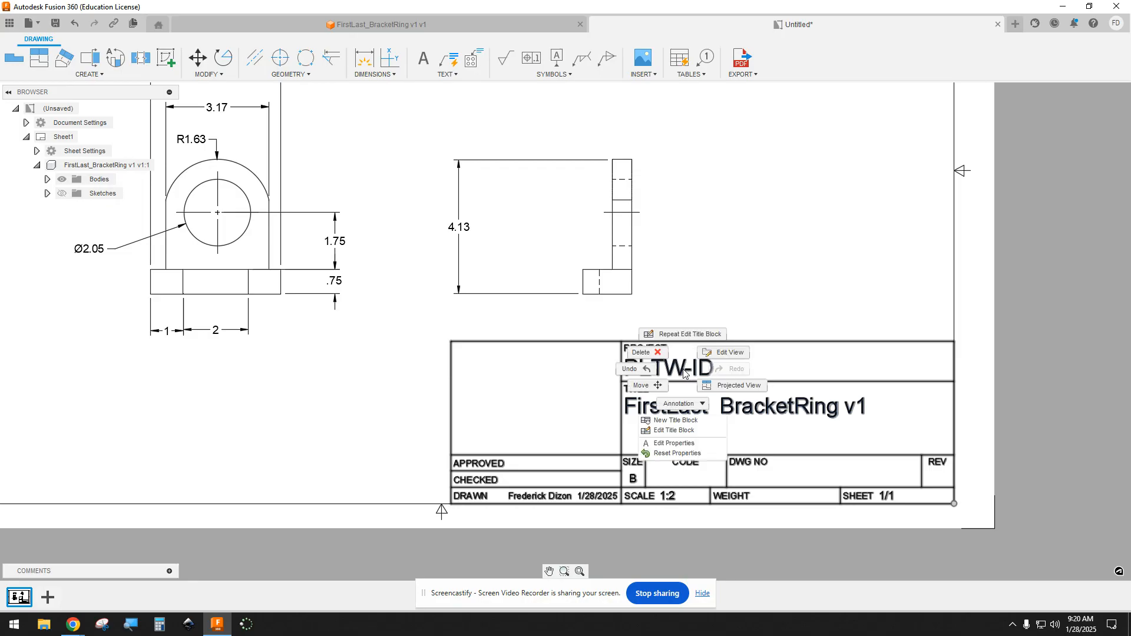
click(673, 430)
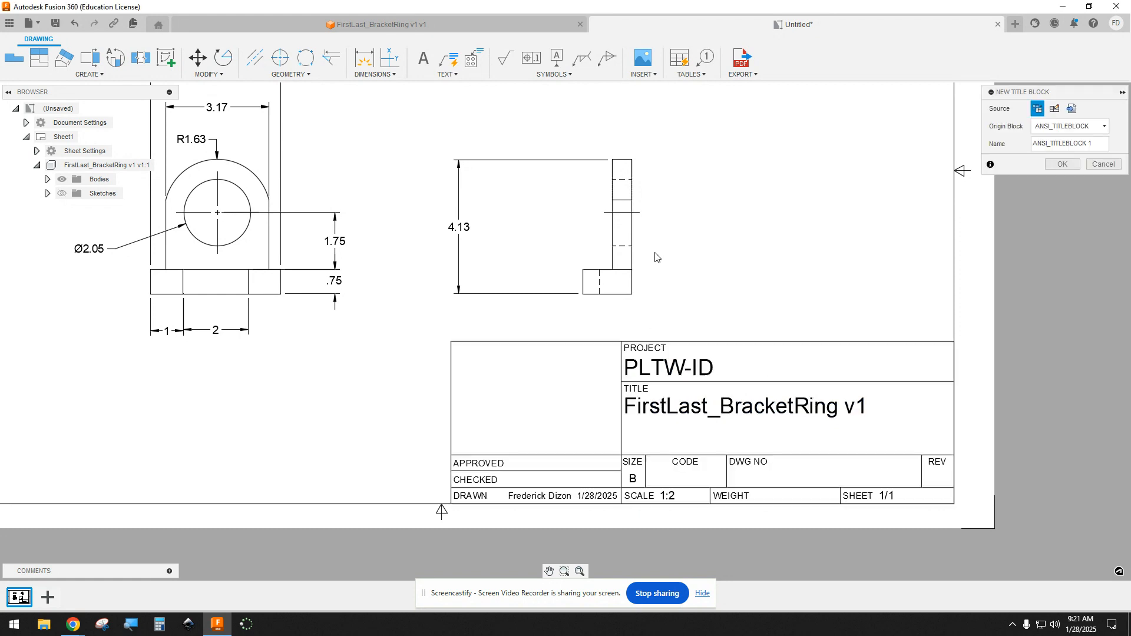
Step: Insert the ACE Academy logo image from the computer's Downloads folder at scale 1.00, placed over the title block's empty cell
click(642, 57)
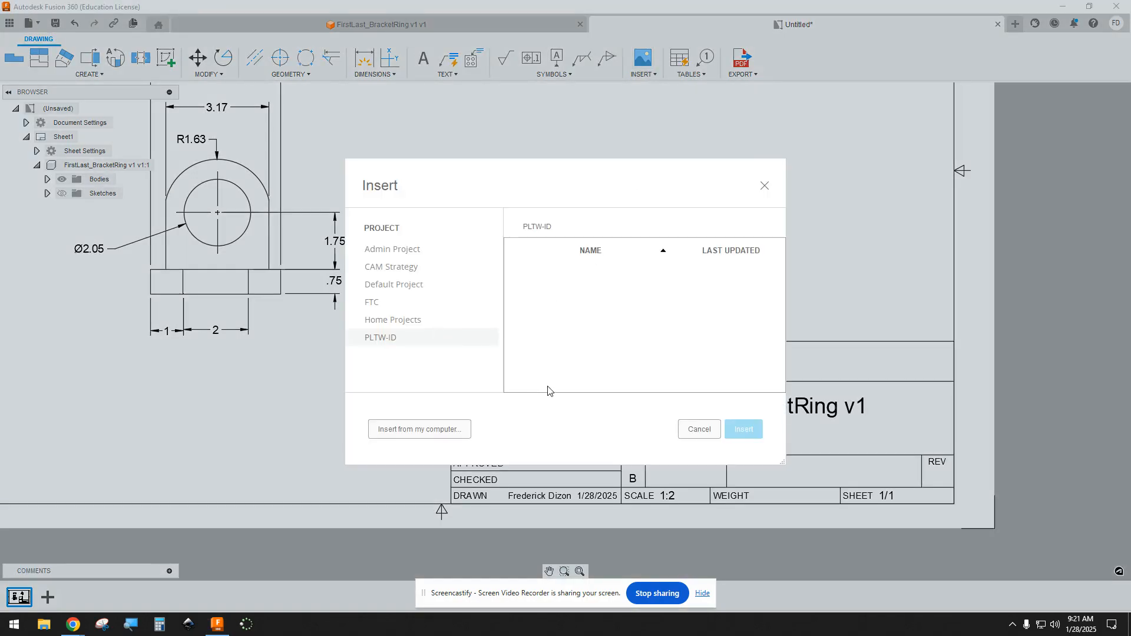
drag(698, 175, 508, 124)
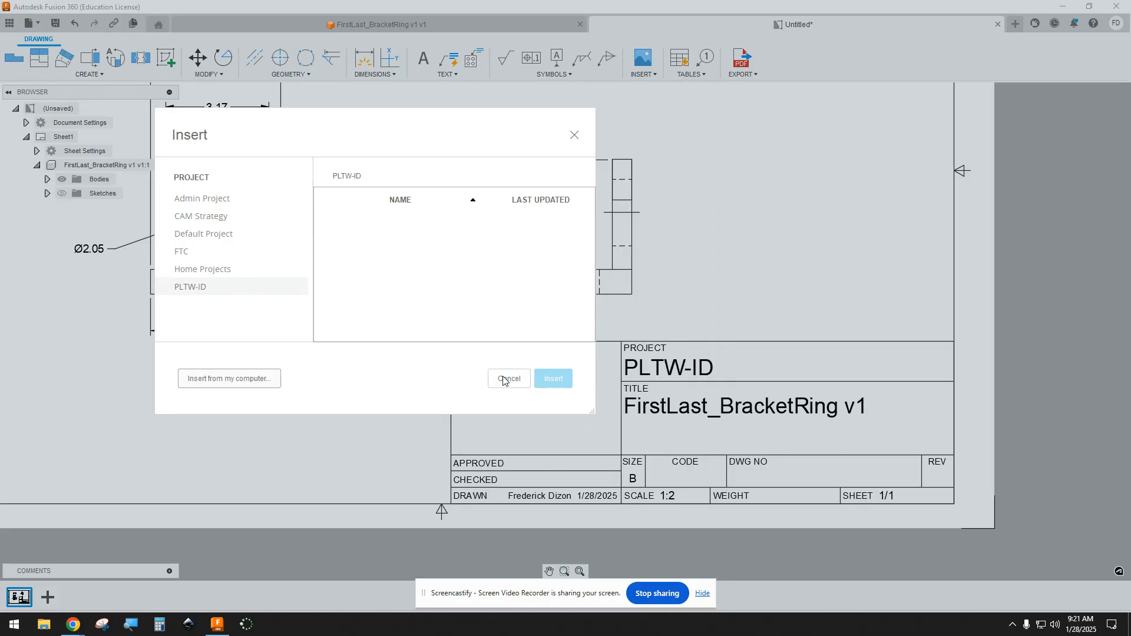
click(254, 379)
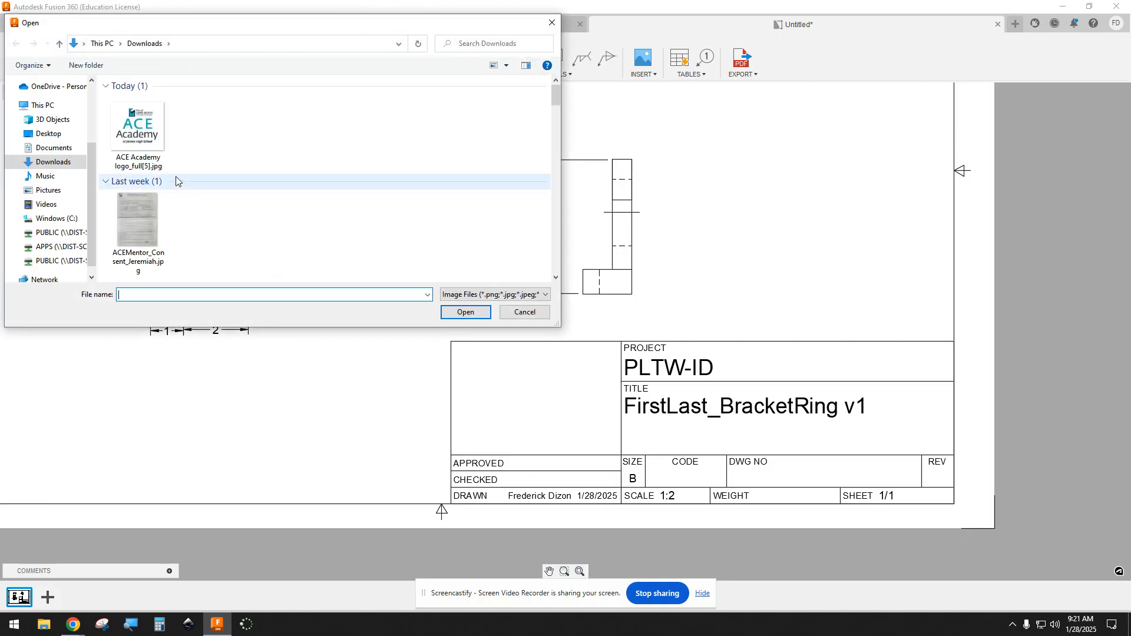
click(146, 131)
click(482, 317)
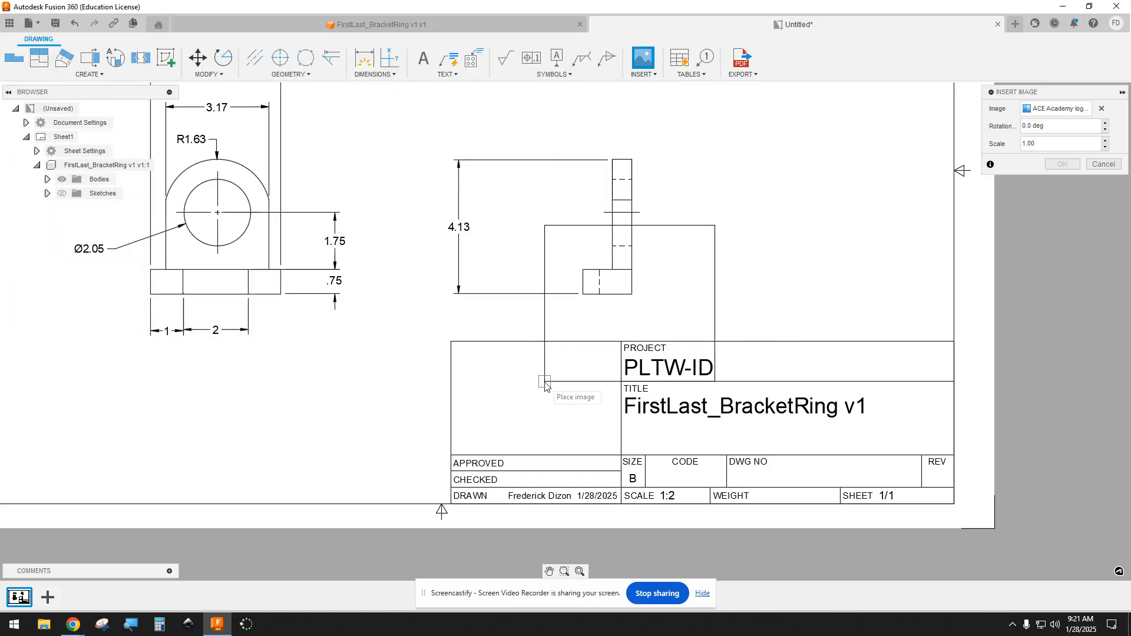
click(460, 450)
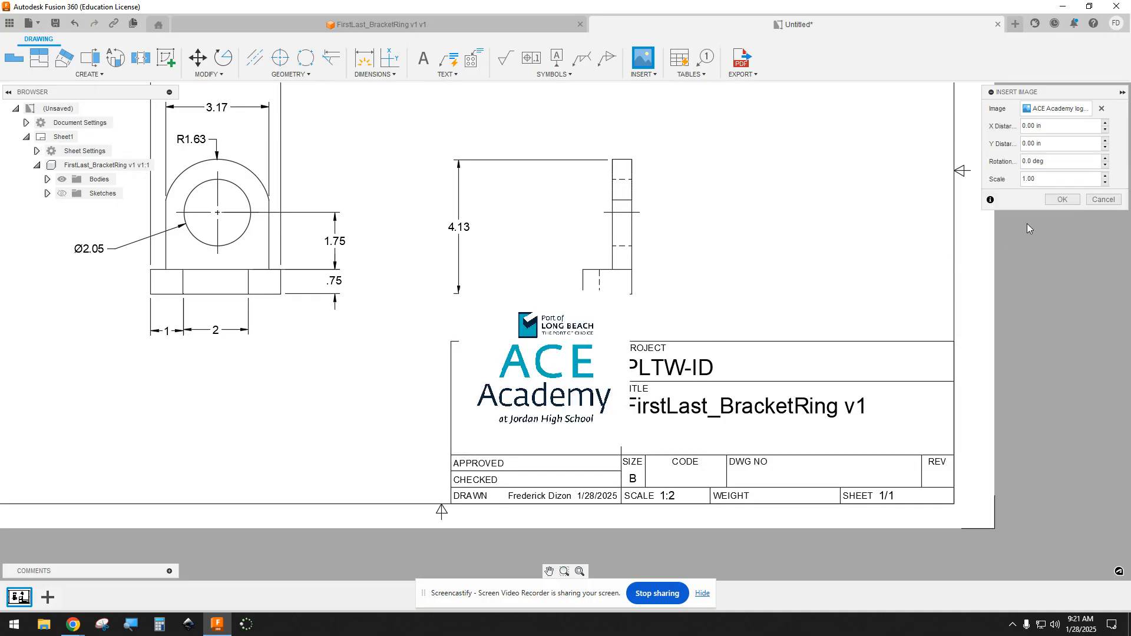
click(1060, 199)
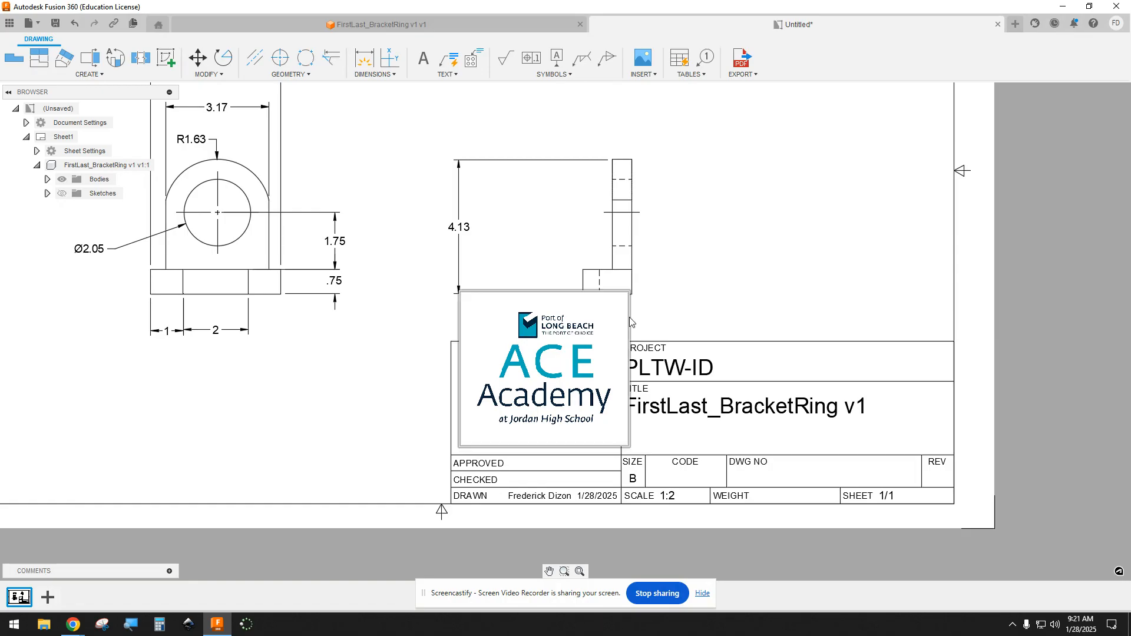
Step: Shrink the logo image to fit inside the title block's empty cell and move it to the cell's center
click(629, 322)
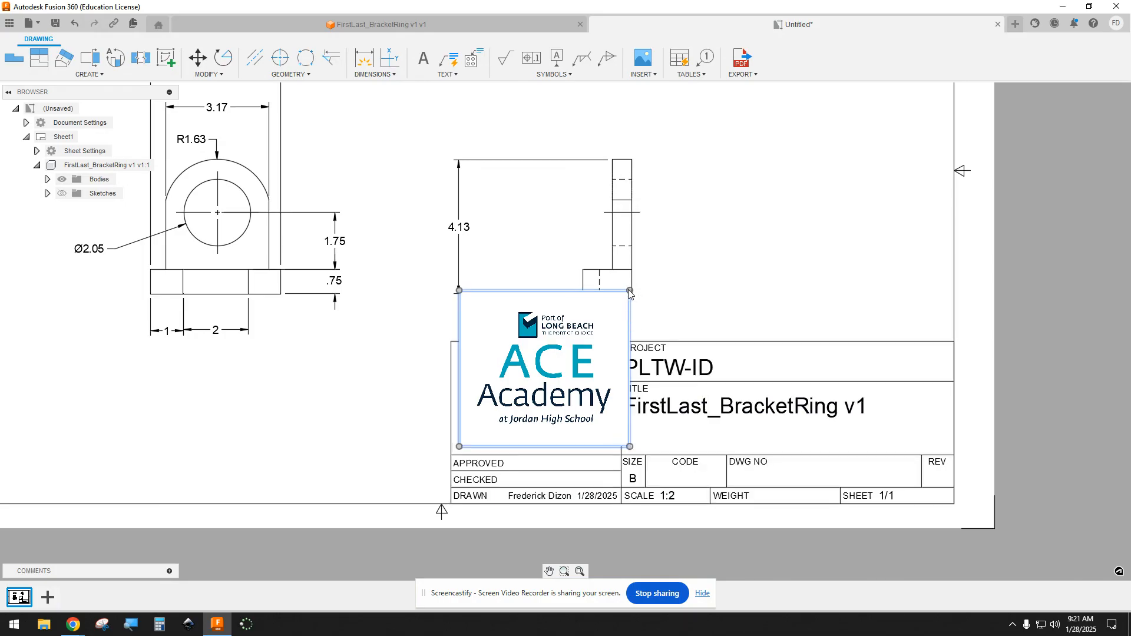
click(629, 290)
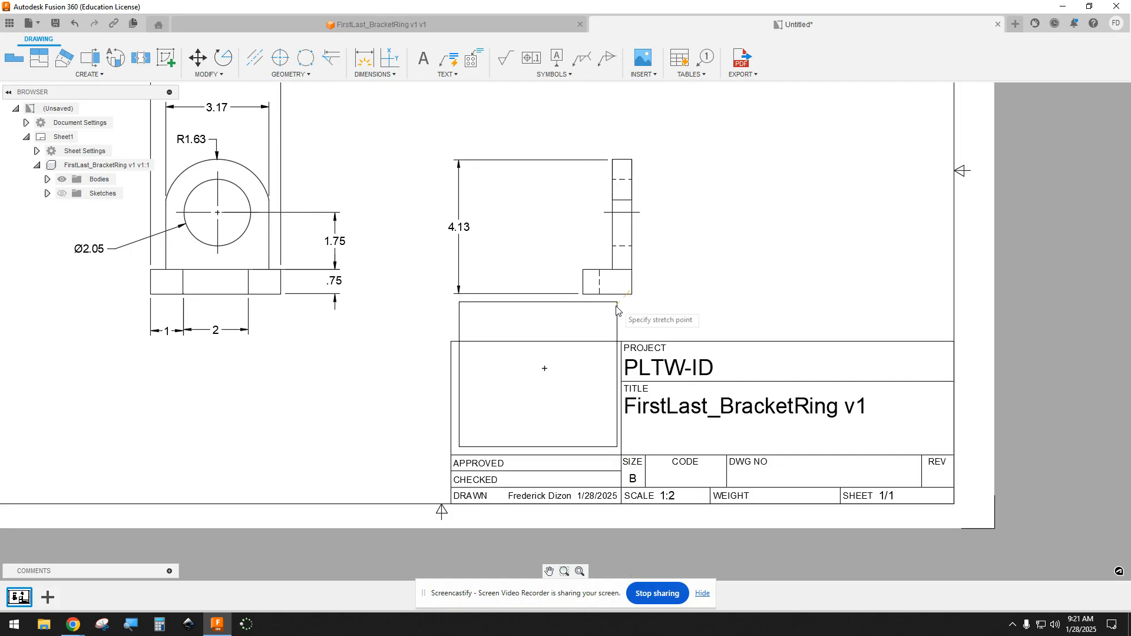
click(561, 361)
click(523, 397)
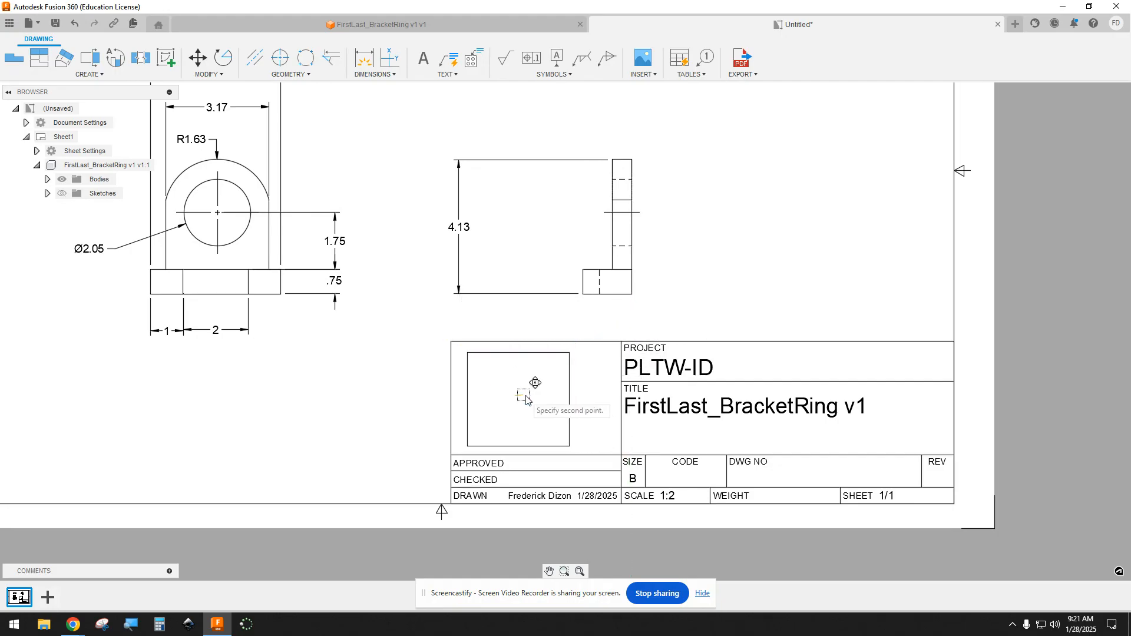
click(536, 396)
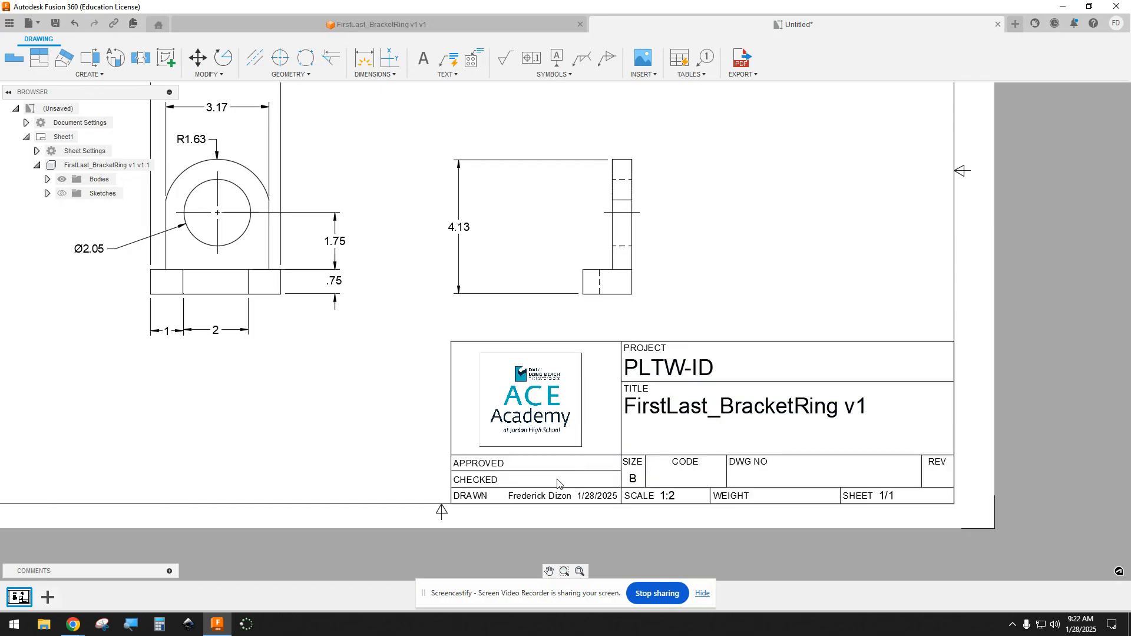
Step: Open the title block's attributes for editing and replace the project name with "TITLE OF PROJECT"
double_click(669, 377)
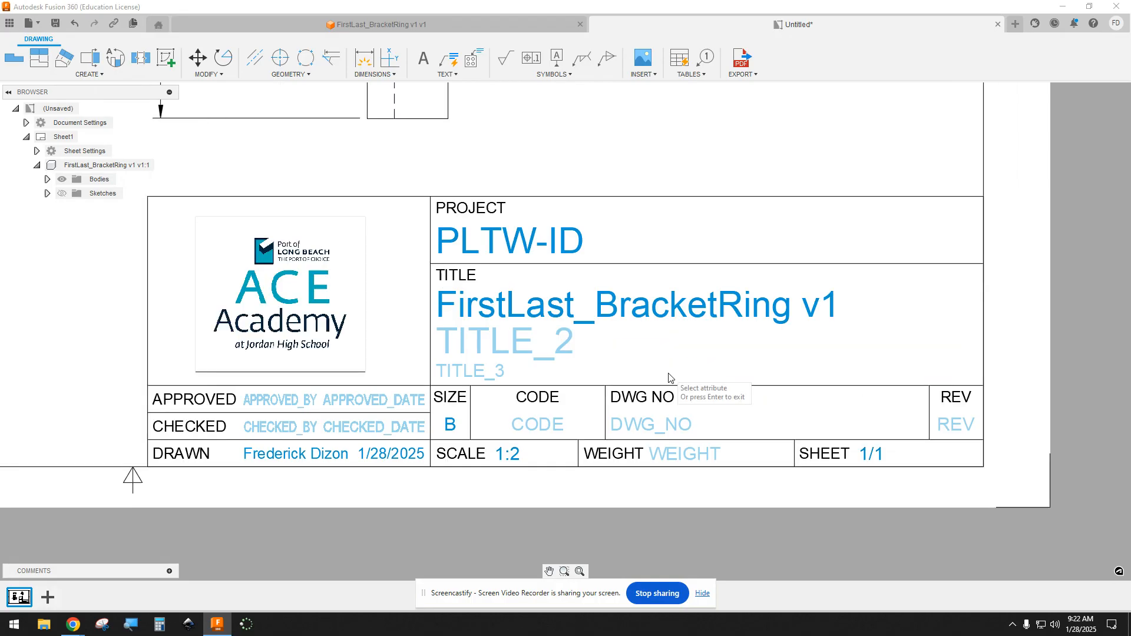
click(514, 246)
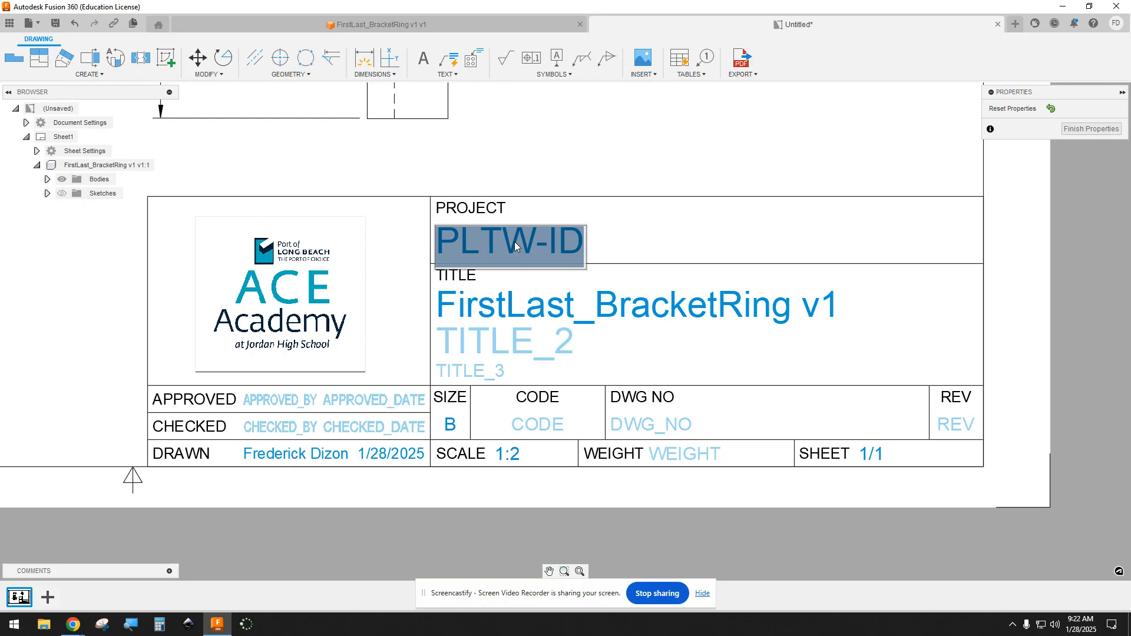
double_click(514, 242)
double_click(540, 244)
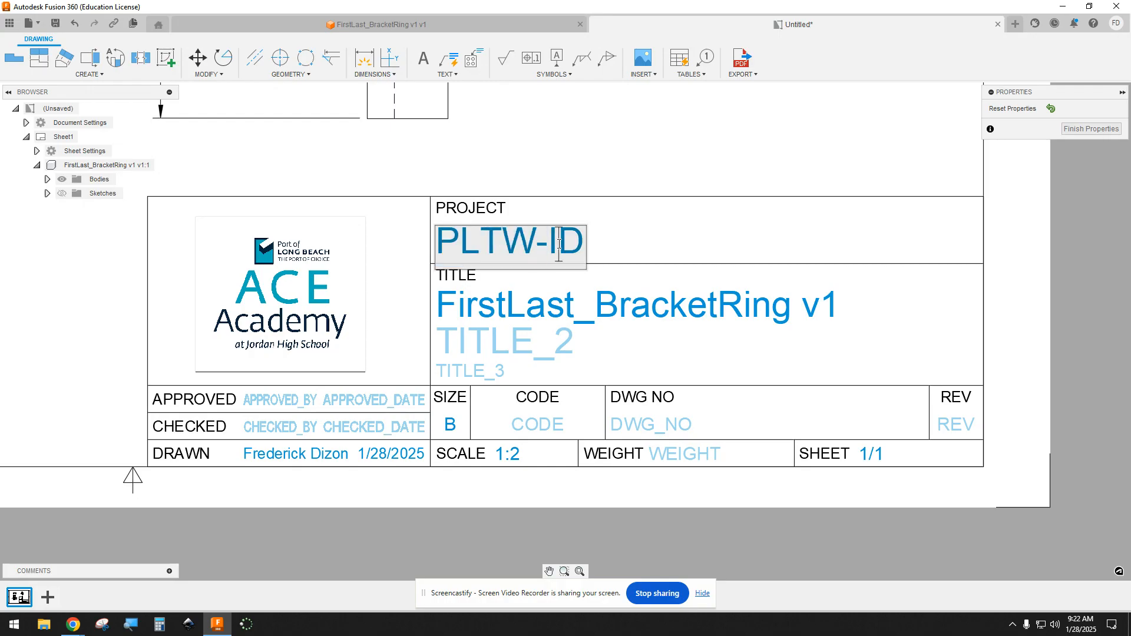
double_click(559, 243)
key(BackSpace)
key(BackSpace)
key(BackSpace)
key(BackSpace)
key(BackSpace)
key(BackSpace)
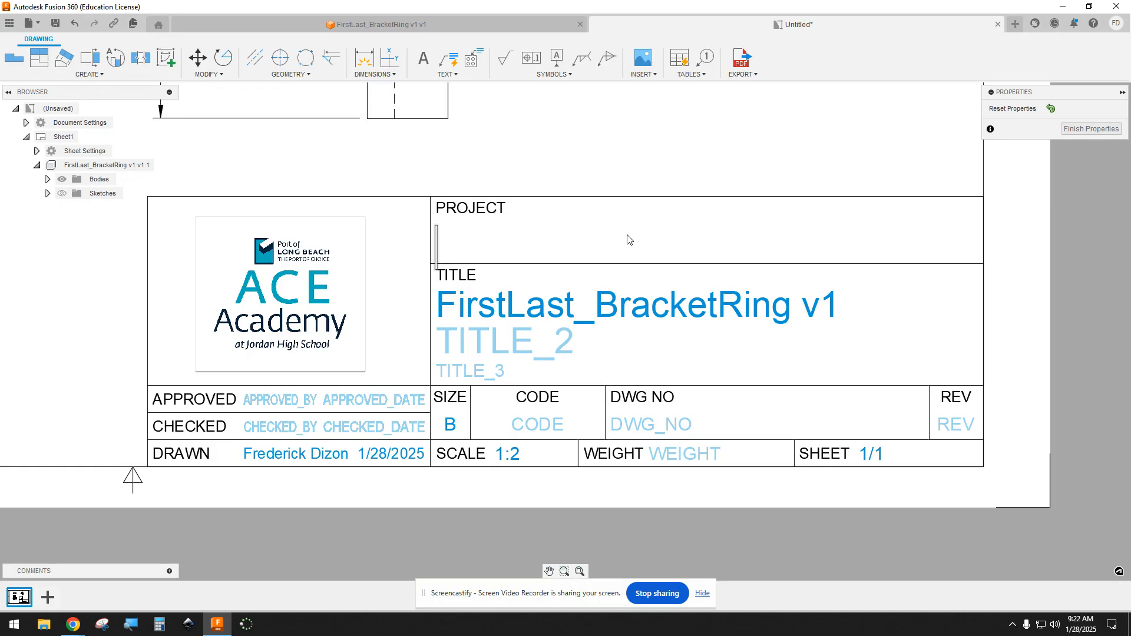
text(T)
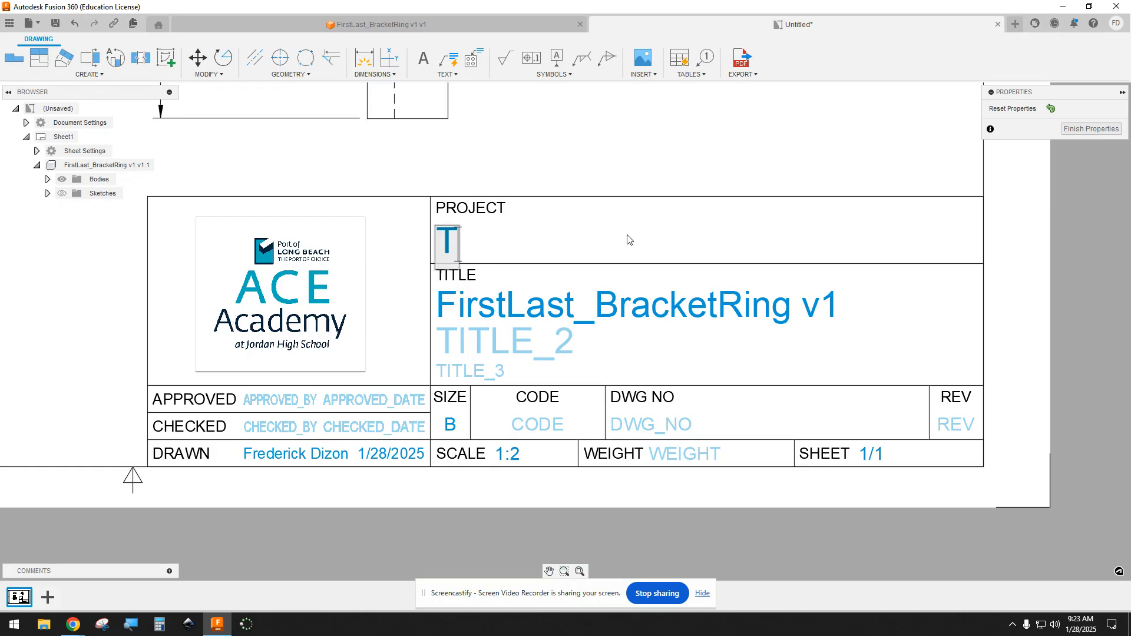
text(ITLE OF )
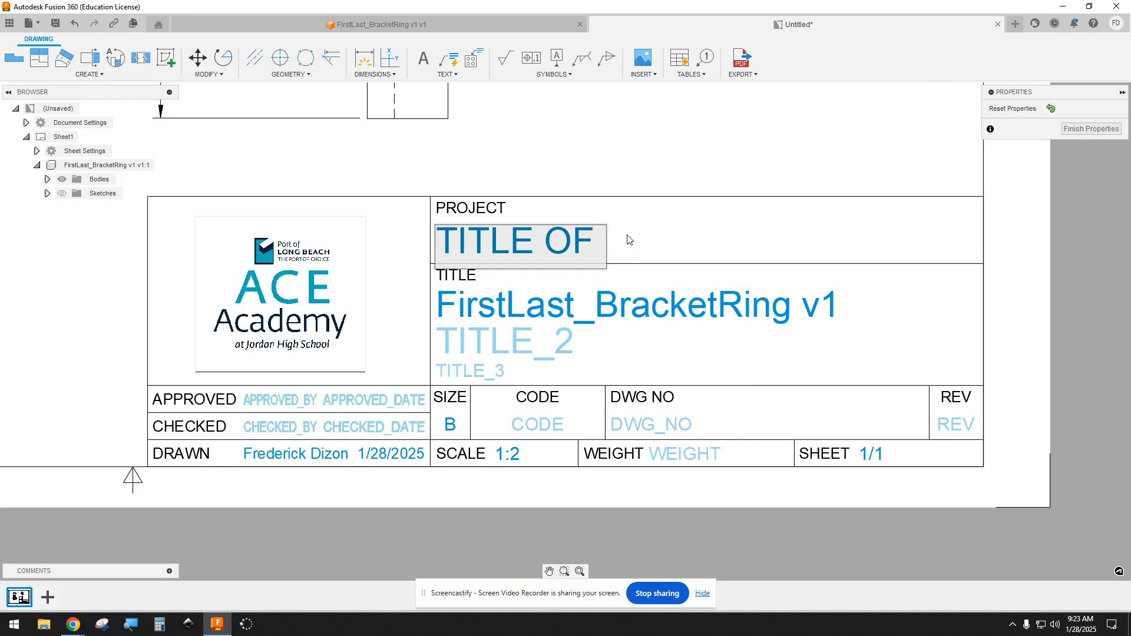
text(PROJECT)
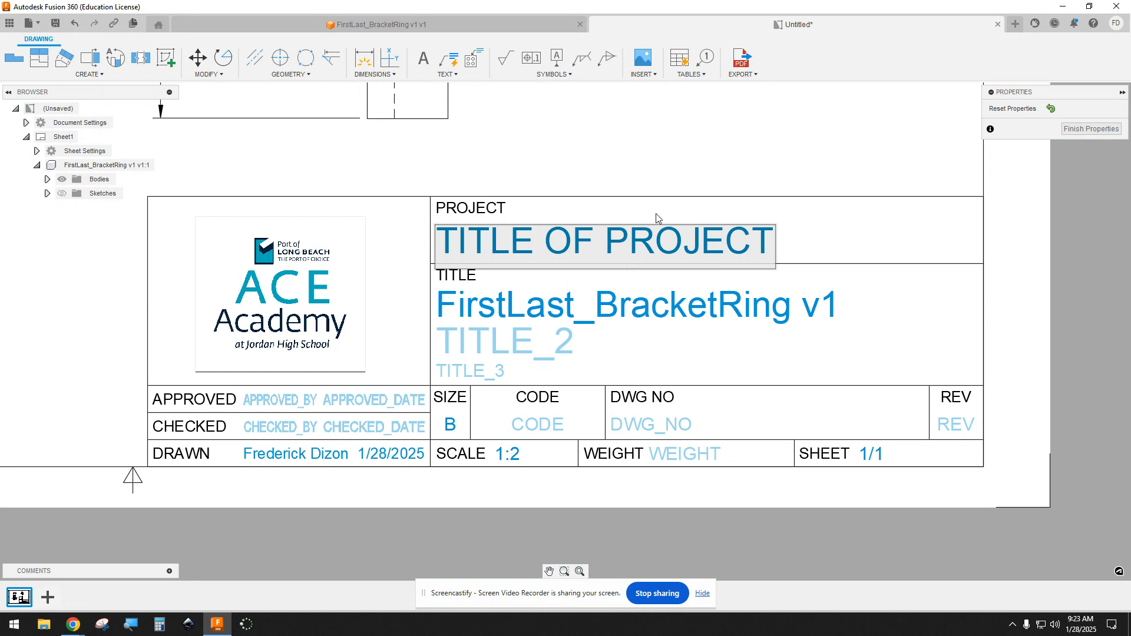
Step: Replace the main title in the title block with "BRACKET RING"
click(496, 315)
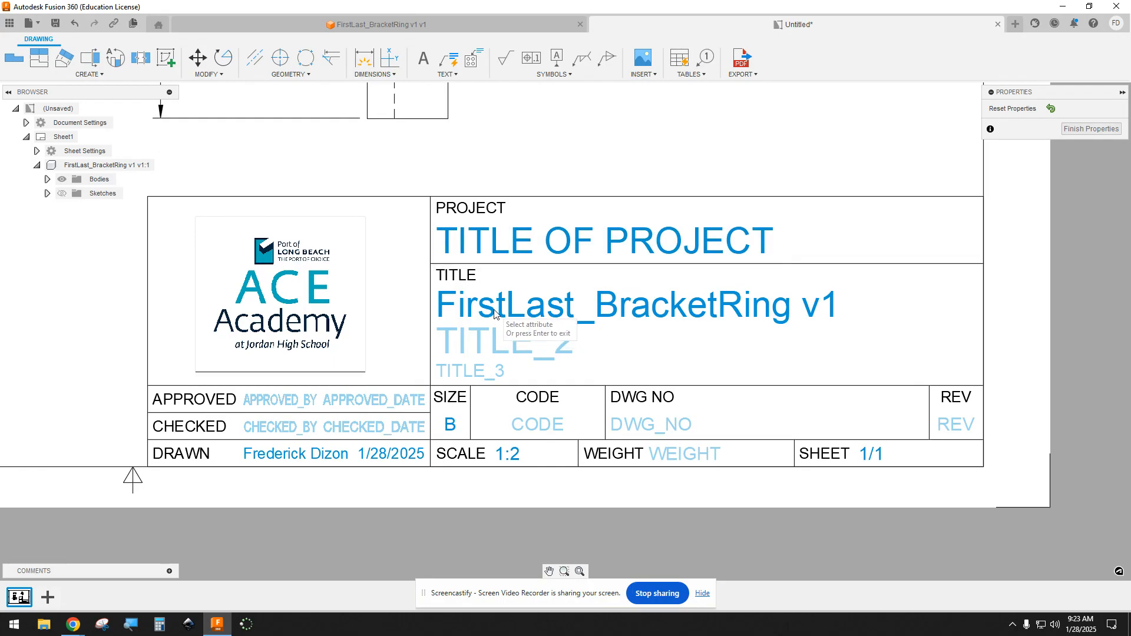
click(493, 309)
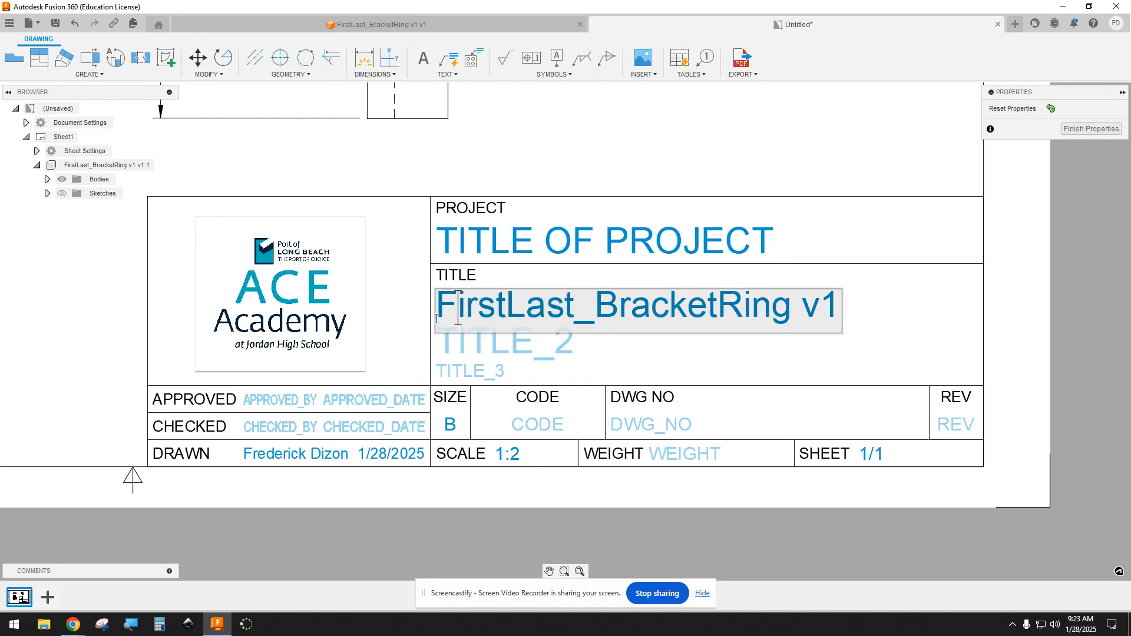
drag(437, 306, 851, 320)
key(BackSpace)
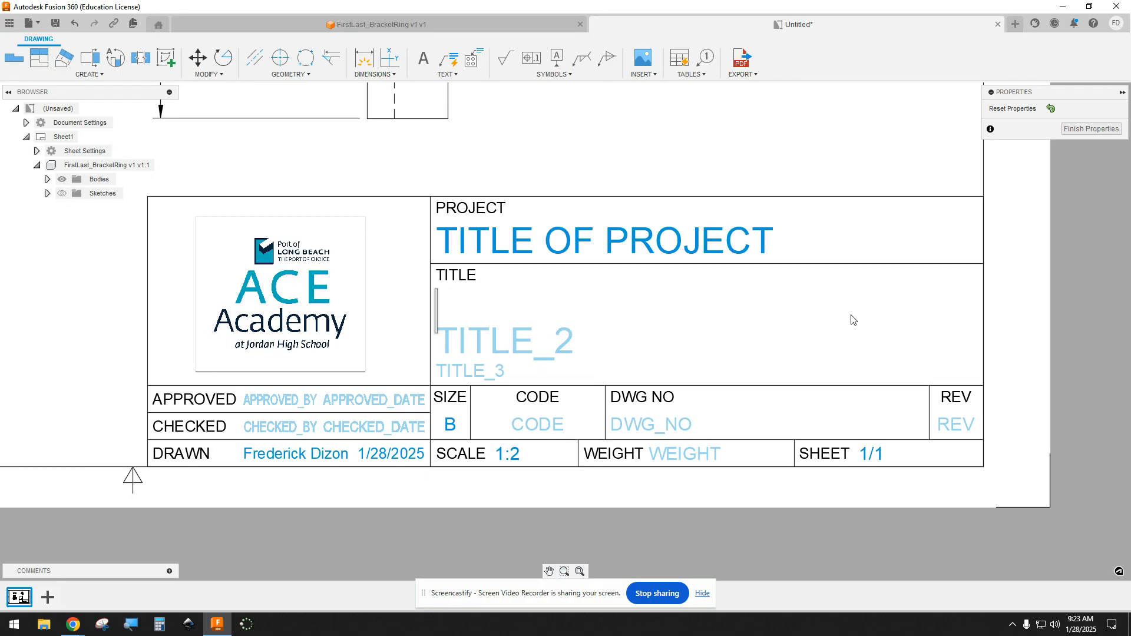
text(BRACK)
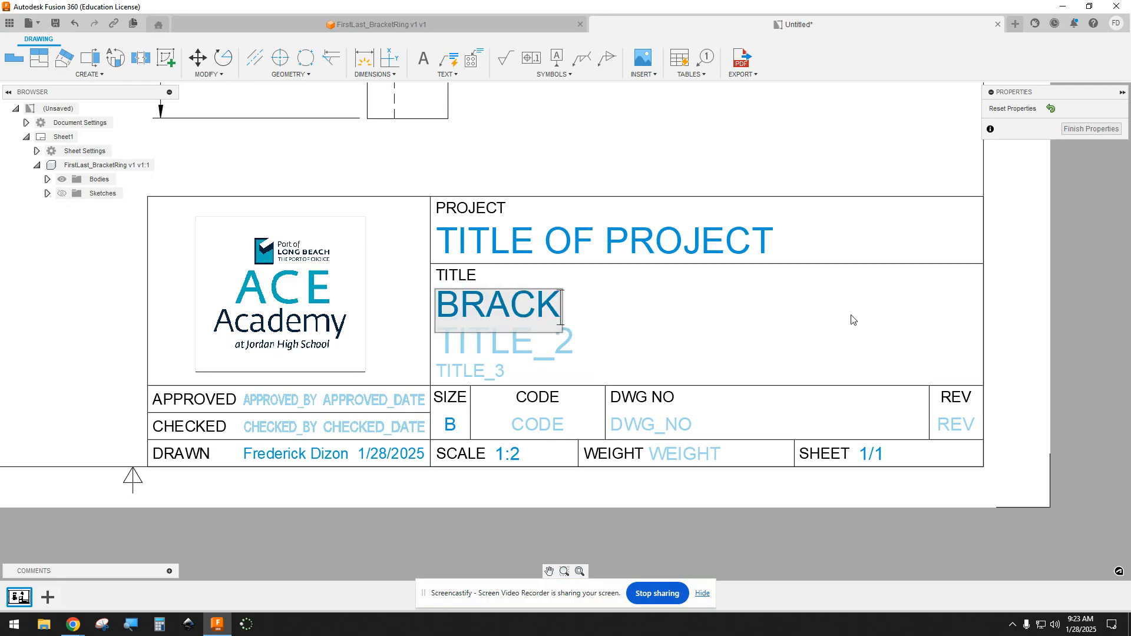
text(ET RING)
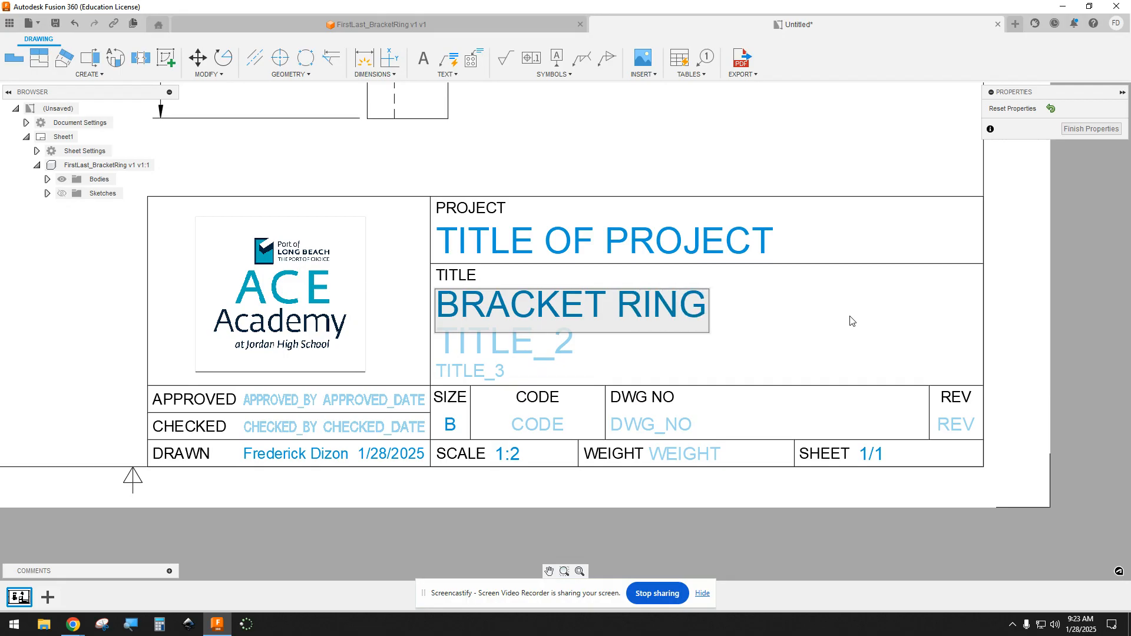
click(711, 331)
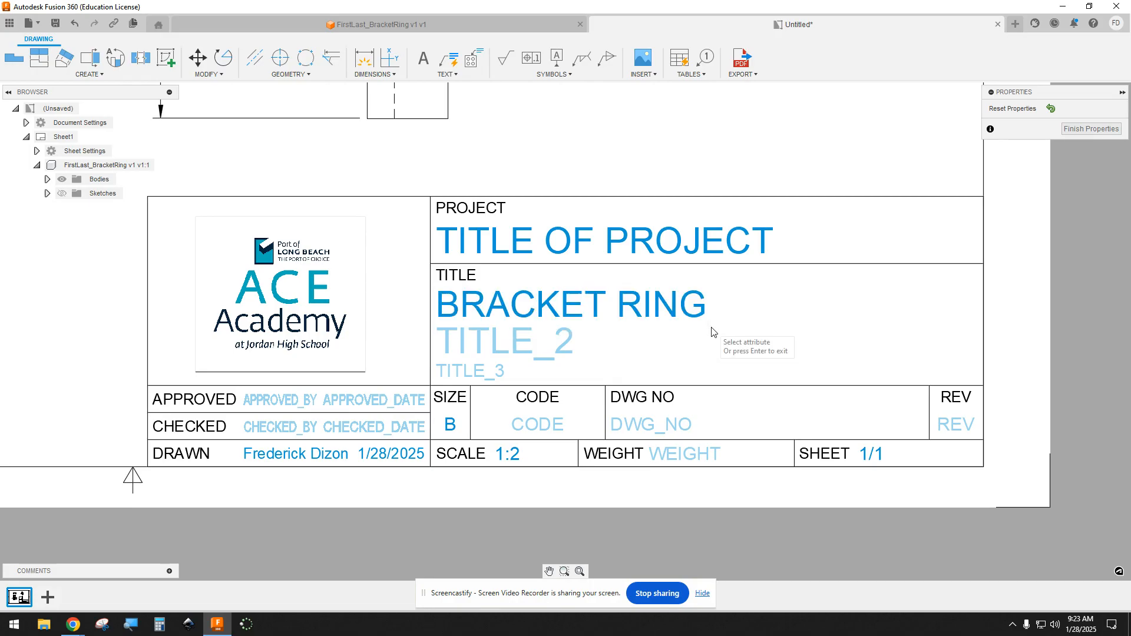
Step: Fill in the title block's approval row with the placeholder name "FIRST LAST" and the date 1/28/2025
click(281, 406)
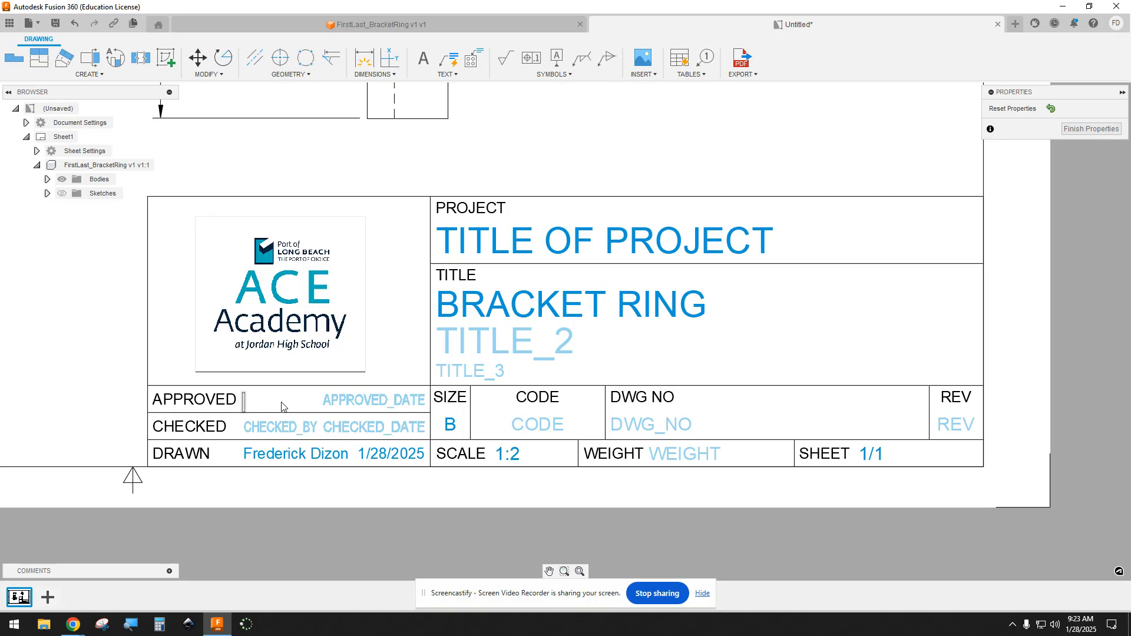
text(FIRST LAST)
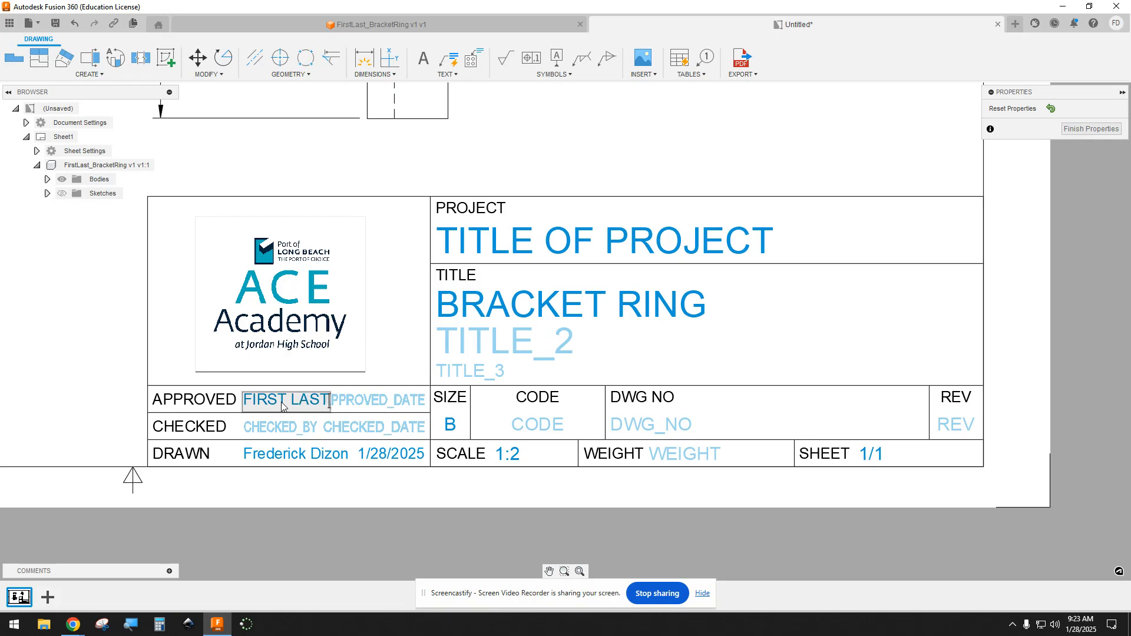
click(356, 407)
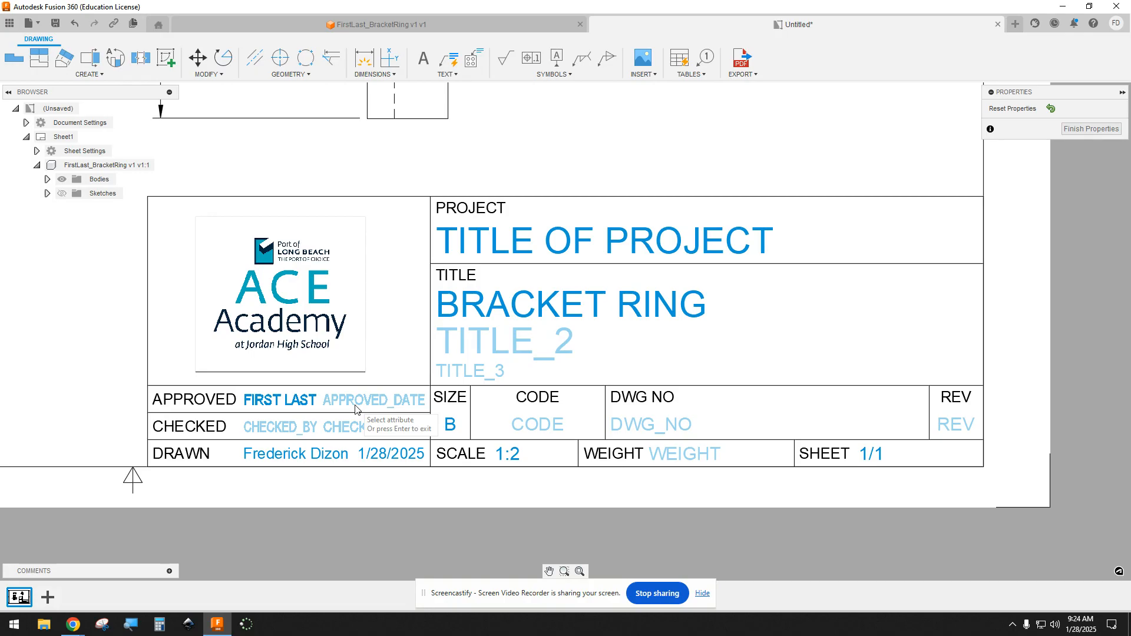
click(355, 407)
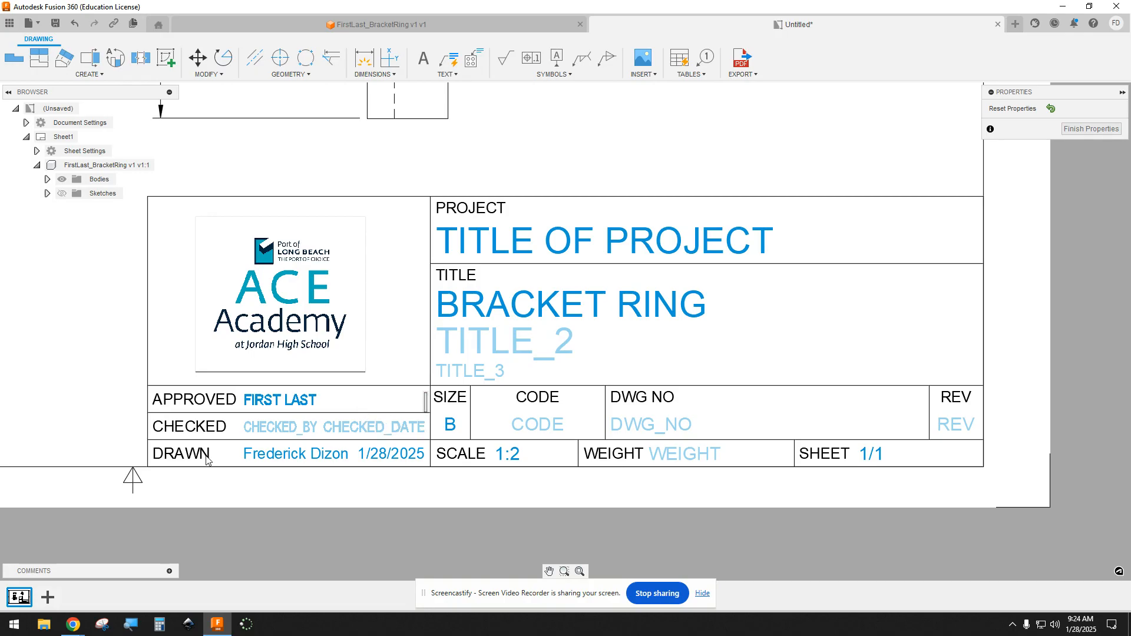
text(1/28/2025)
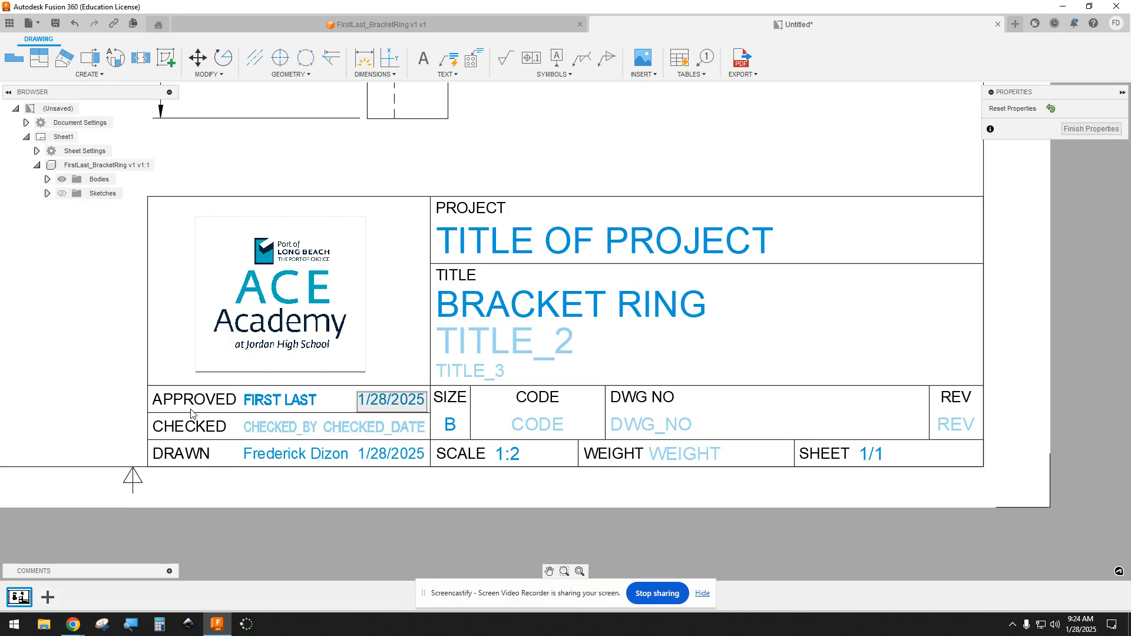
key(Return)
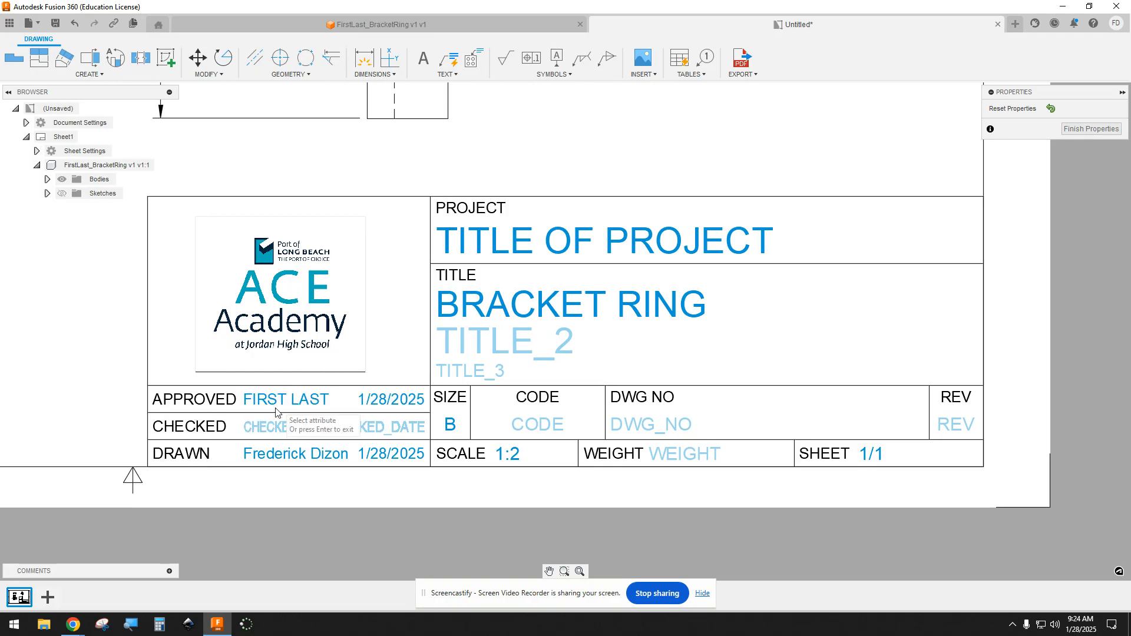
Step: Fill in the title block's checked row with the placeholder name "FIRST LAST" and the date 1/28/2025
click(268, 428)
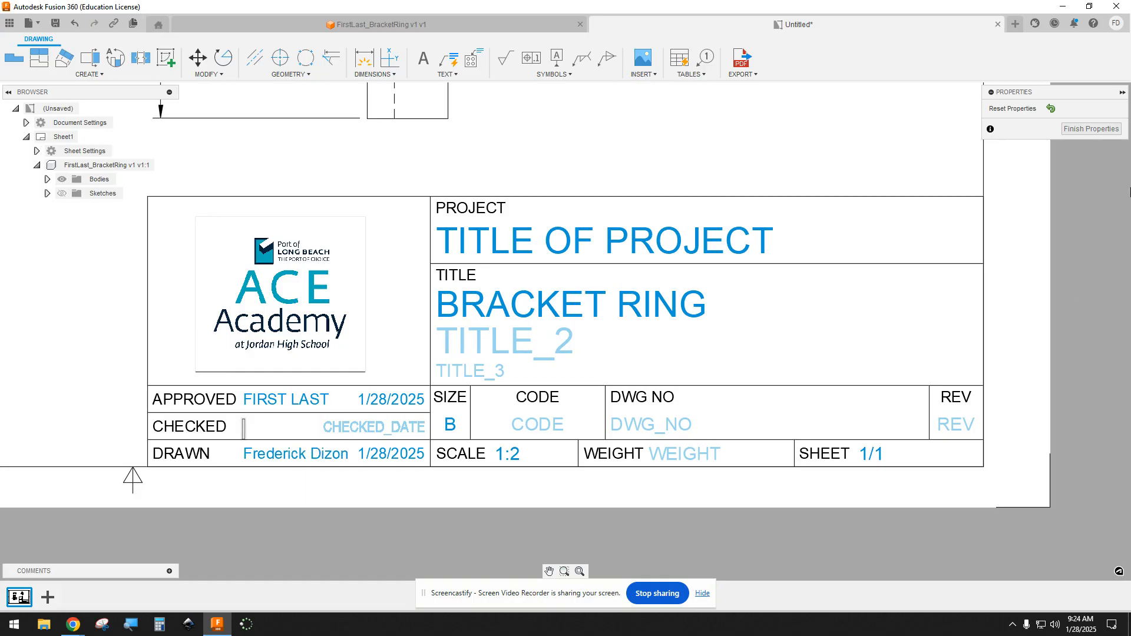
text(FIRST L)
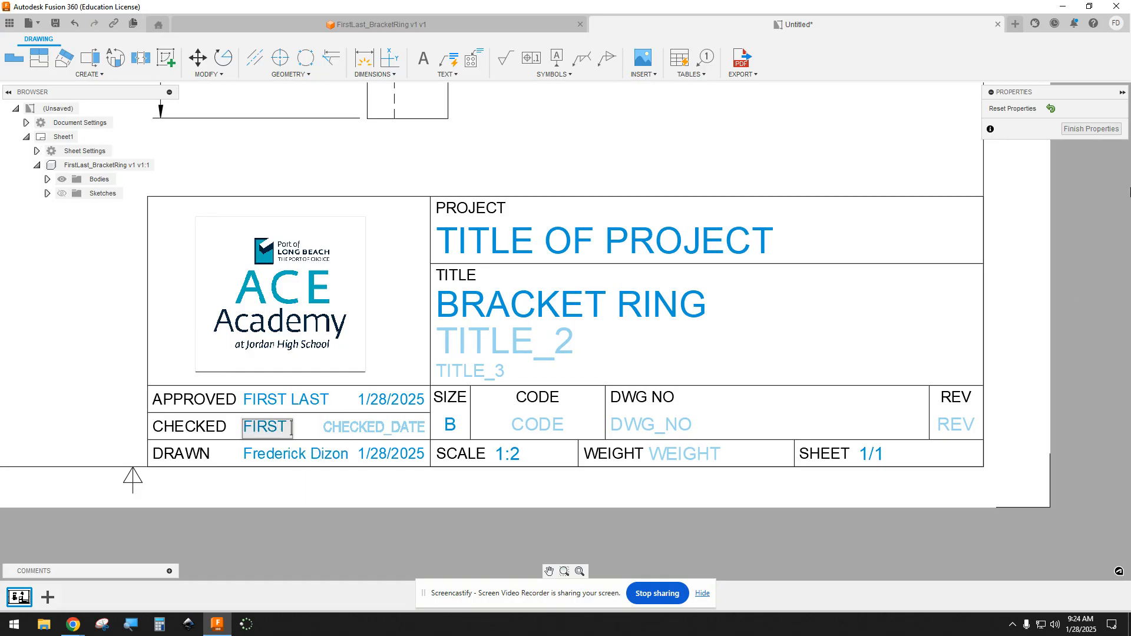
text(AST)
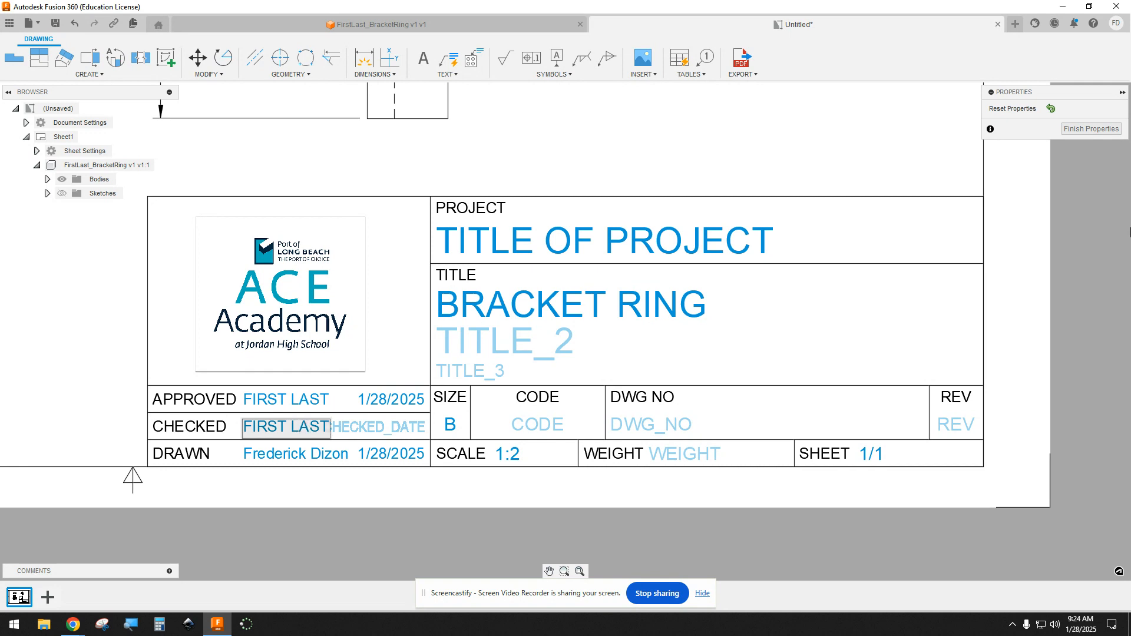
key(Return)
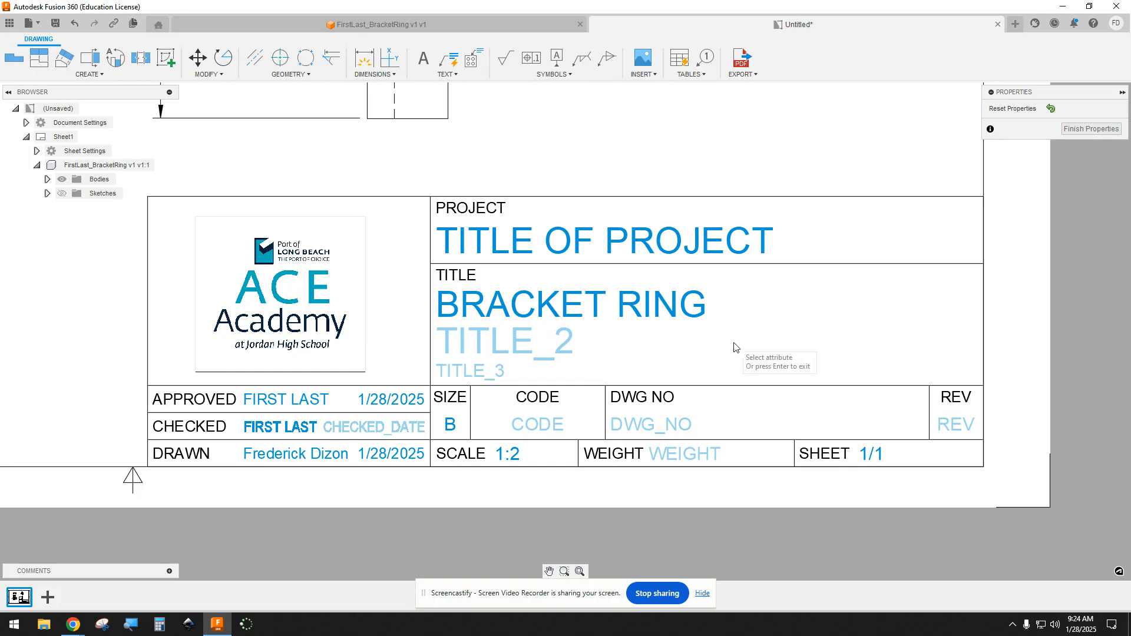
click(377, 436)
text(1)
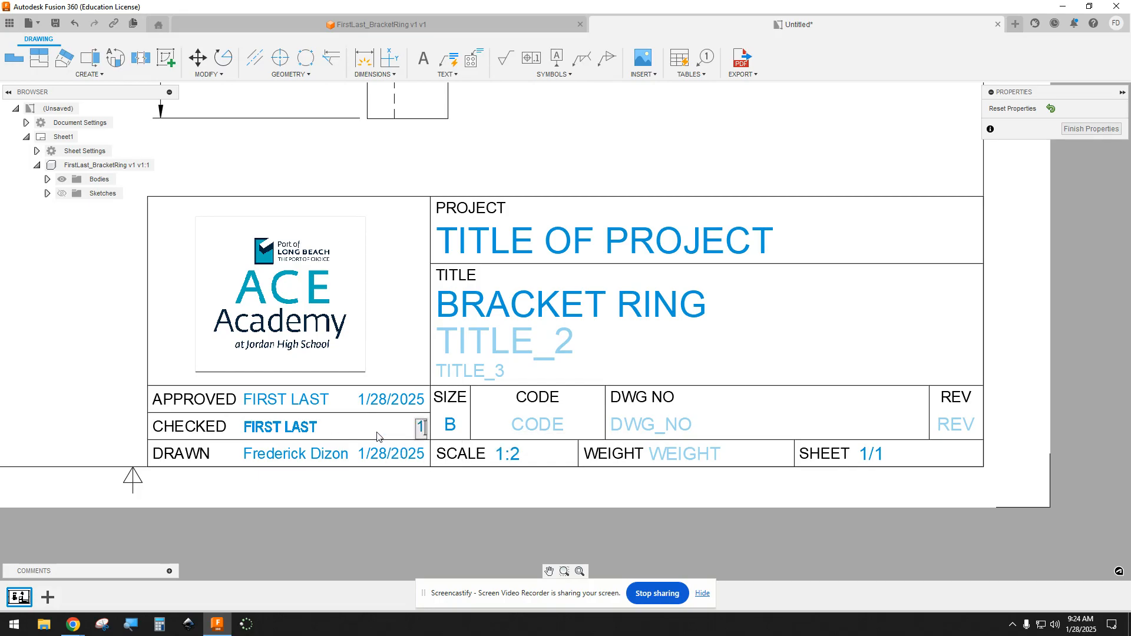
text(/28/2025)
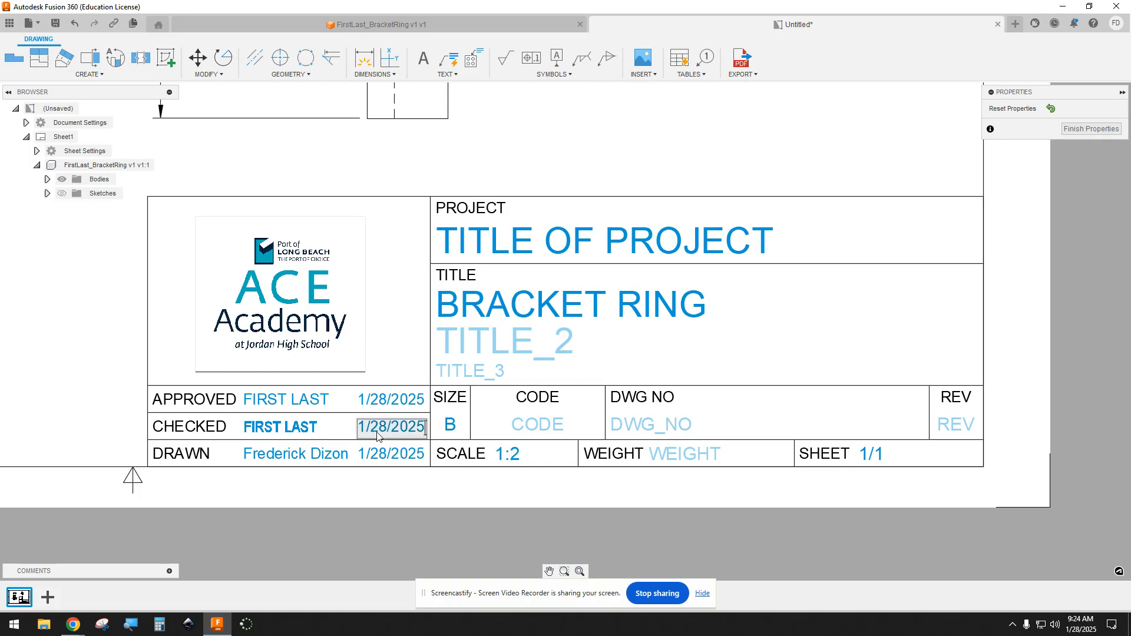
Step: Replace the name in the title block's drawn row with the drafter's short name in capitals and finish editing the title block properties
key(Return)
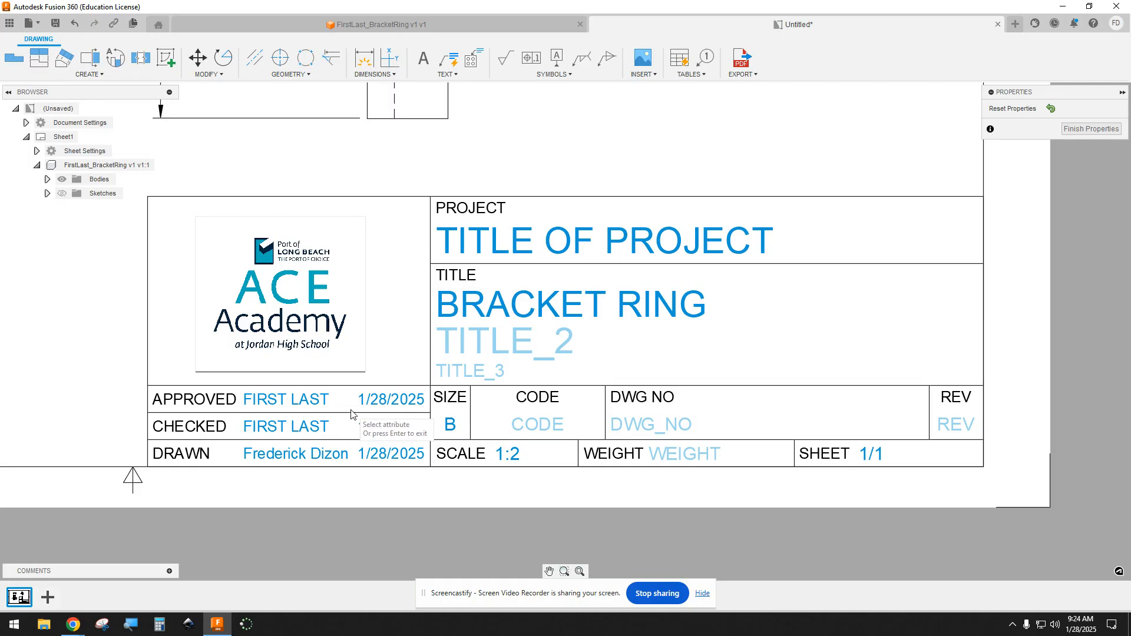
click(315, 458)
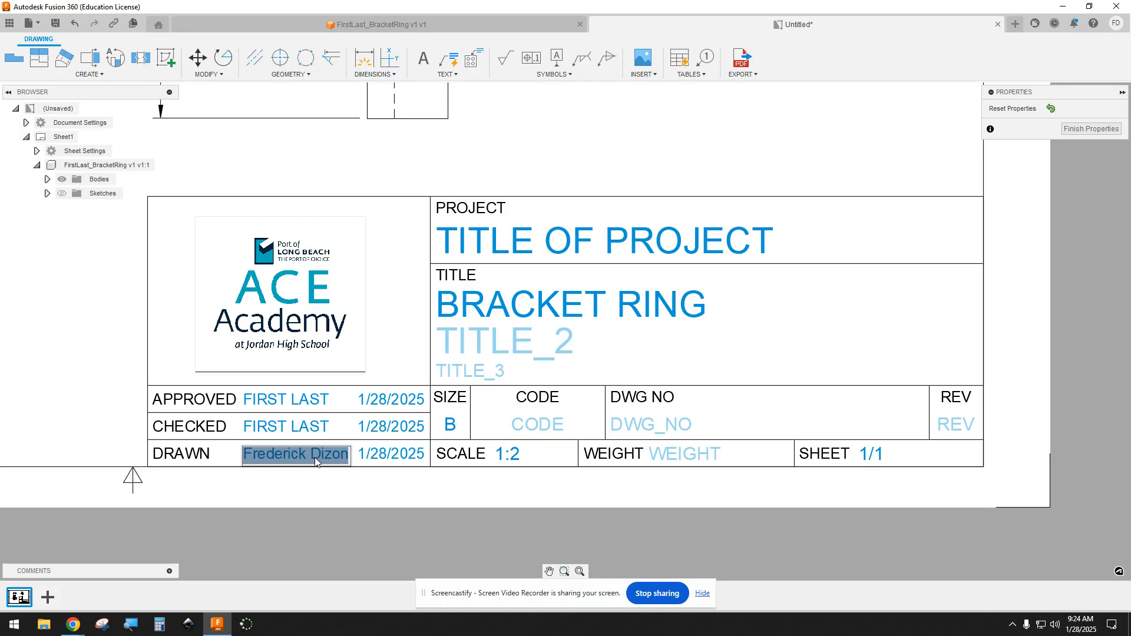
text(FRED DIZON)
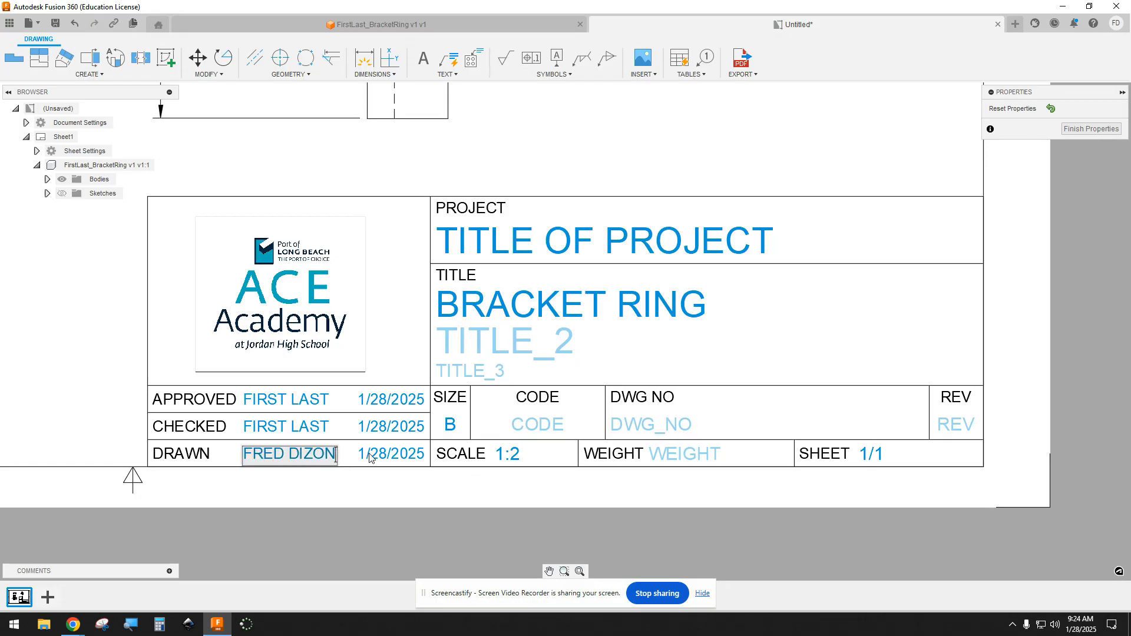
key(Return)
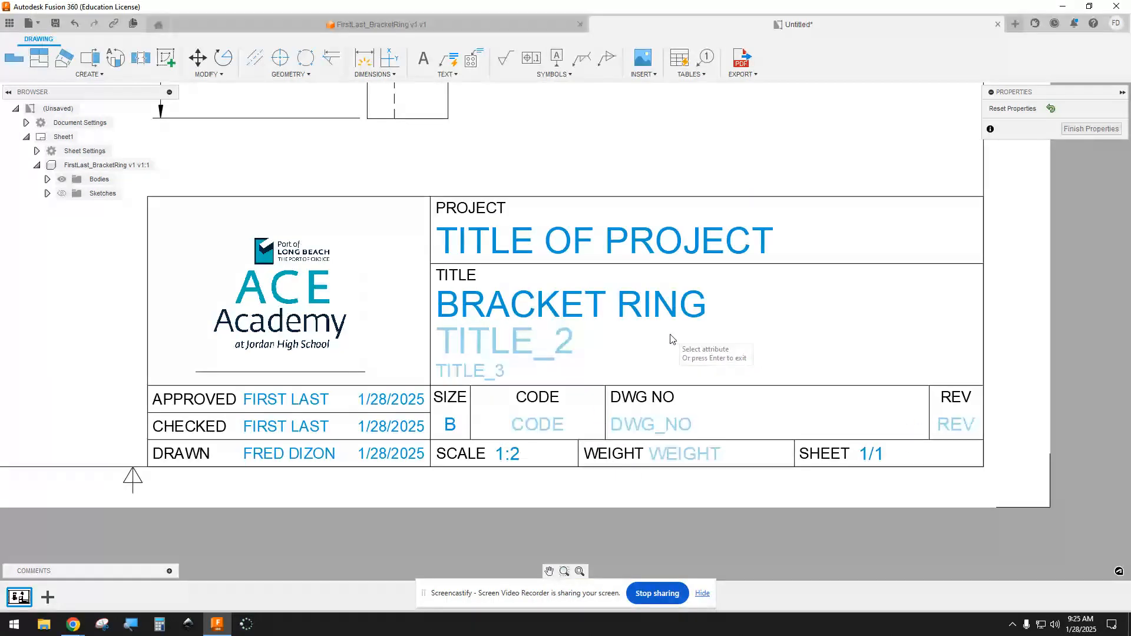
click(1090, 130)
scroll(443, 316, down, 1)
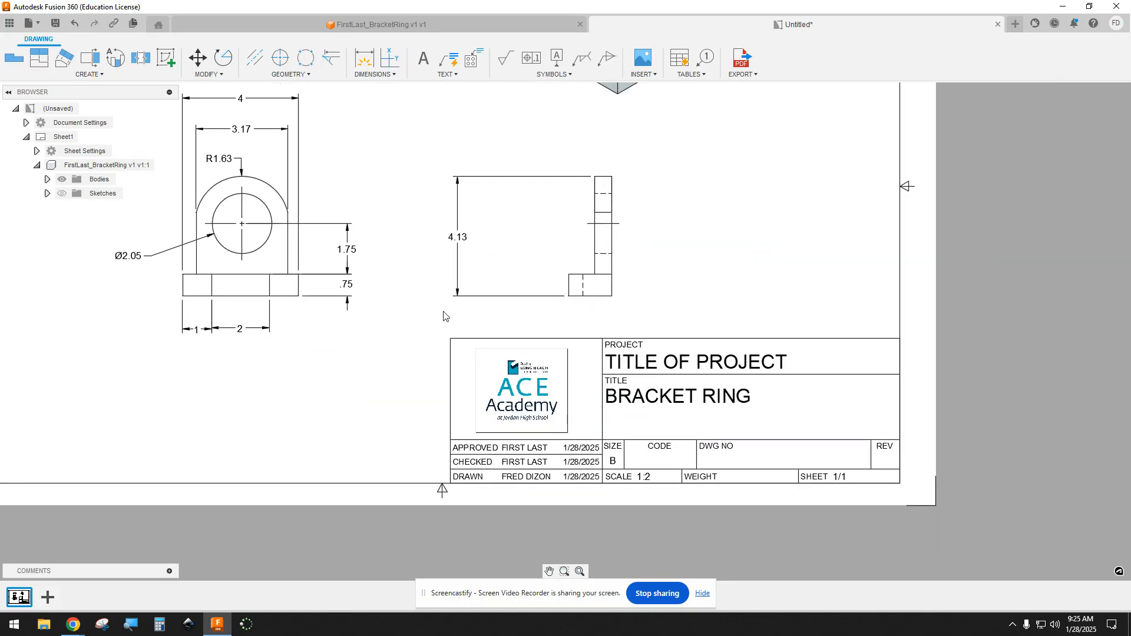
scroll(606, 283, down, 1)
scroll(689, 361, down, 2)
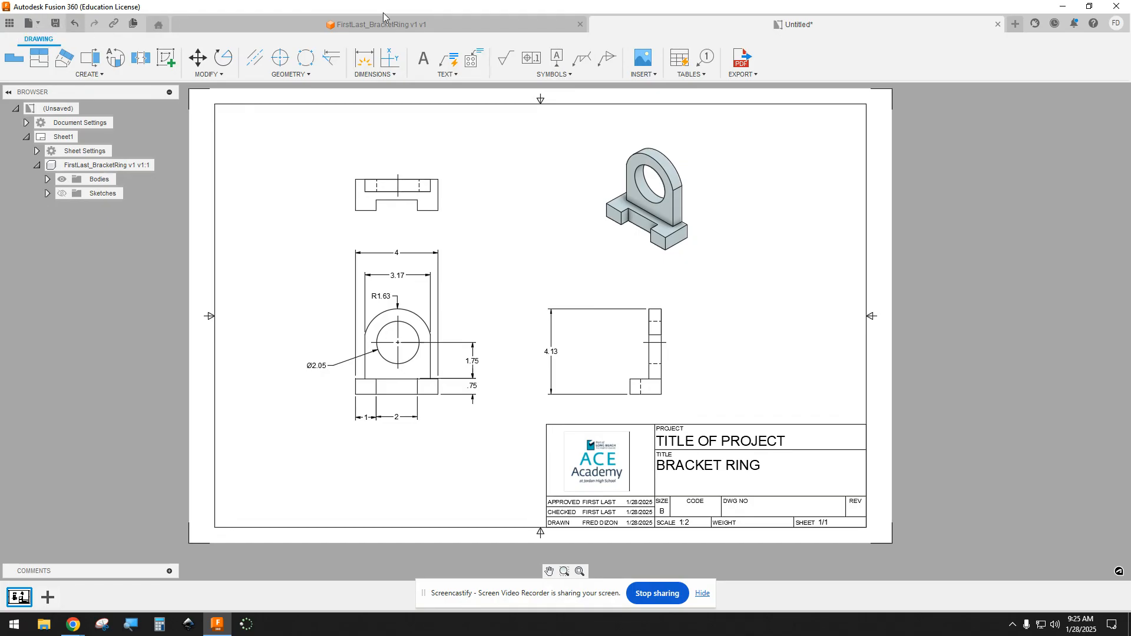
Step: Save the drawing in the PLTW-ID folder, adding a hyphen to the proposed name "FirstLast_BracketRing v1 Drawing"
click(37, 22)
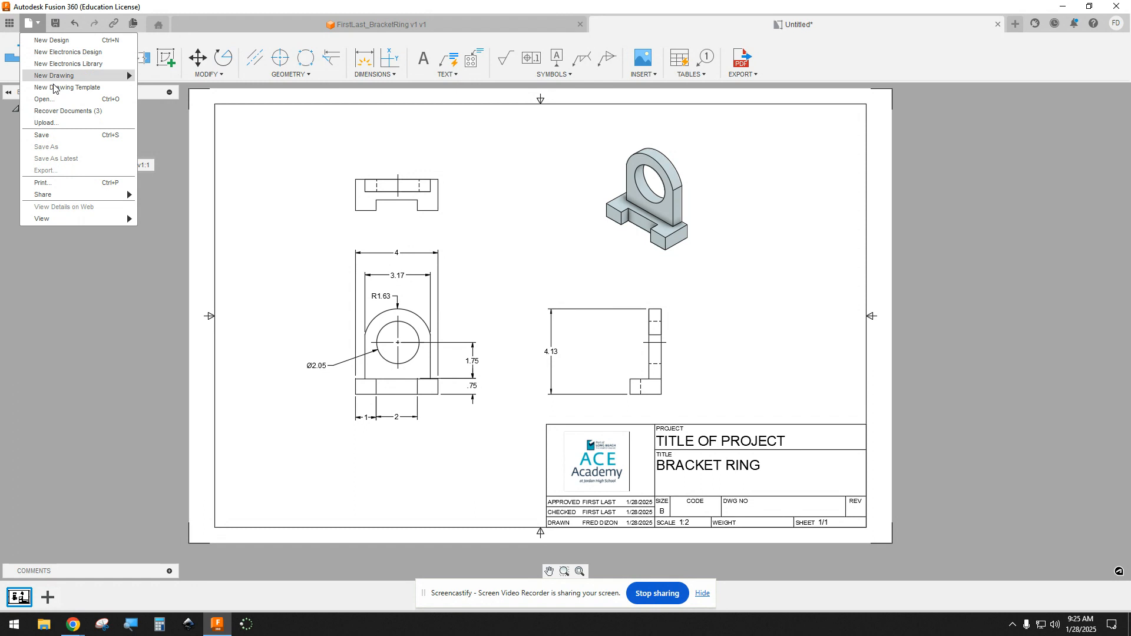
click(70, 135)
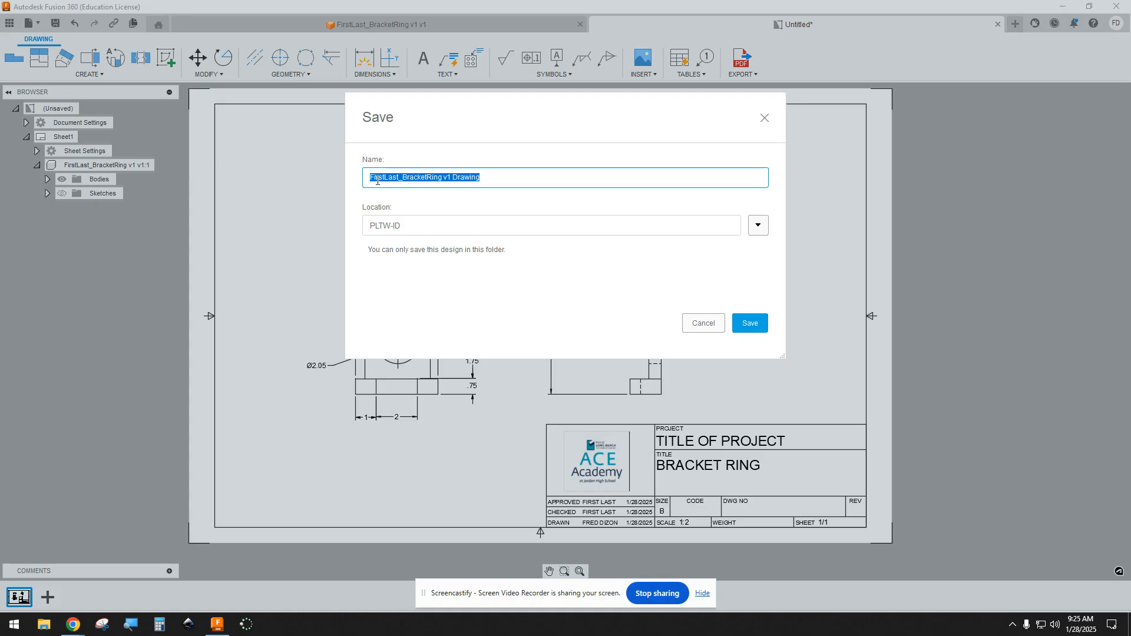
drag(370, 177, 453, 178)
click(486, 180)
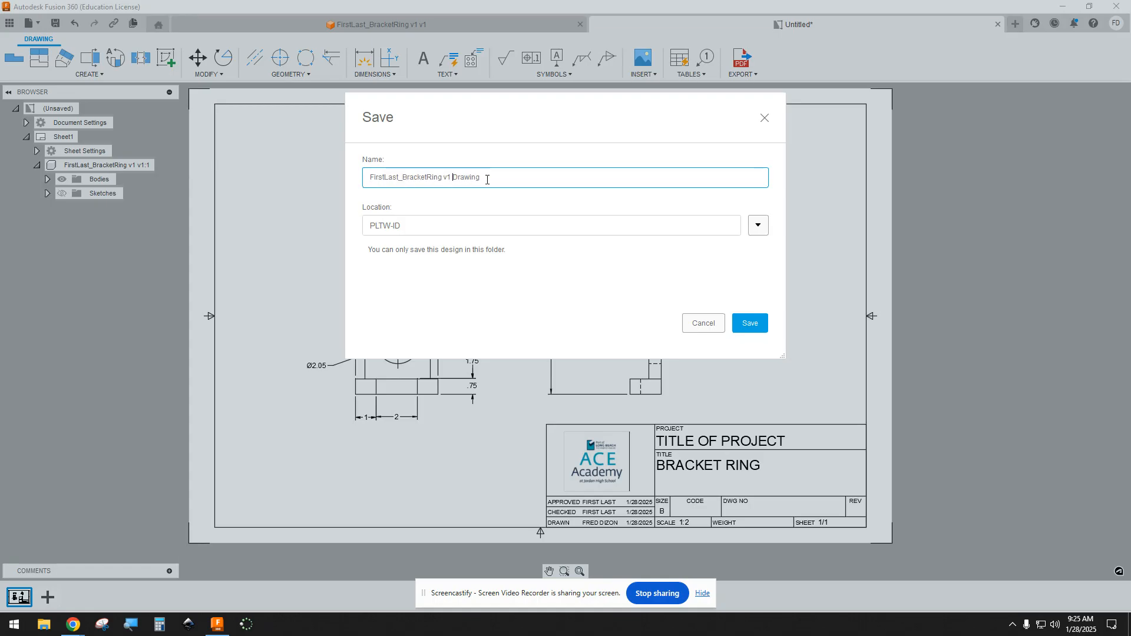
text(-)
click(750, 324)
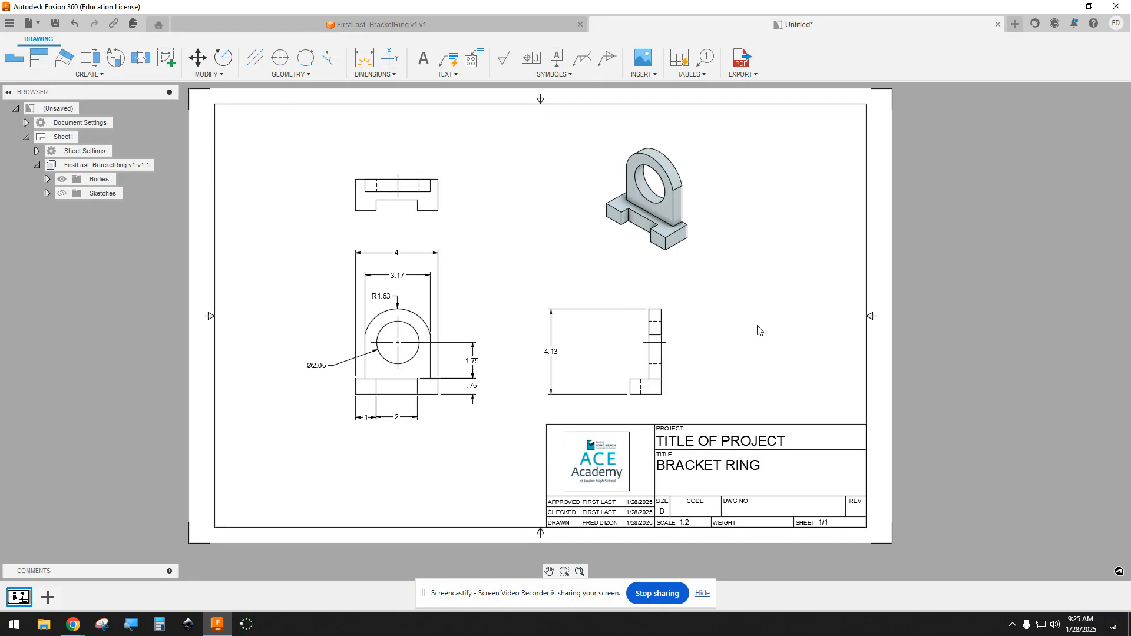